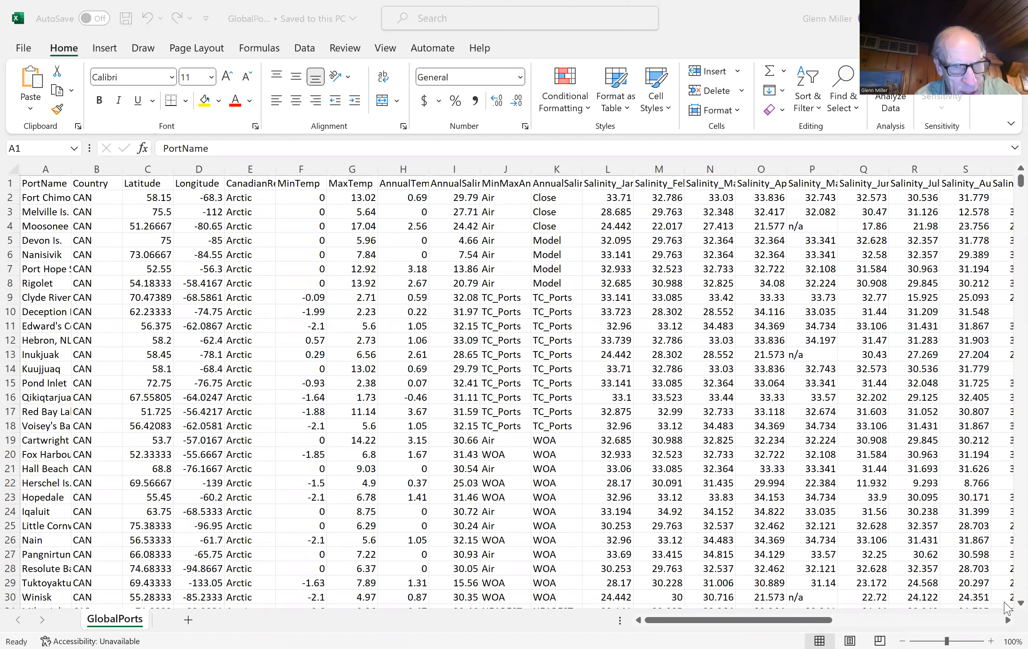
Step: Browse the port records in the GlobalPorts worksheet down past row 1180 and return to the header row
{"action": "left_click", "coordinate": [1004, 603]}
{"action": "scroll", "coordinate": [1004, 608], "scroll_direction": "down", "scroll_amount": 1}
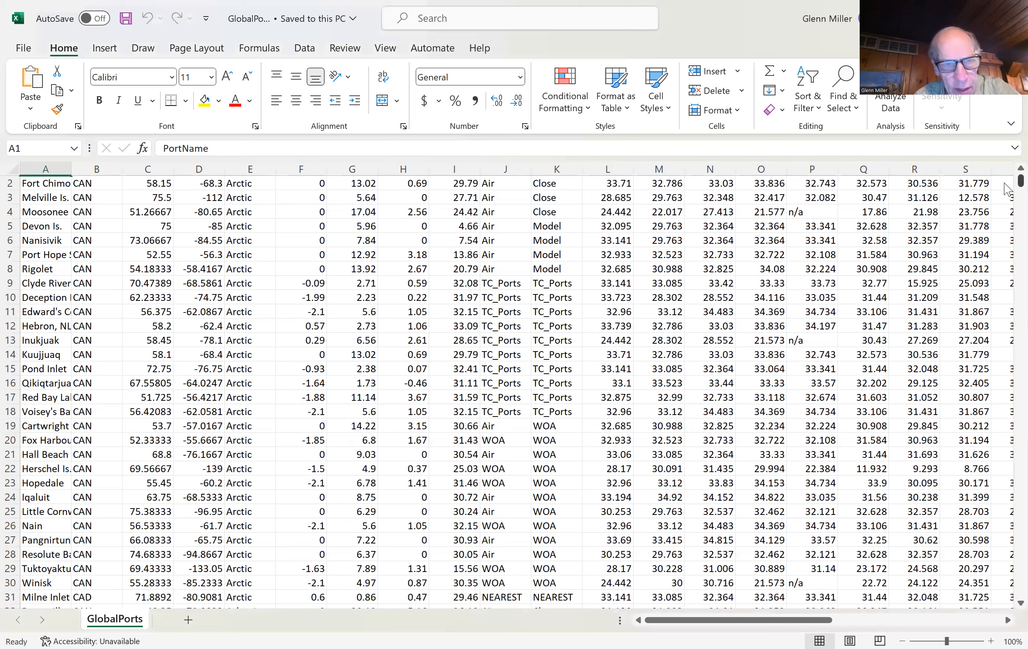
{"action": "left_click_drag", "start_coordinate": [1005, 202], "coordinate": [1007, 237]}
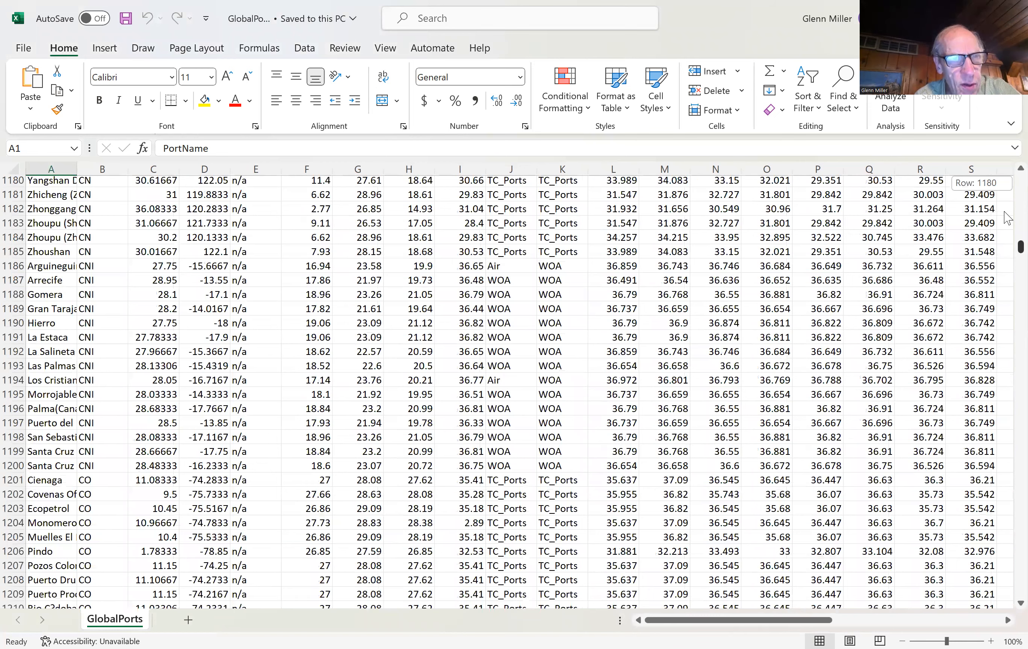
{"action": "left_click_drag", "start_coordinate": [1005, 237], "coordinate": [1007, 237]}
{"action": "scroll", "coordinate": [1007, 204], "scroll_direction": "up", "scroll_amount": 2}
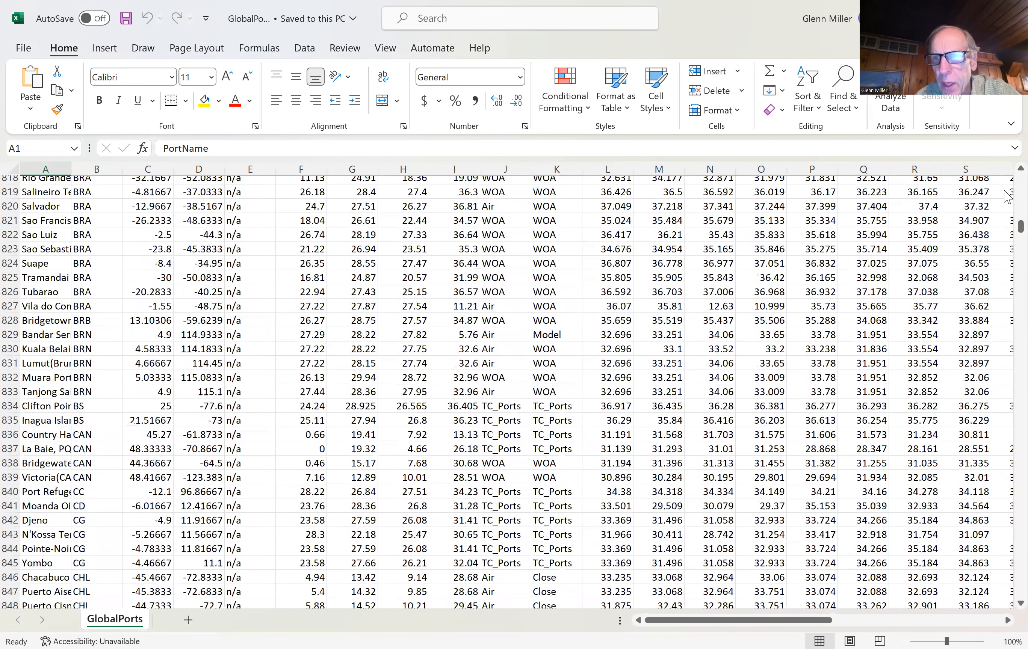
{"action": "scroll", "coordinate": [1007, 196], "scroll_direction": "up", "scroll_amount": 20}
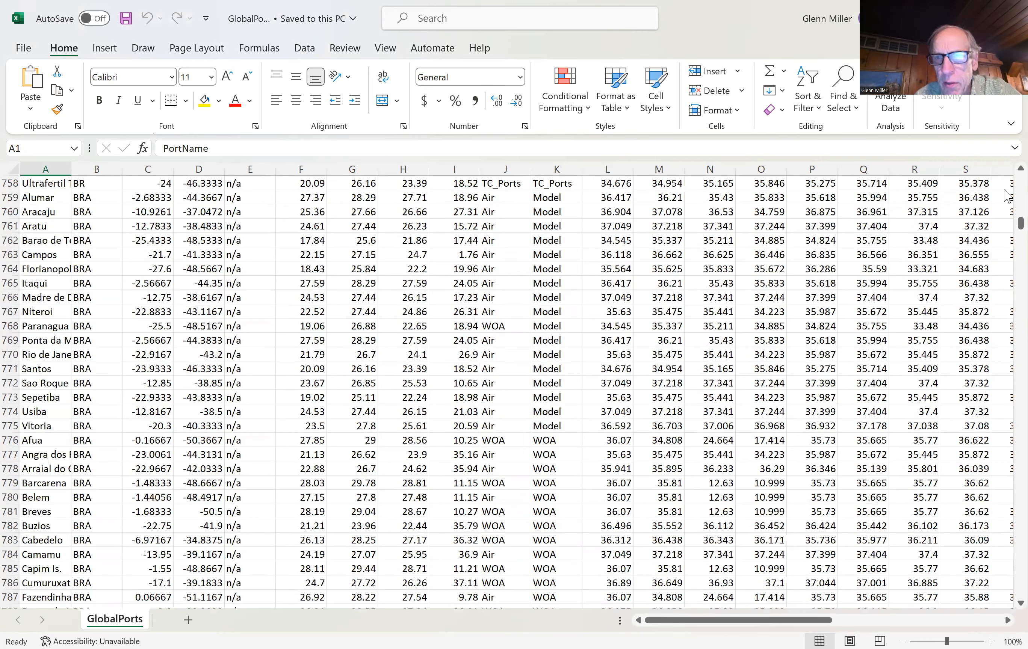
{"action": "scroll", "coordinate": [1007, 197], "scroll_direction": "up", "scroll_amount": 20}
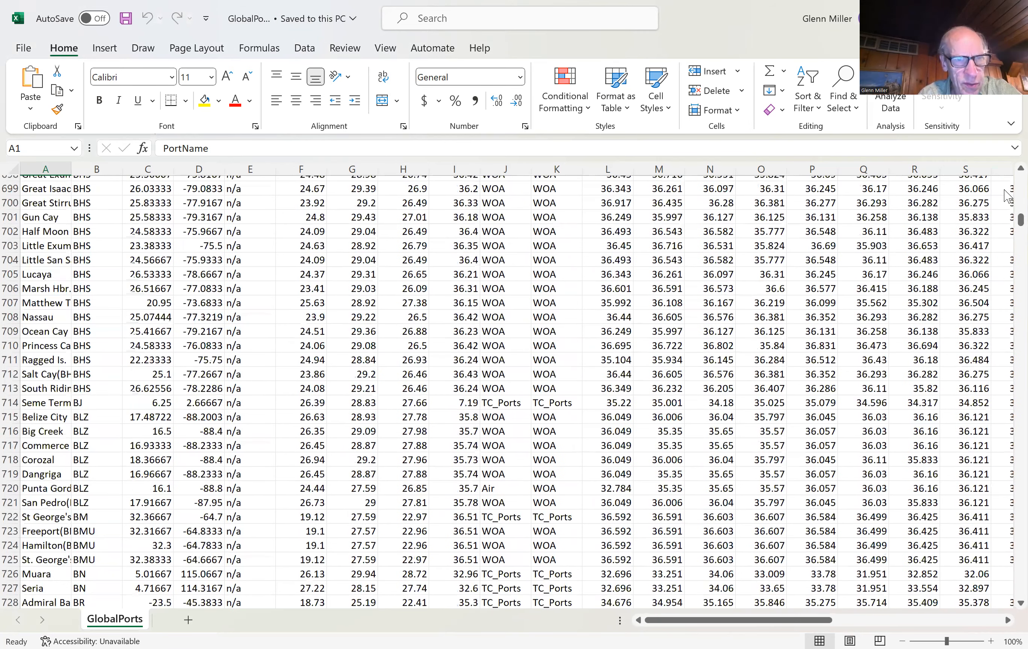
{"action": "scroll", "coordinate": [1007, 196], "scroll_direction": "up", "scroll_amount": 20}
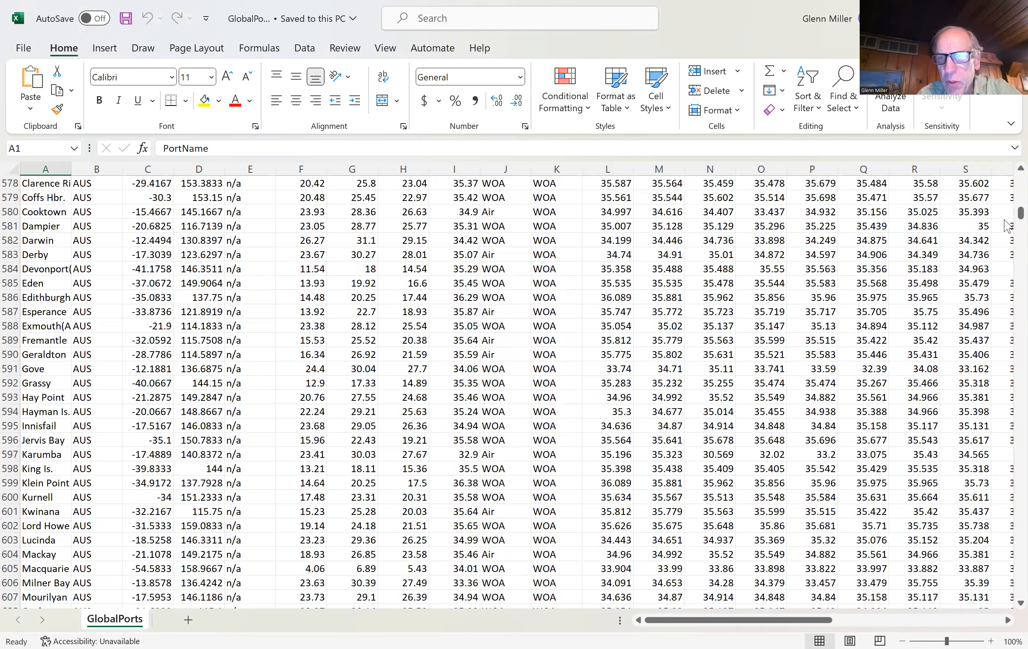
{"action": "scroll", "coordinate": [1007, 225], "scroll_direction": "up", "scroll_amount": 10}
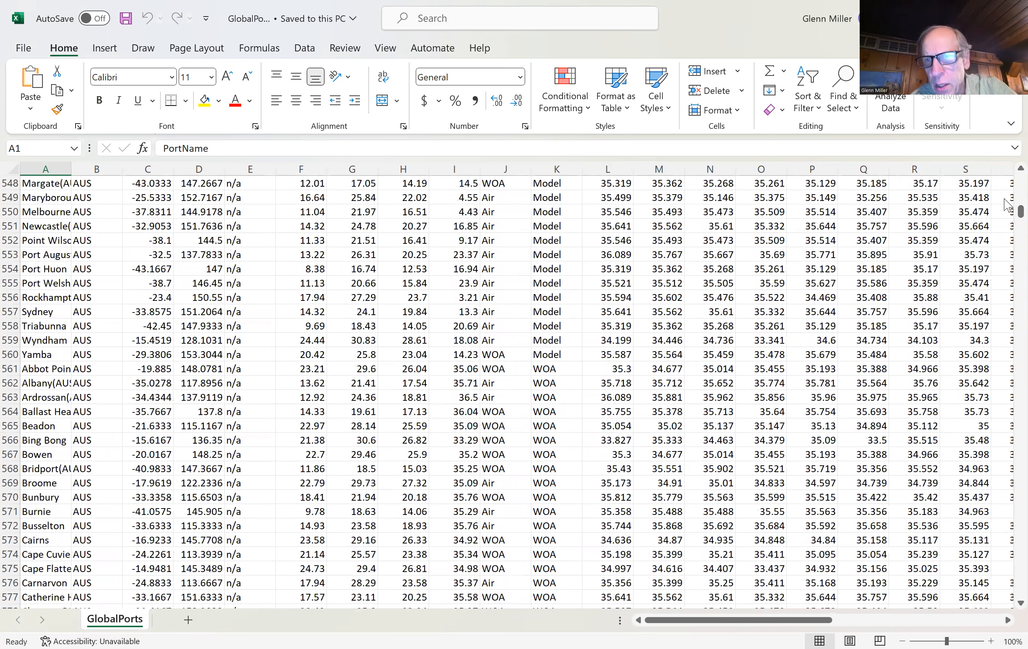
{"action": "left_click_drag", "start_coordinate": [1021, 211], "coordinate": [1020, 170]}
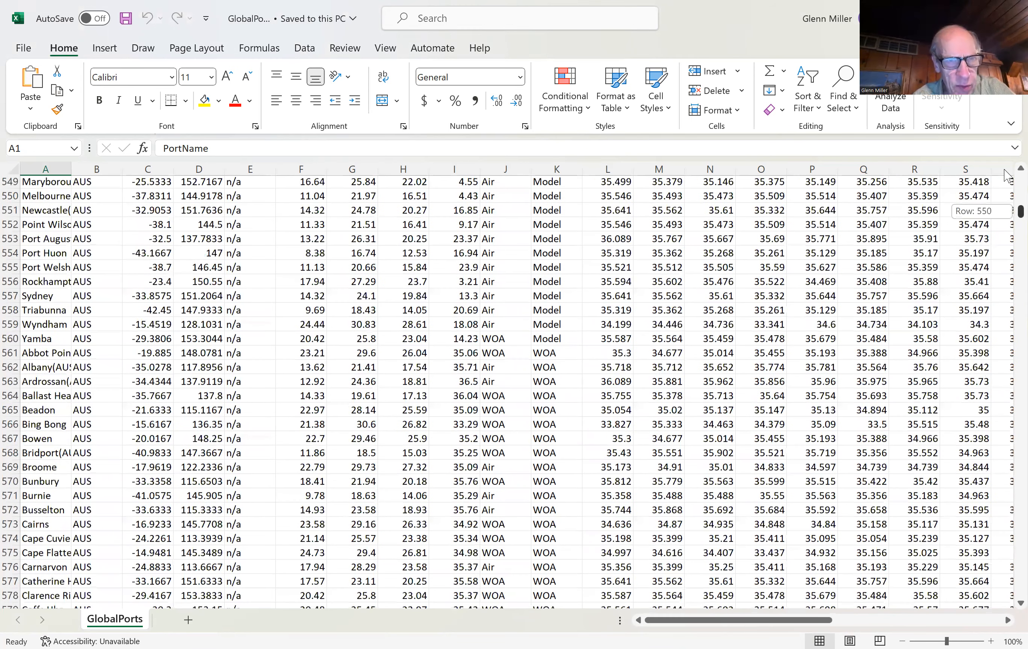
{"action": "left_click_drag", "start_coordinate": [1004, 176], "coordinate": [1004, 176]}
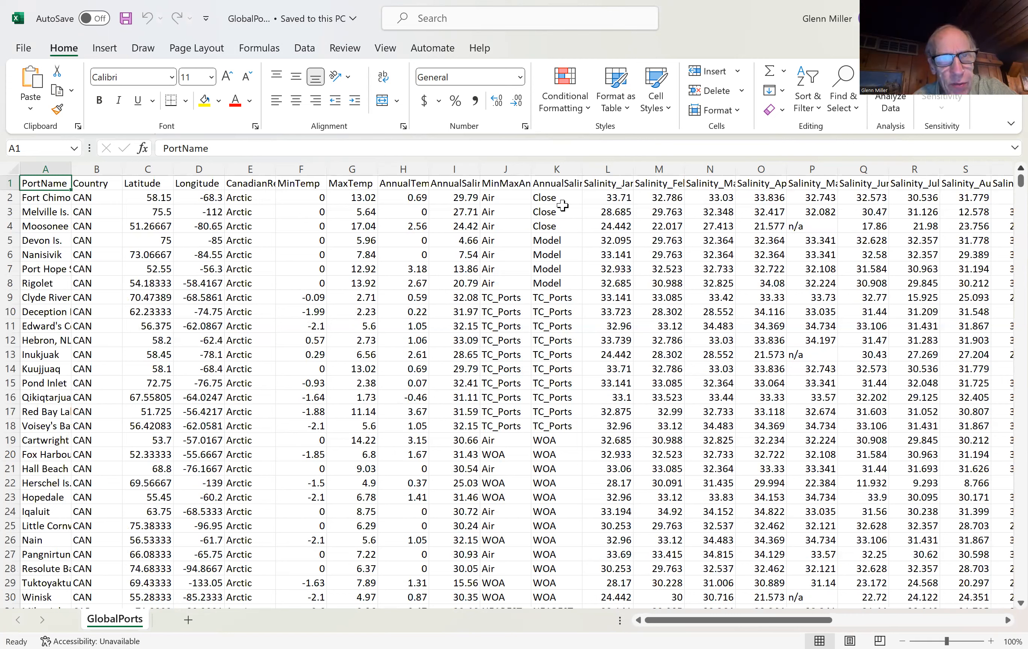
Step: Inspect the AnnualSalinity column header and the individual port records in rows 2, 3, 4 and 7
{"action": "left_click", "coordinate": [458, 182]}
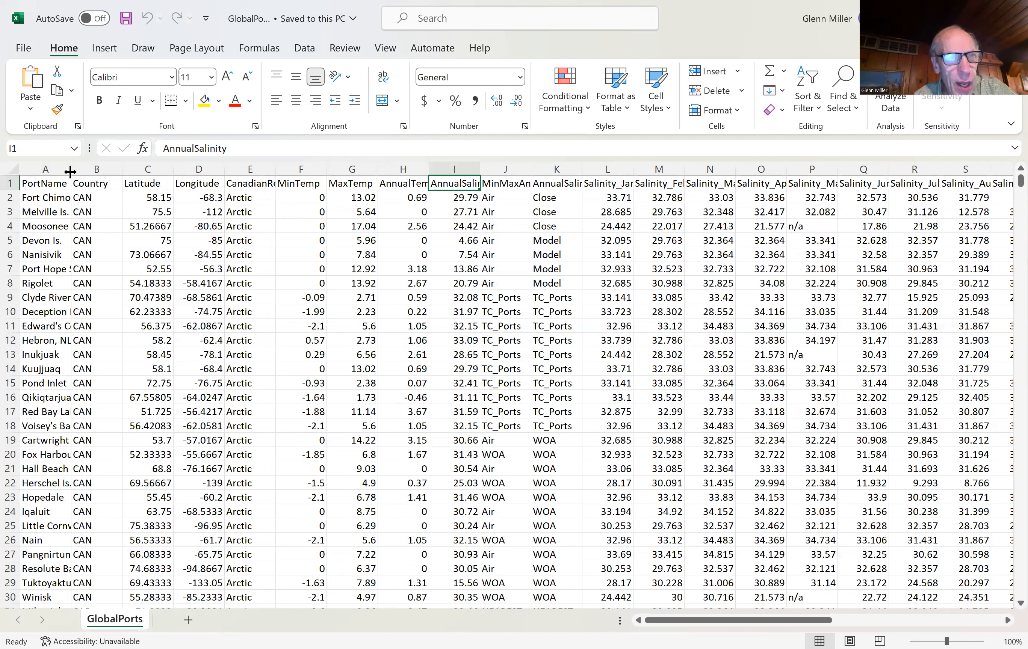
{"action": "left_click", "coordinate": [12, 197]}
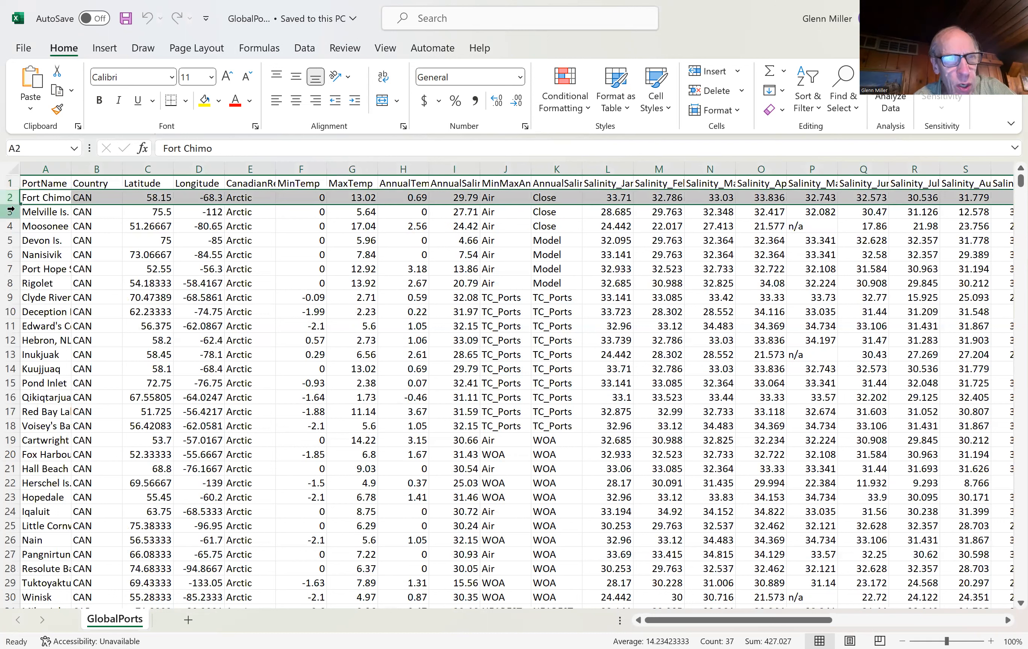
{"action": "left_click", "coordinate": [11, 211]}
{"action": "left_click", "coordinate": [11, 226]}
{"action": "left_click", "coordinate": [11, 269]}
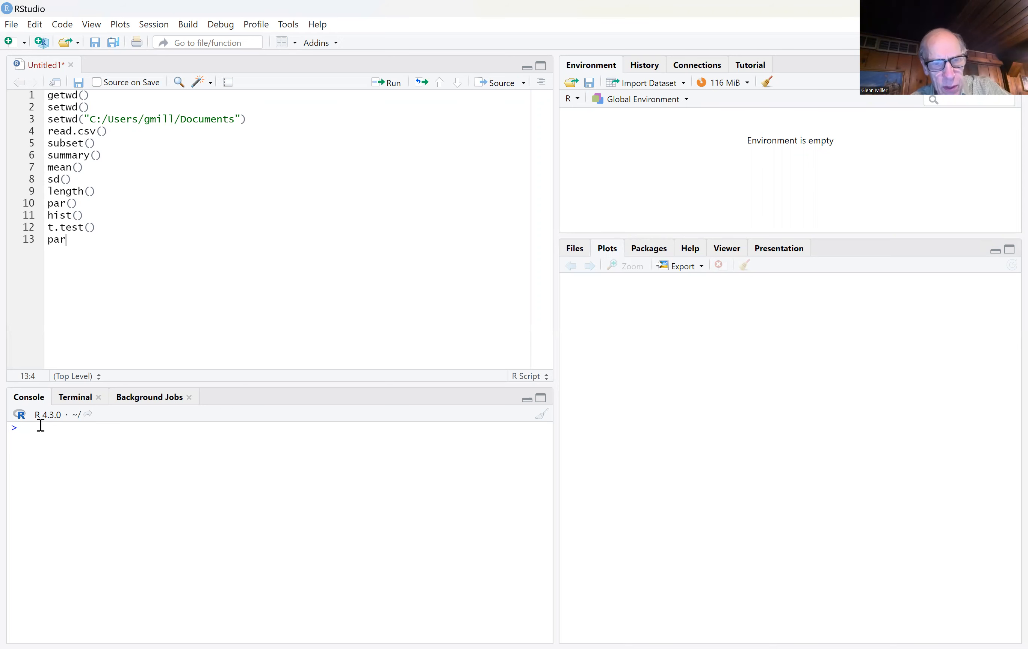
Step: In the RStudio console, run getwd() to print the current working directory
{"action": "type", "text": "getw"}
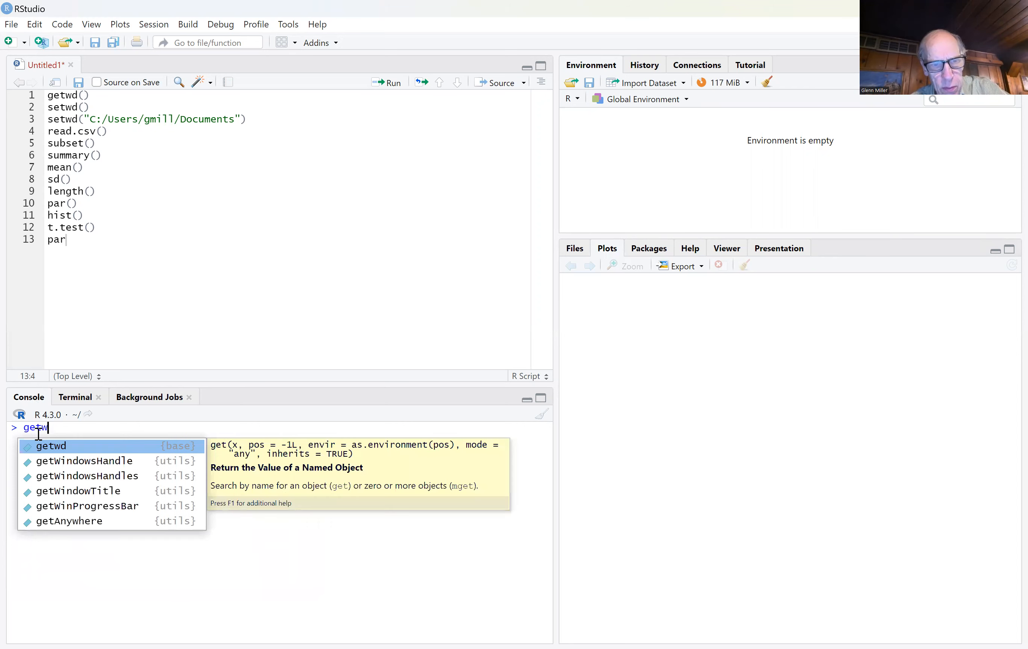
{"action": "key", "text": "Tab"}
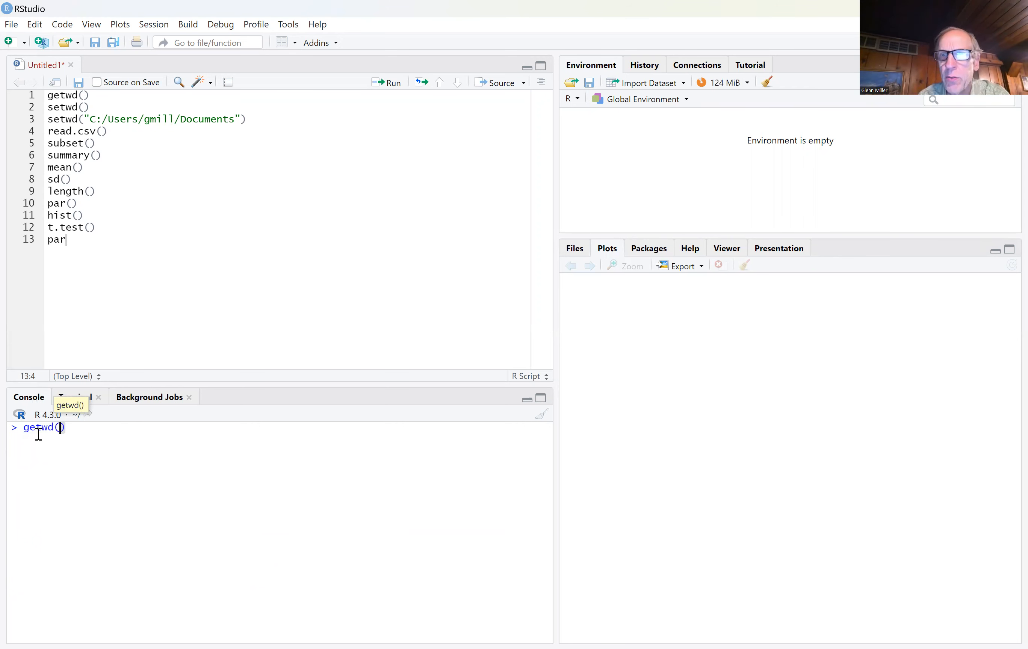
{"action": "key", "text": "Return"}
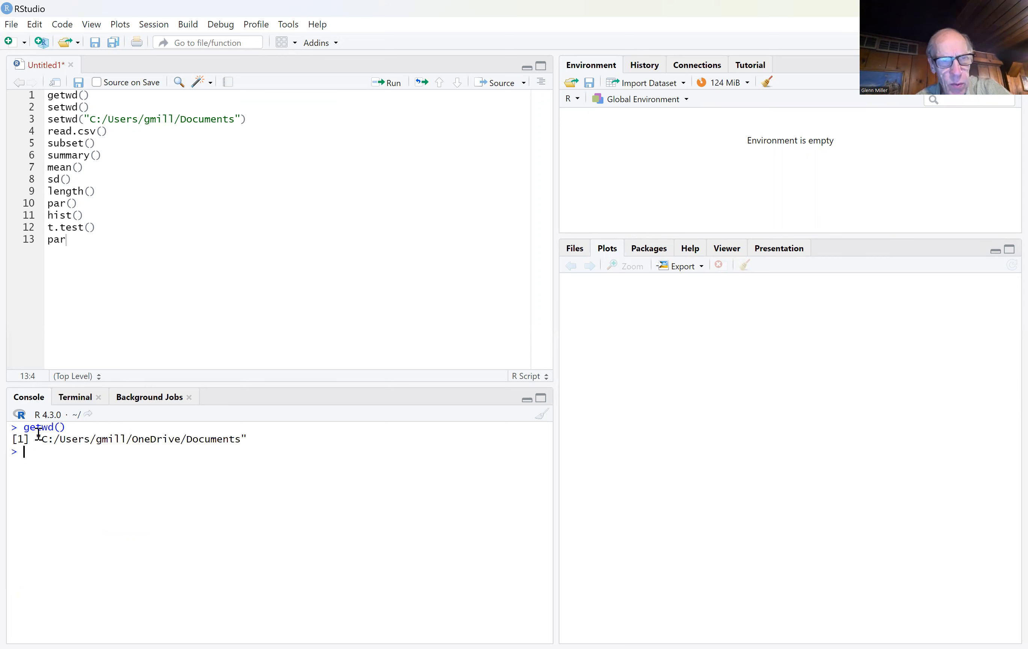
Step: Set the working directory to the local Documents folder by copying the setwd command from script line 3 into the console and running it
{"action": "type", "text": "se"}
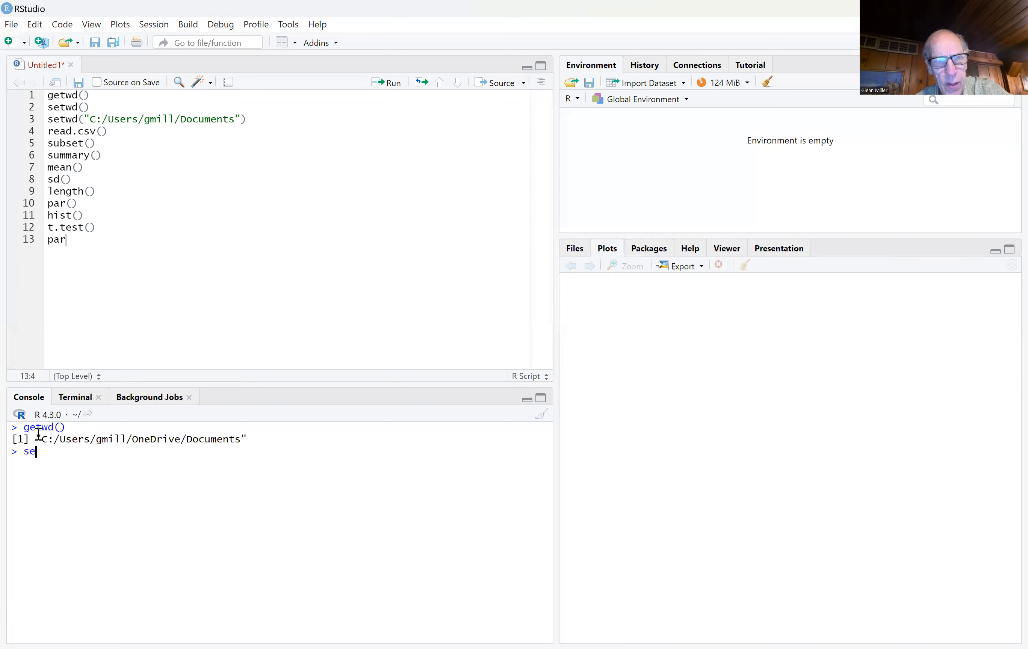
{"action": "left_click", "coordinate": [251, 123]}
{"action": "left_click_drag", "start_coordinate": [249, 120], "coordinate": [47, 121]}
{"action": "key", "text": "ctrl+c"}
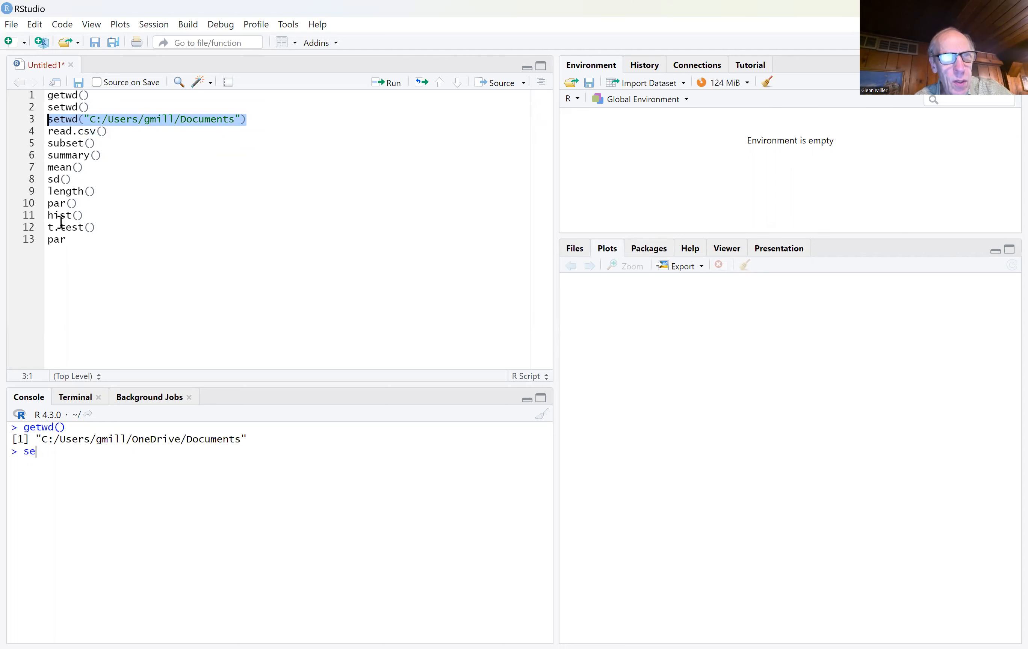
{"action": "left_click_drag", "start_coordinate": [43, 452], "coordinate": [13, 454]}
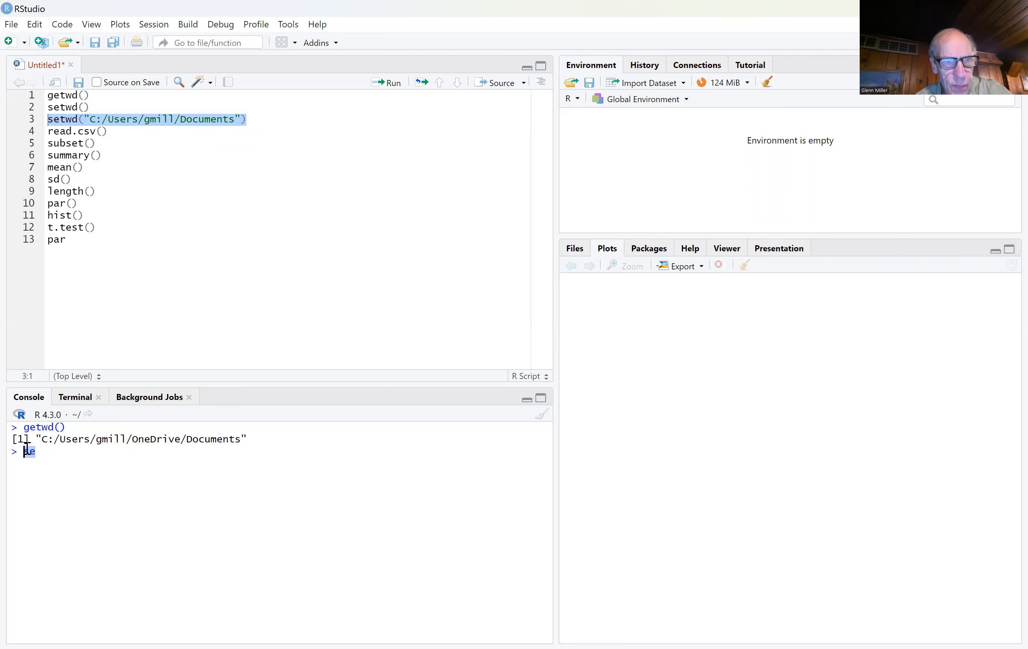
{"action": "key", "text": "ctrl+v"}
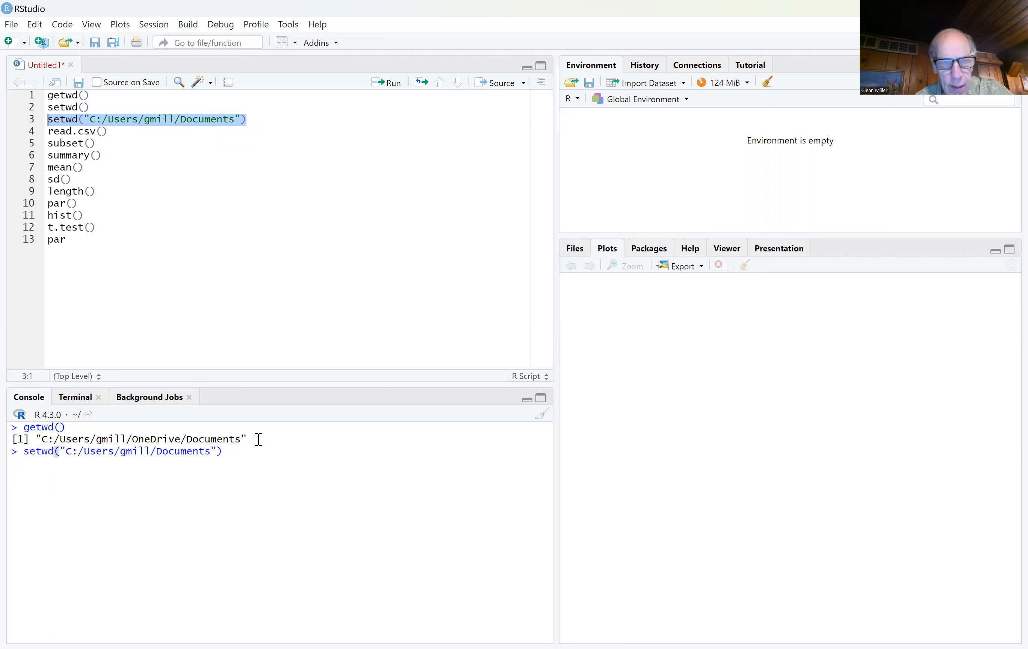
{"action": "key", "text": "Return"}
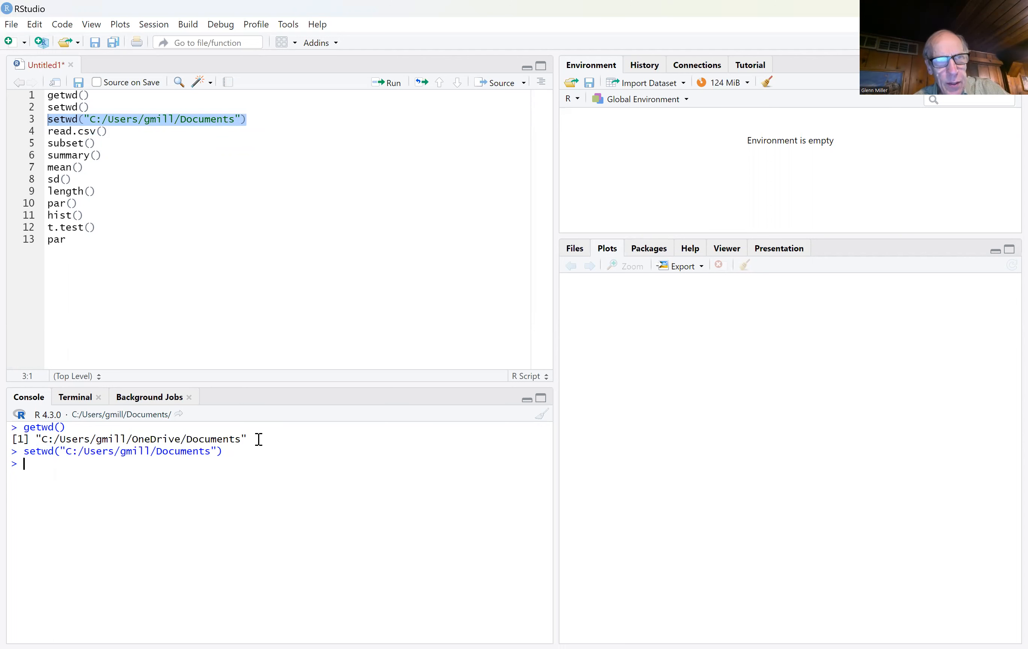
Step: Enter a console command that assigns read.csv of GlobalPorts.csv to ports, with the file name still unquoted
{"action": "type", "text": "ports"}
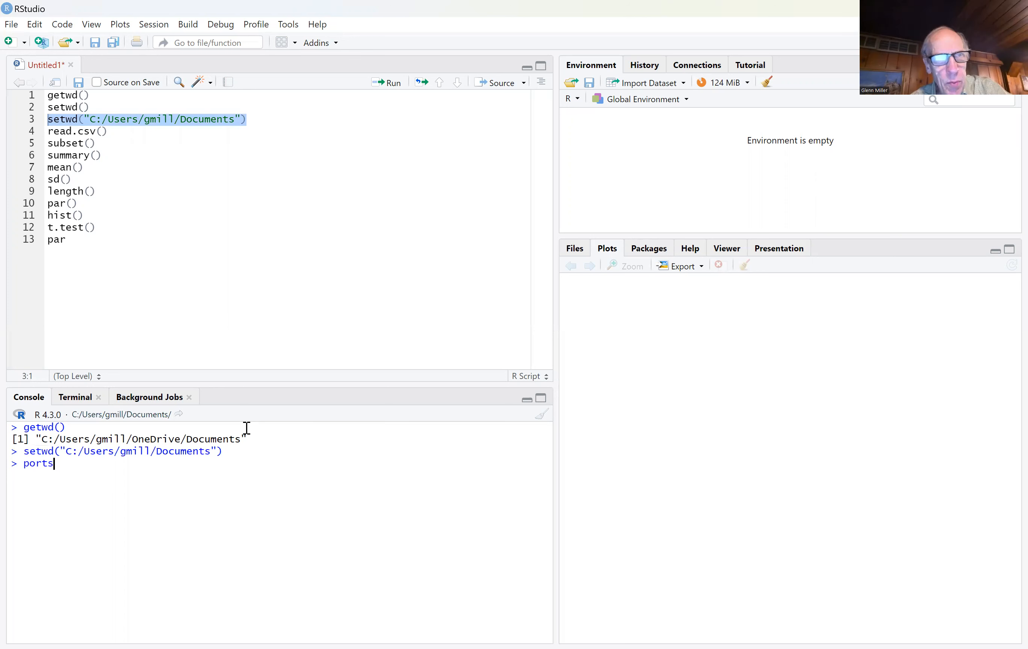
{"action": "type", "text": "<"}
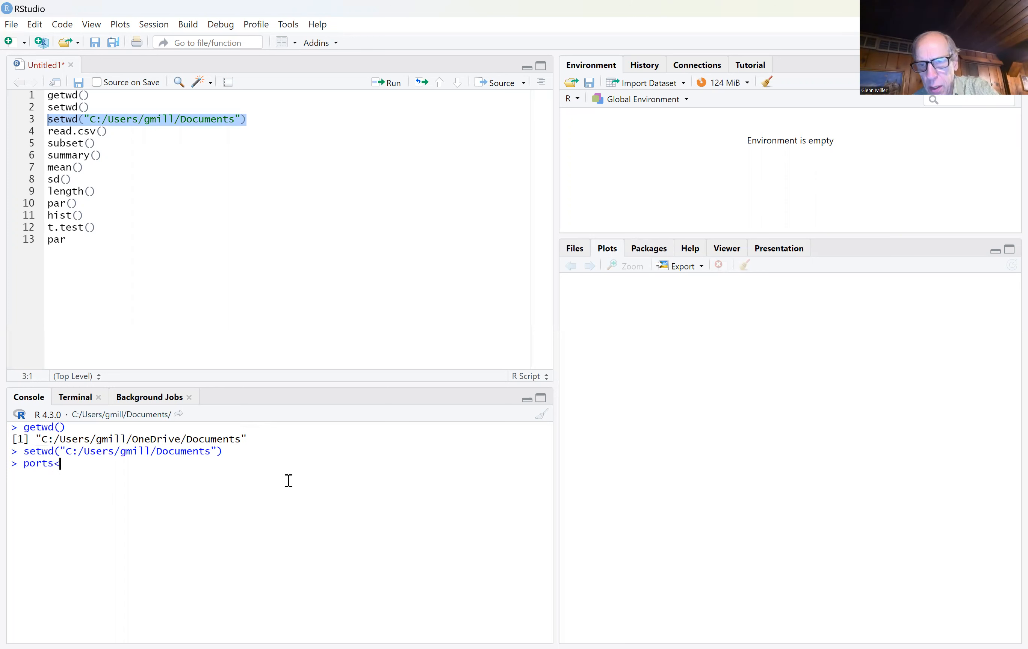
{"action": "type", "text": "-re"}
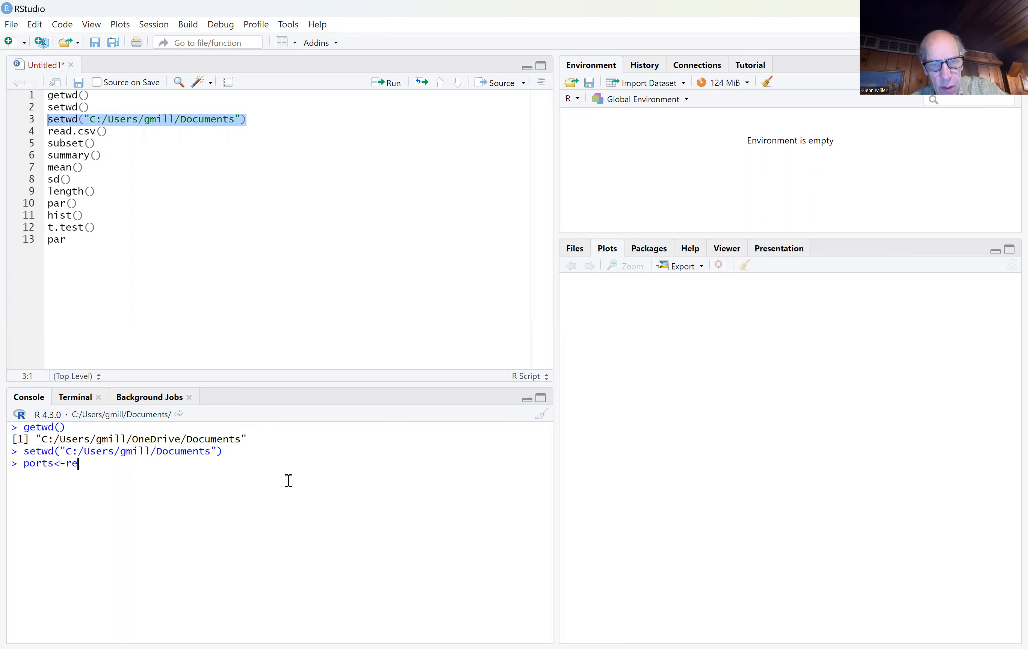
{"action": "type", "text": "ad.csv"}
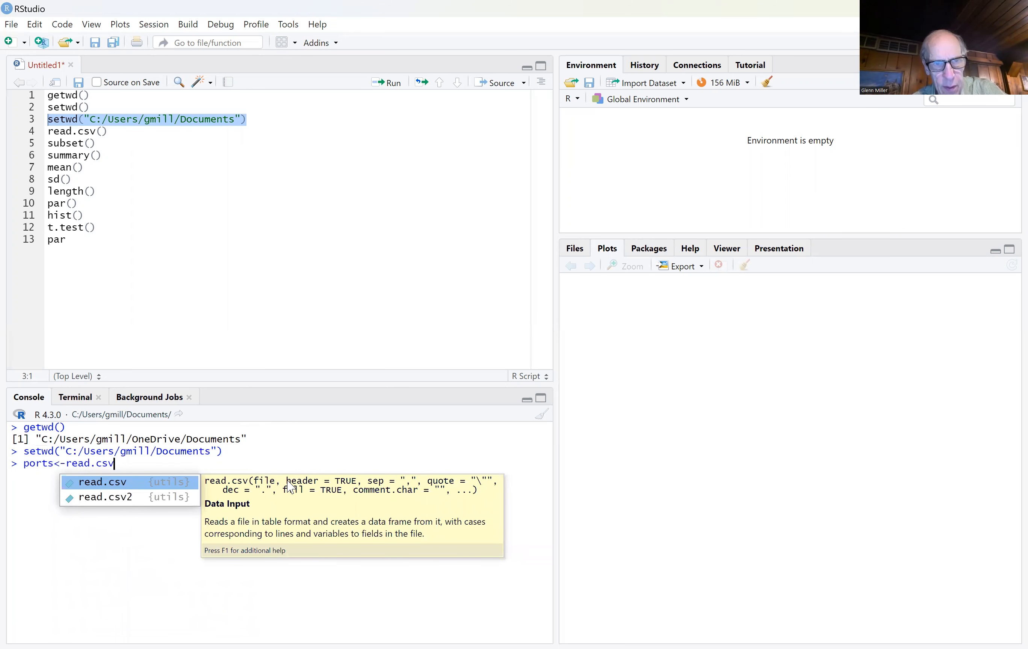
{"action": "type", "text": "("}
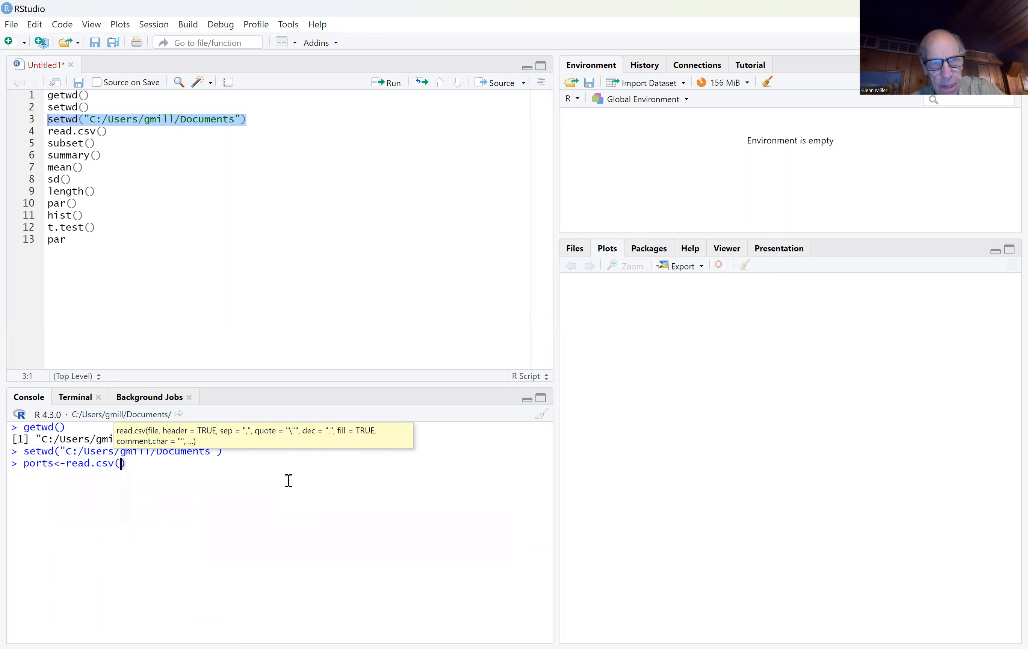
{"action": "type", "text": "Global"}
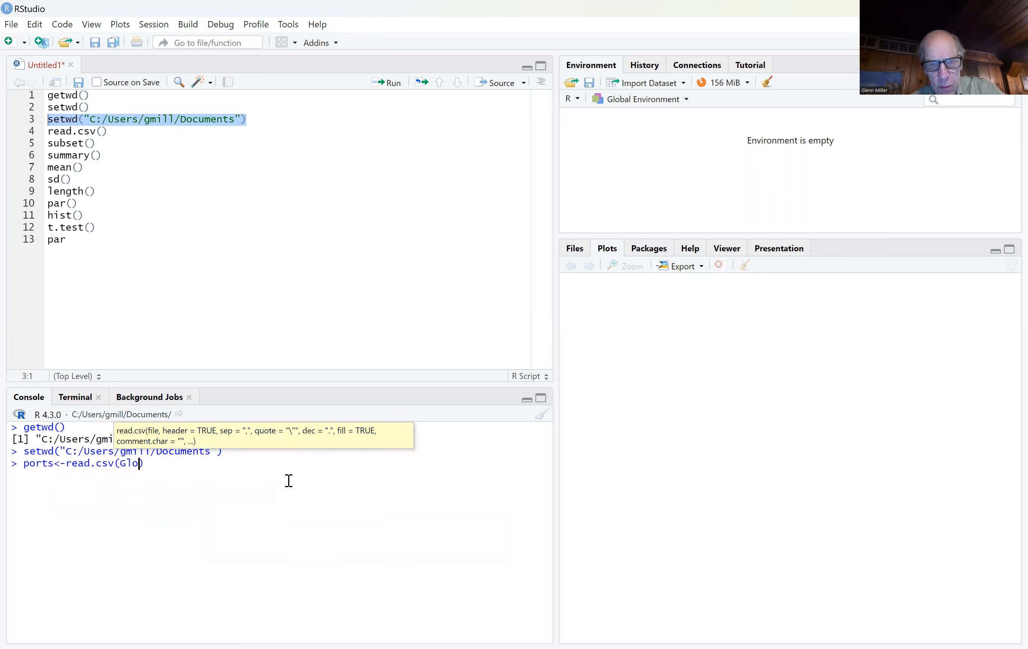
{"action": "type", "text": "ports"}
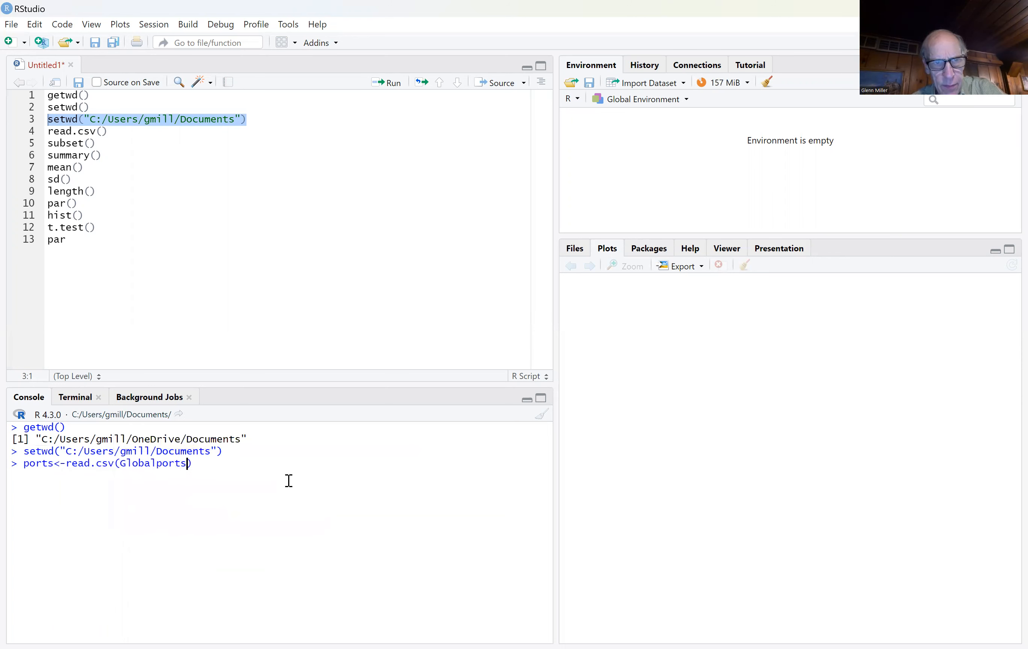
{"action": "key", "text": "BackSpace"}
{"action": "key", "text": "BackSpace"}
{"action": "key", "text": "BackSpace"}
{"action": "key", "text": "BackSpace"}
{"action": "key", "text": "BackSpace"}
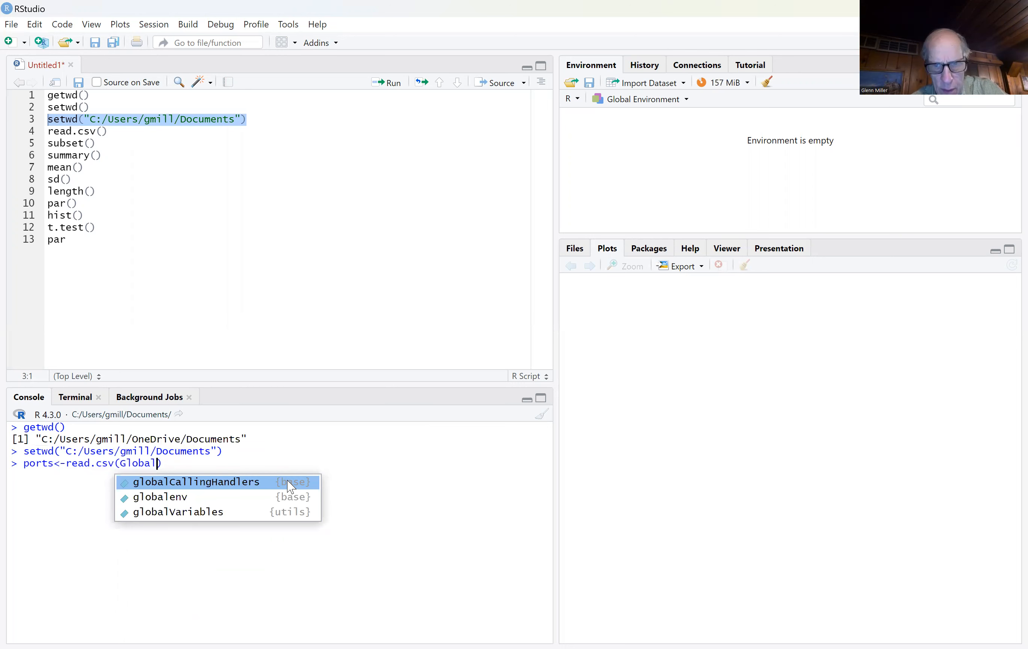
{"action": "type", "text": "Ports"}
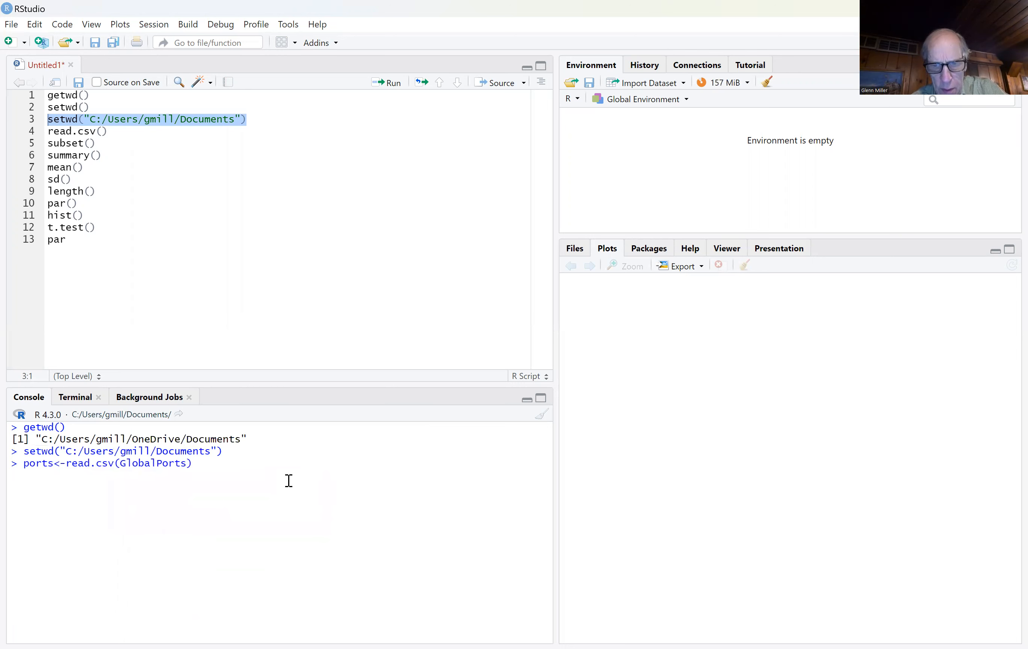
{"action": "type", "text": ".csv\""}
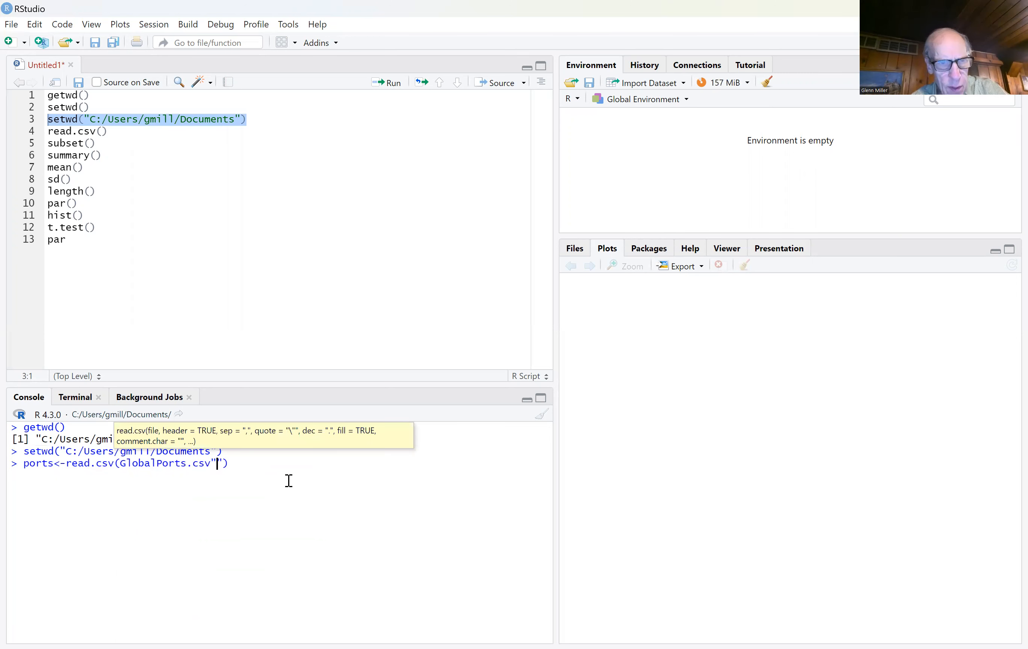
Step: Enclose GlobalPorts.csv in double quotation marks inside read.csv and run the import into ports
{"action": "key", "text": "BackSpace"}
{"action": "left_click", "coordinate": [122, 464]}
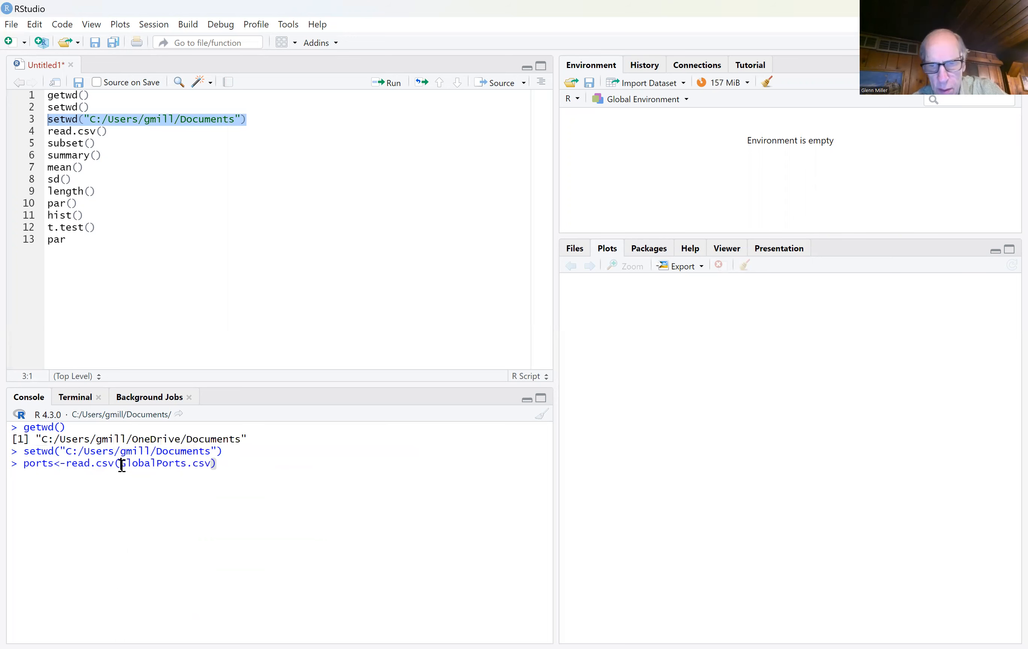
{"action": "type", "text": "\""}
{"action": "left_click", "coordinate": [217, 463]}
{"action": "type", "text": "\""}
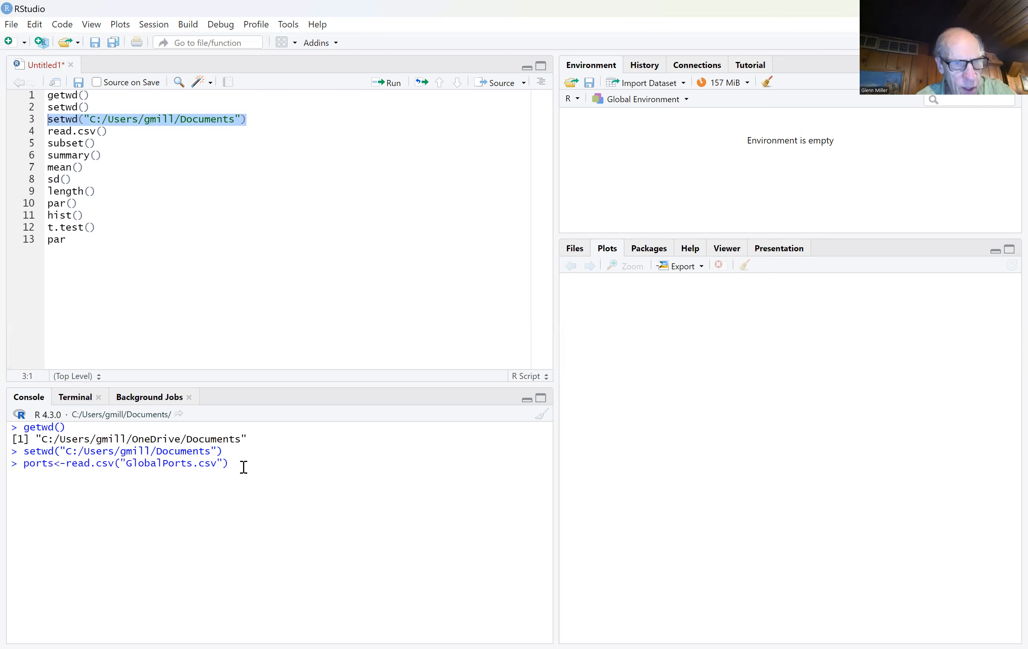
{"action": "key", "text": "Return"}
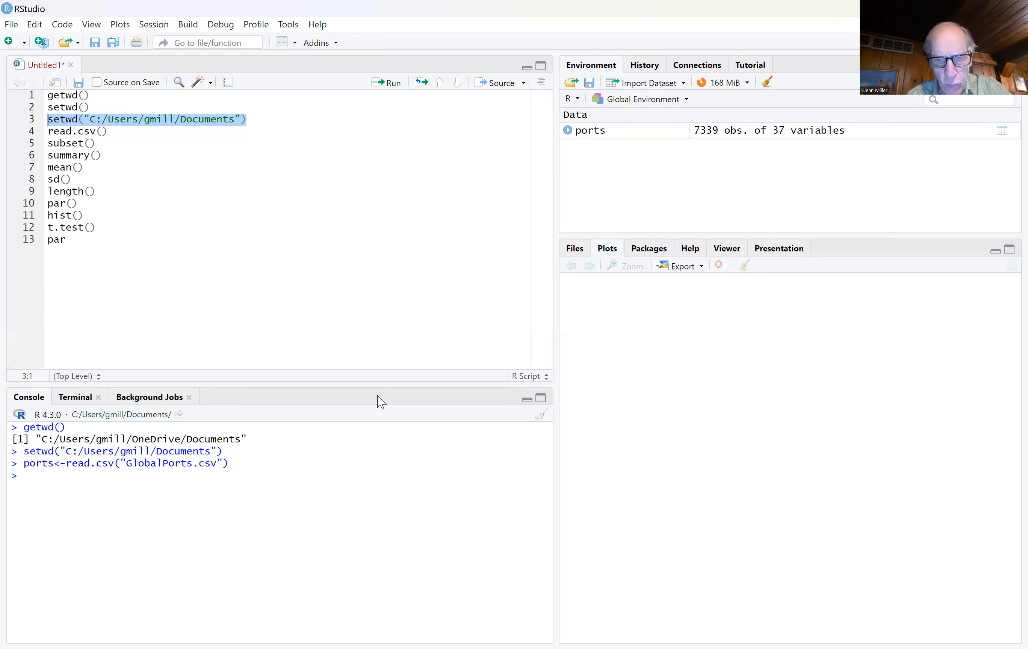
Step: Begin a console assignment to a new object named US_salinity_ppt, ending with the <- operator
{"action": "type", "text": "US_s"}
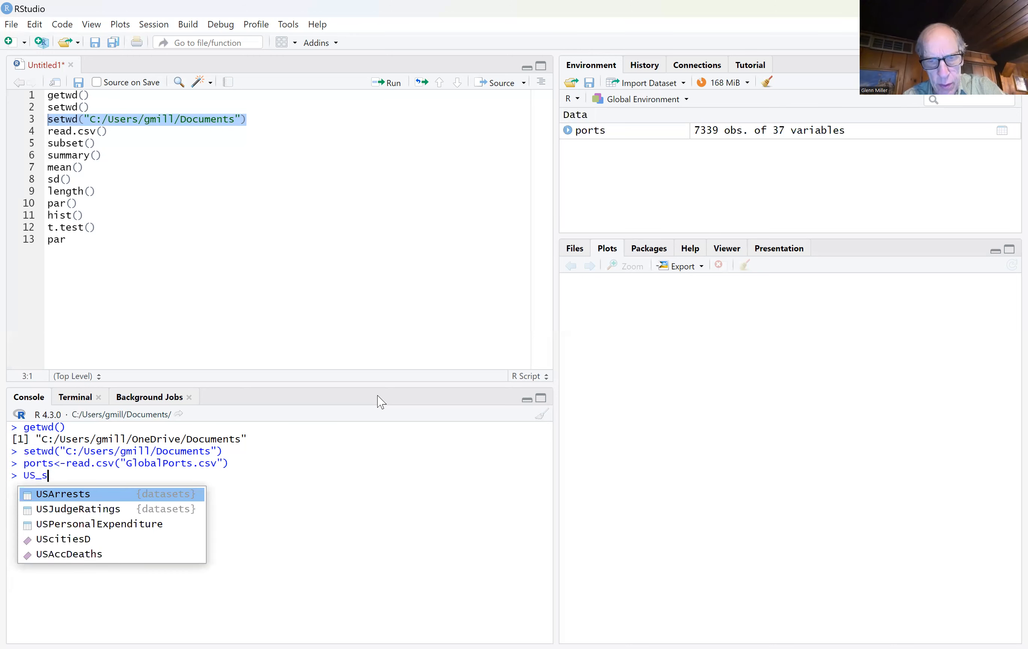
{"action": "type", "text": "alinity_"}
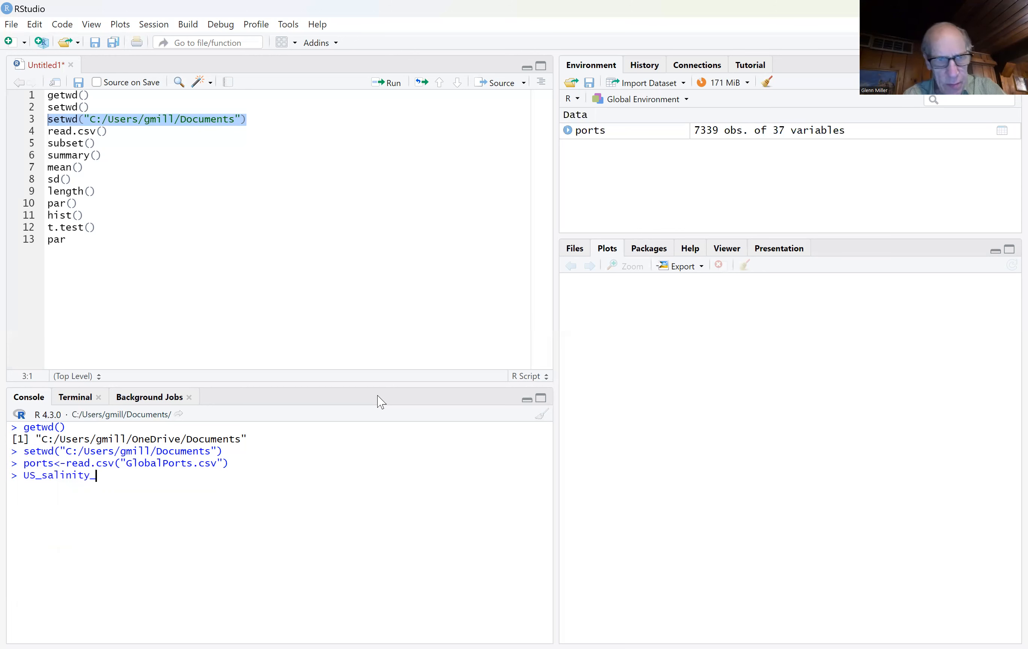
{"action": "type", "text": "ppt"}
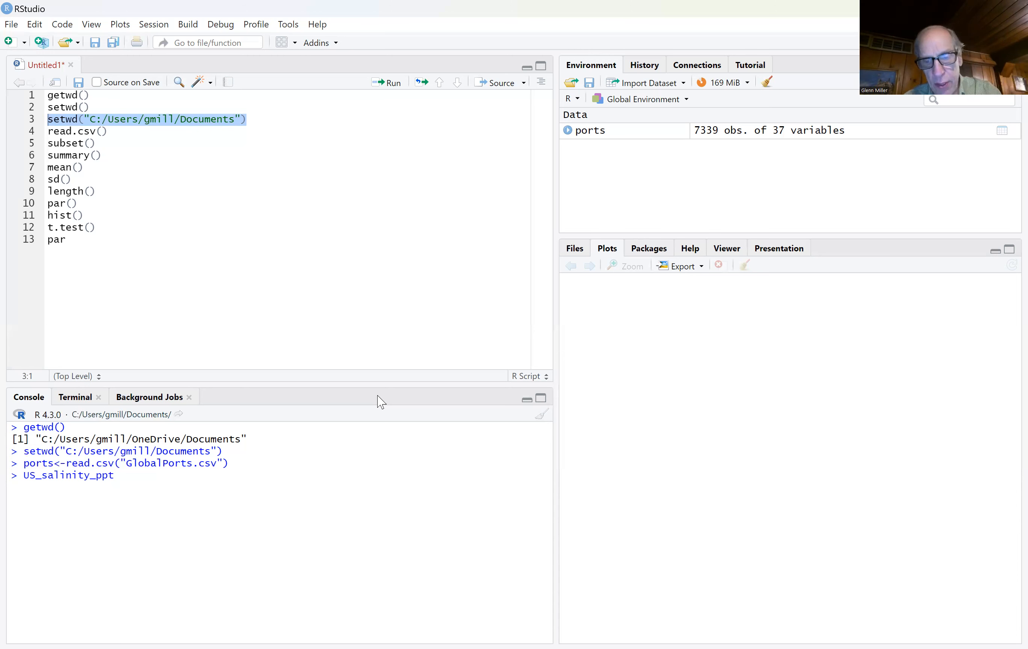
{"action": "type", "text": "<-"}
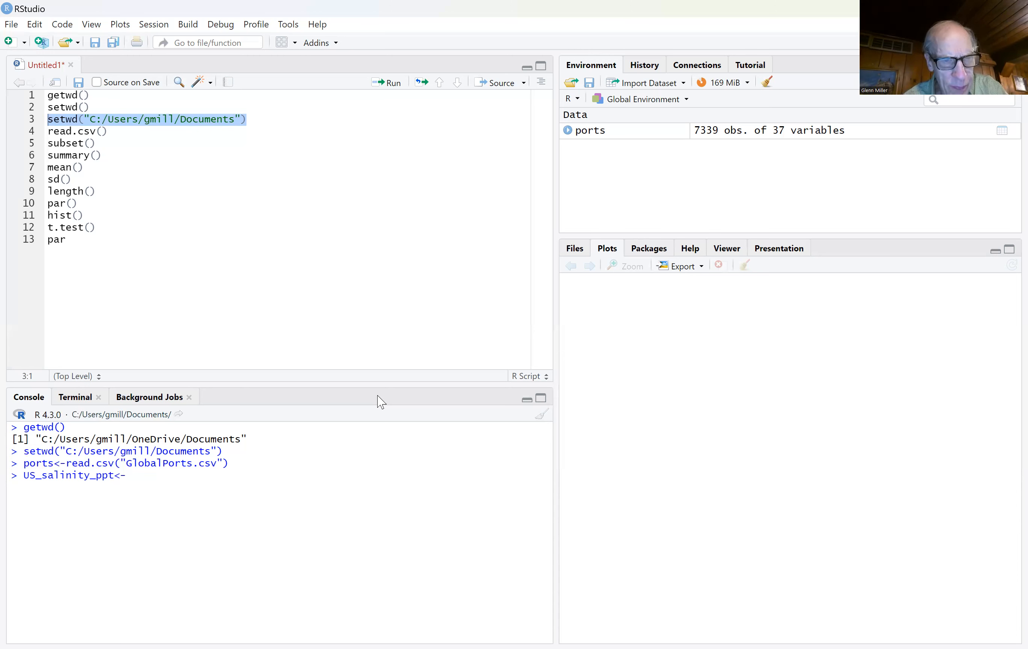
{"action": "type", "text": "sub"}
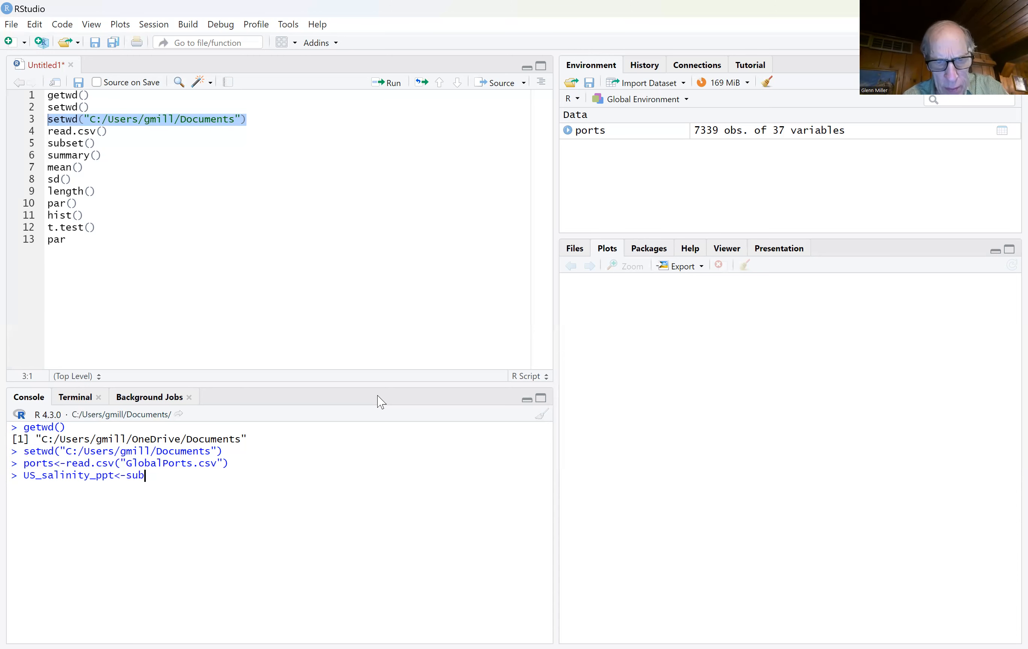
{"action": "type", "text": "set("}
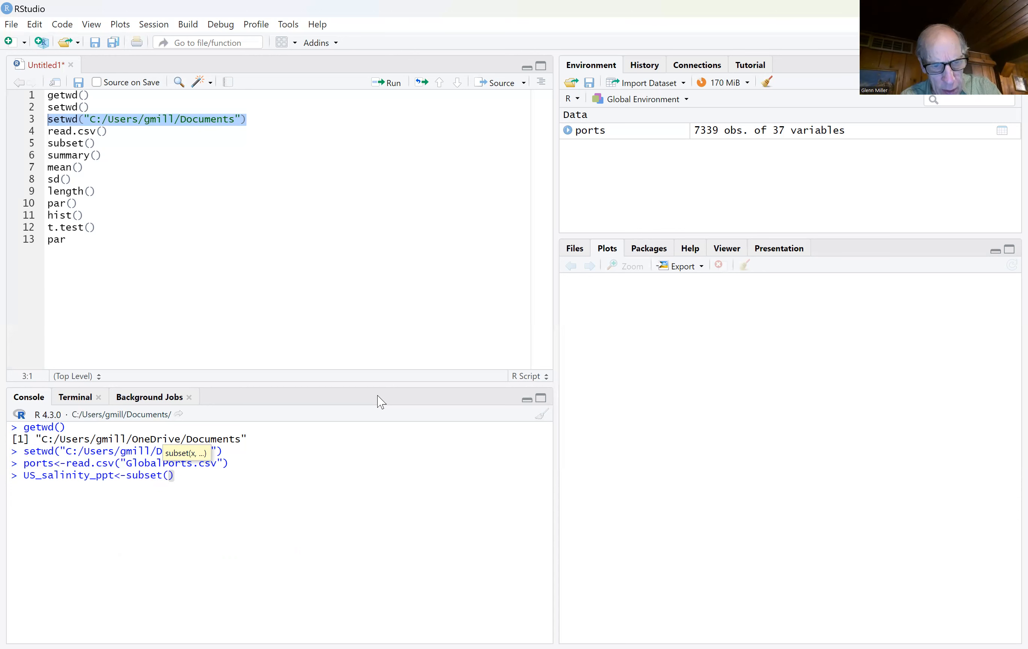
Step: Add a subset call to the US_salinity_ppt assignment that filters ports to rows where Country=="USA"
{"action": "type", "text": "ports"}
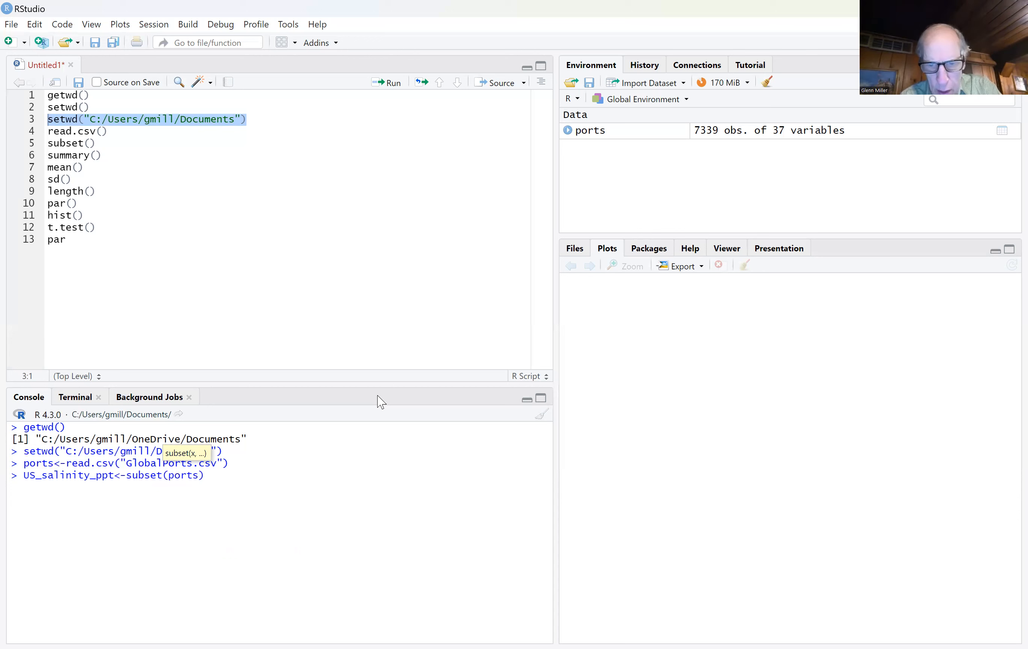
{"action": "type", "text": ","}
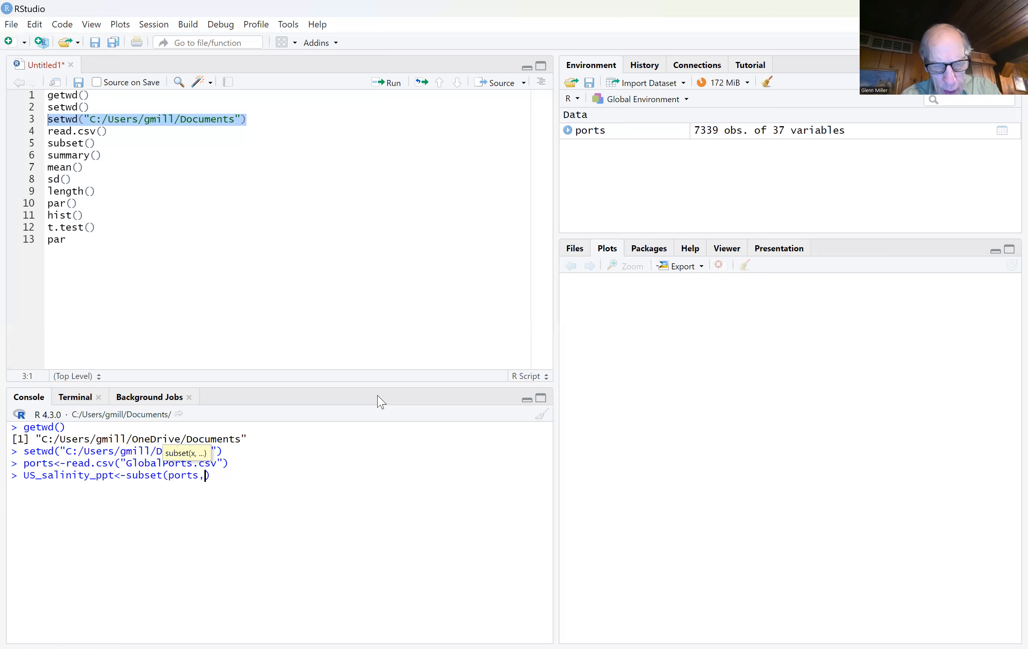
{"action": "type", "text": "Coun"}
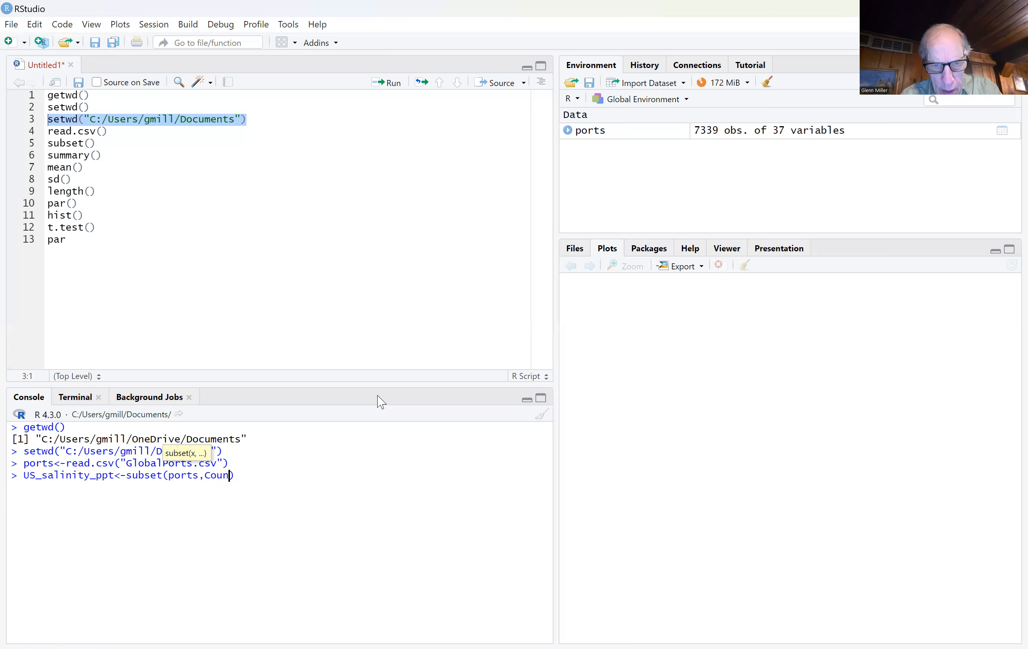
{"action": "type", "text": "try"}
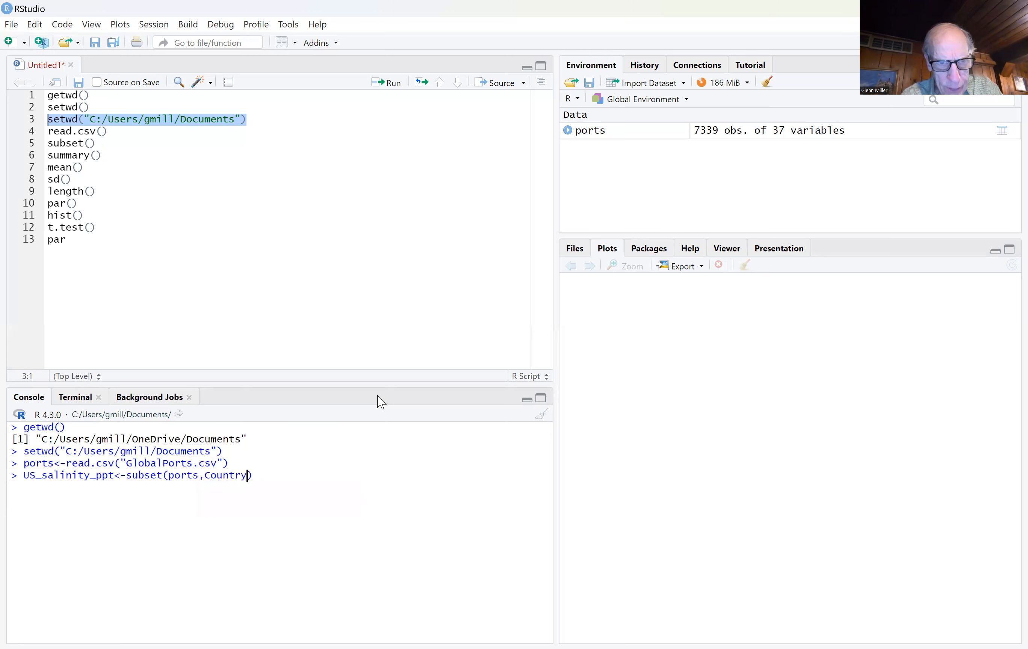
{"action": "type", "text": "=="}
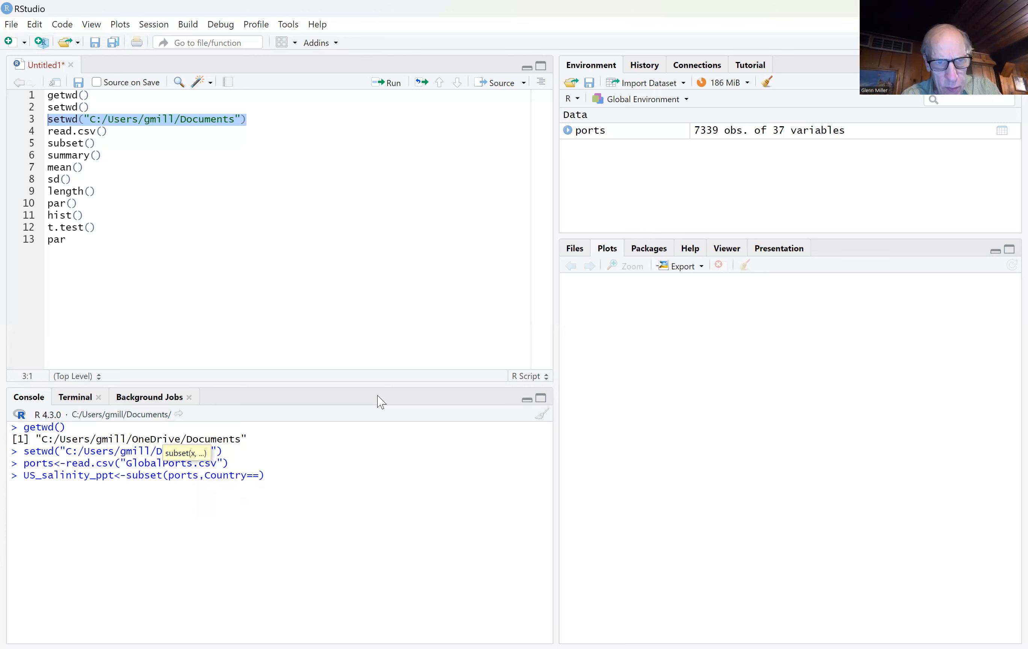
{"action": "type", "text": "\"US"}
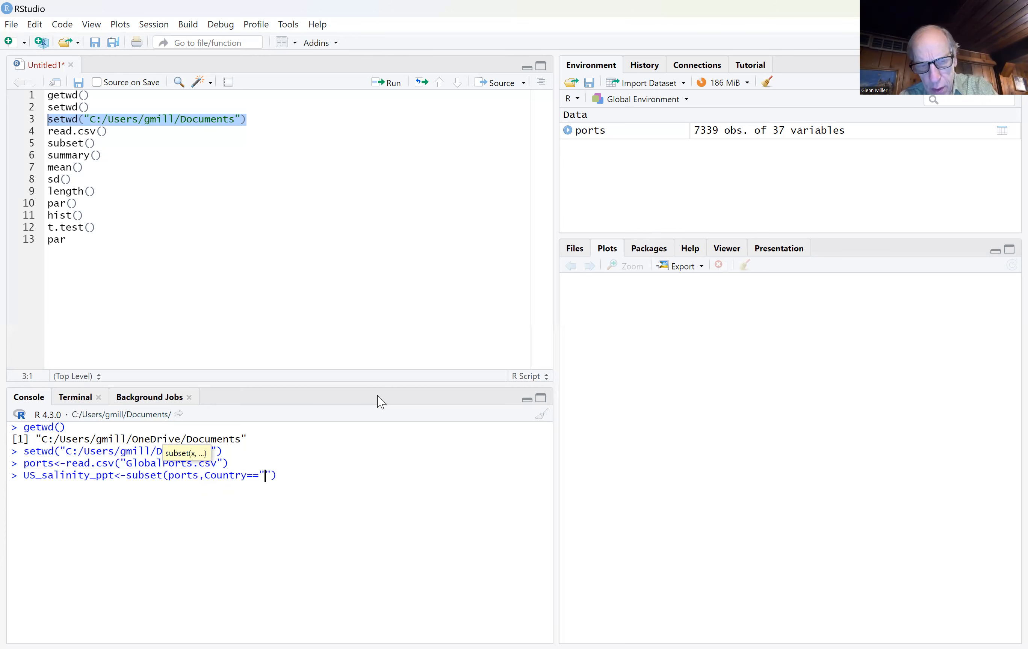
{"action": "type", "text": "A\""}
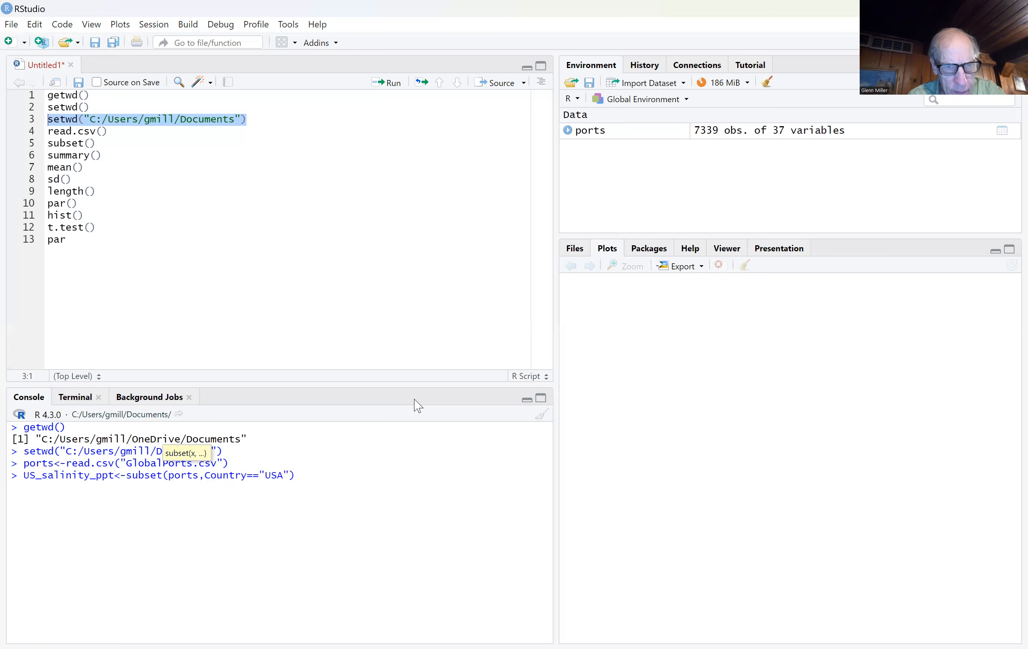
{"action": "type", "text": ")"}
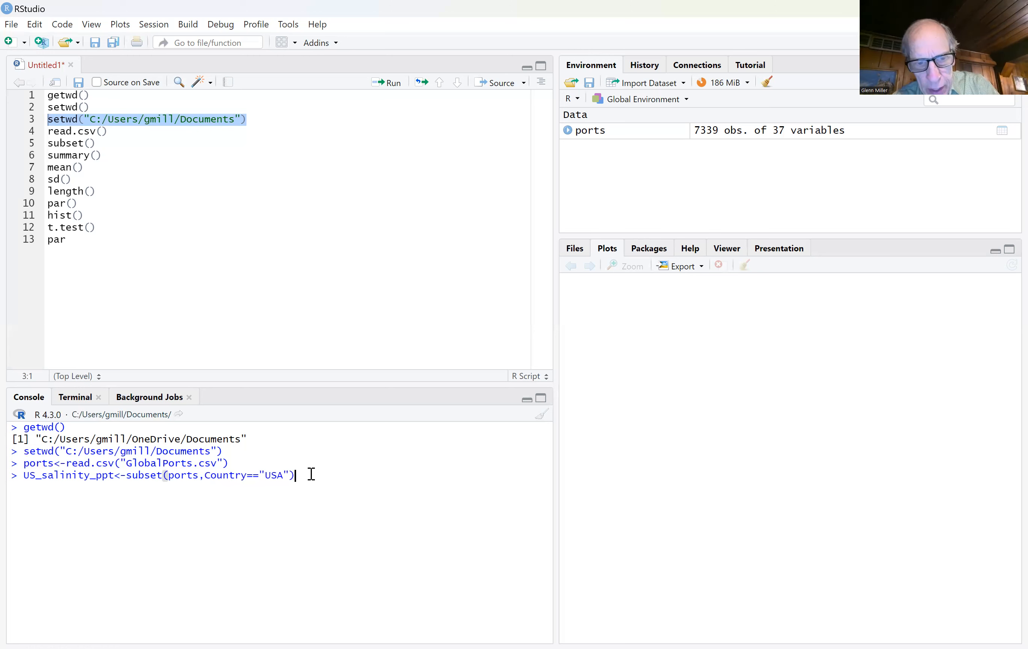
Step: Extract the AnnualSalinity column from the USA subset with $AnnualSalinity and run the assignment
{"action": "type", "text": "$"}
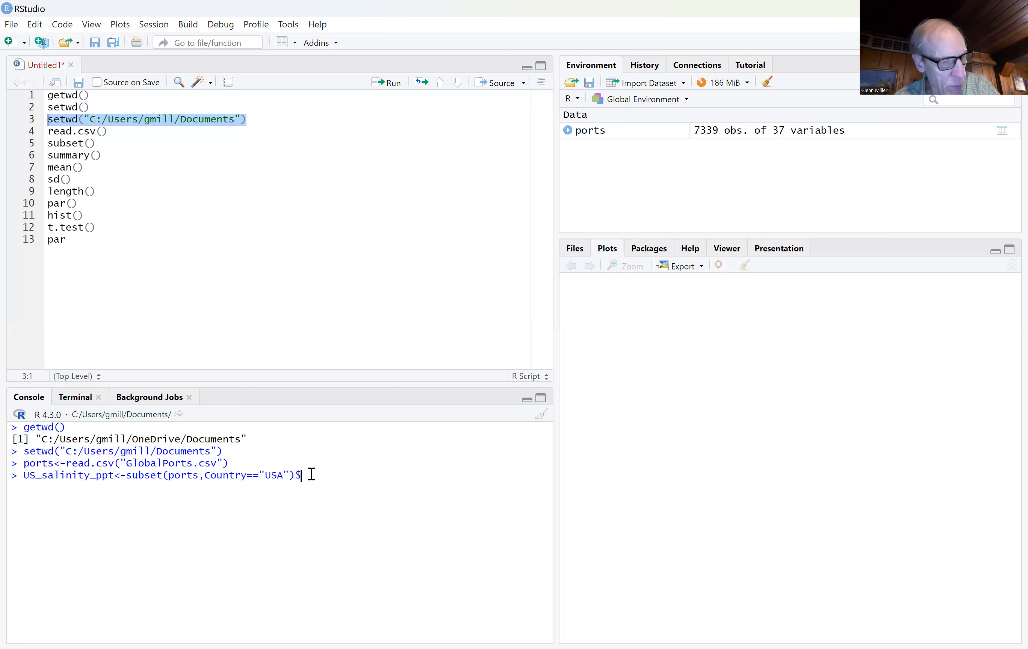
{"action": "type", "text": "Annua"}
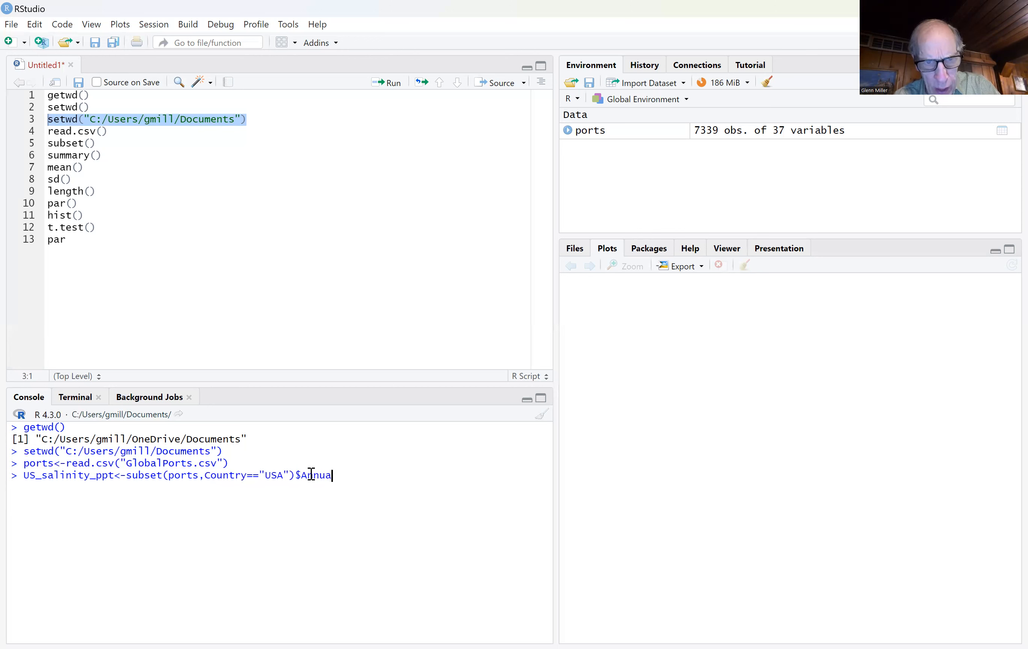
{"action": "type", "text": "lSalin"}
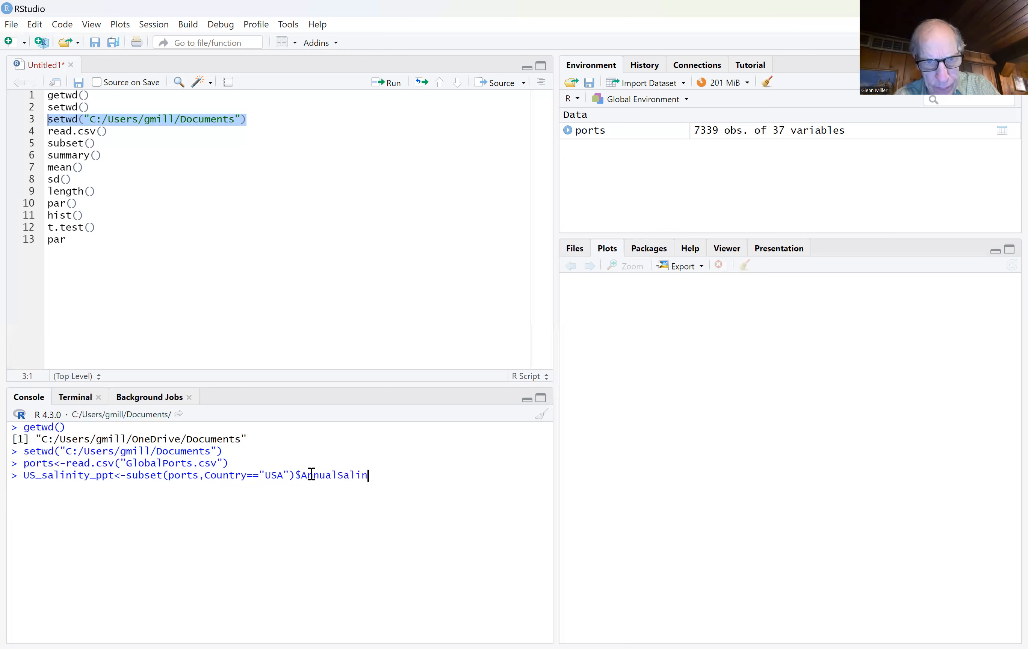
{"action": "type", "text": "ity"}
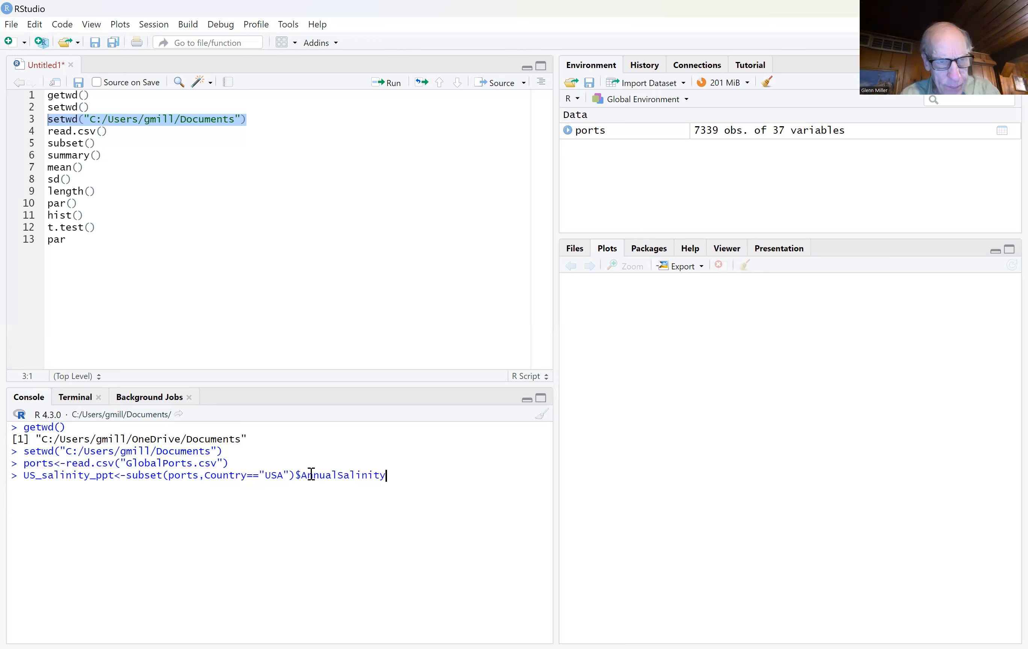
{"action": "key", "text": "Return"}
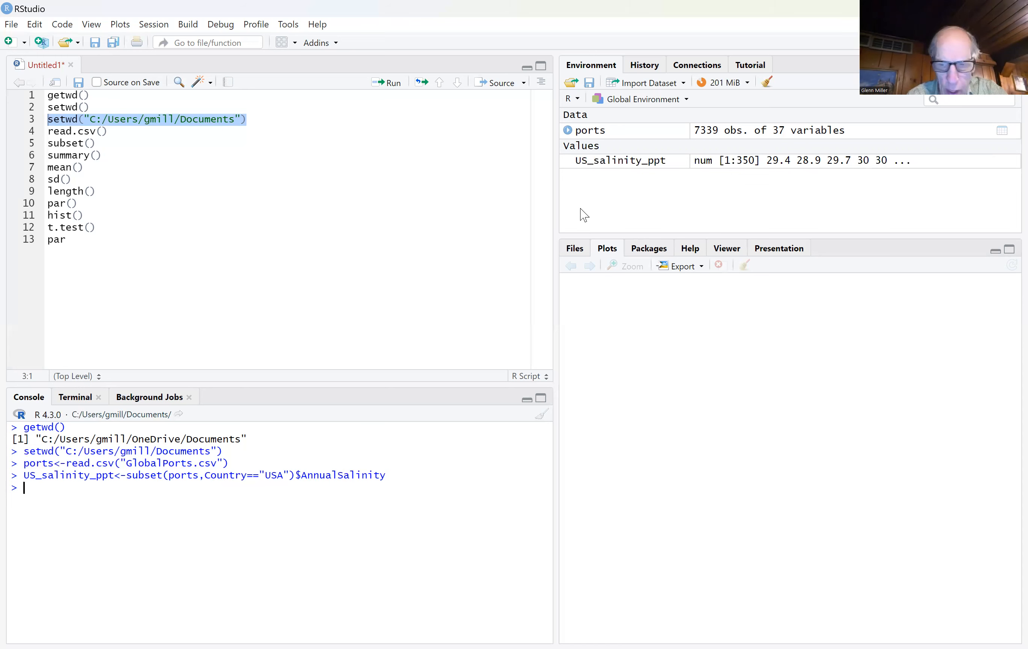
Step: Reuse the US salinity command to create BRA_salinity_ppt from ports with Country=="BRA", keeping $AnnualSalinity, and run it
{"action": "key", "text": "Up"}
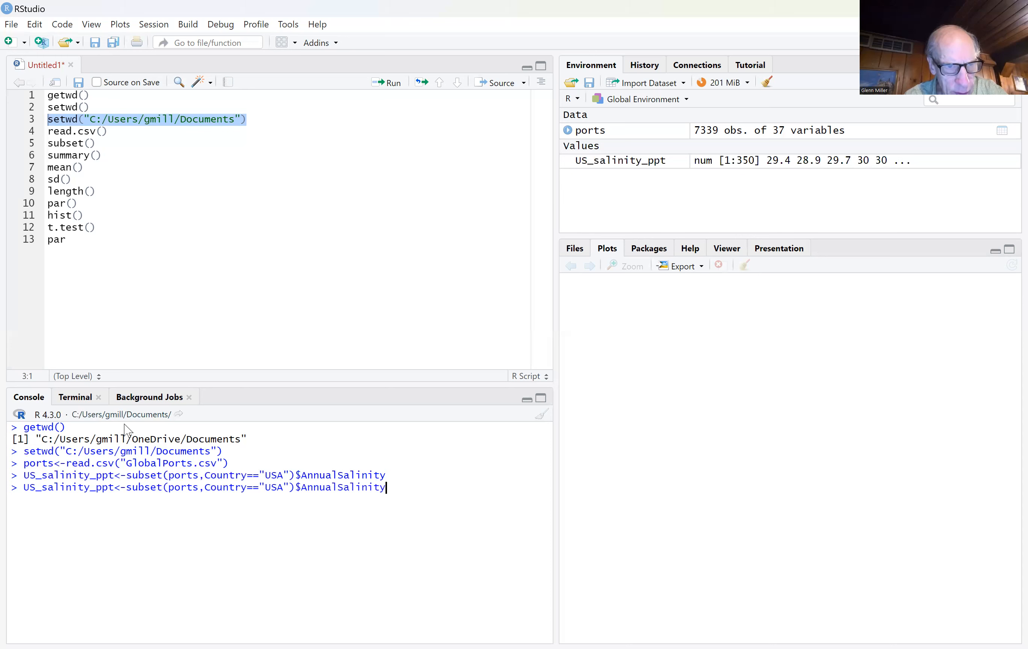
{"action": "left_click_drag", "start_coordinate": [37, 486], "coordinate": [24, 488]}
{"action": "type", "text": "BRA"}
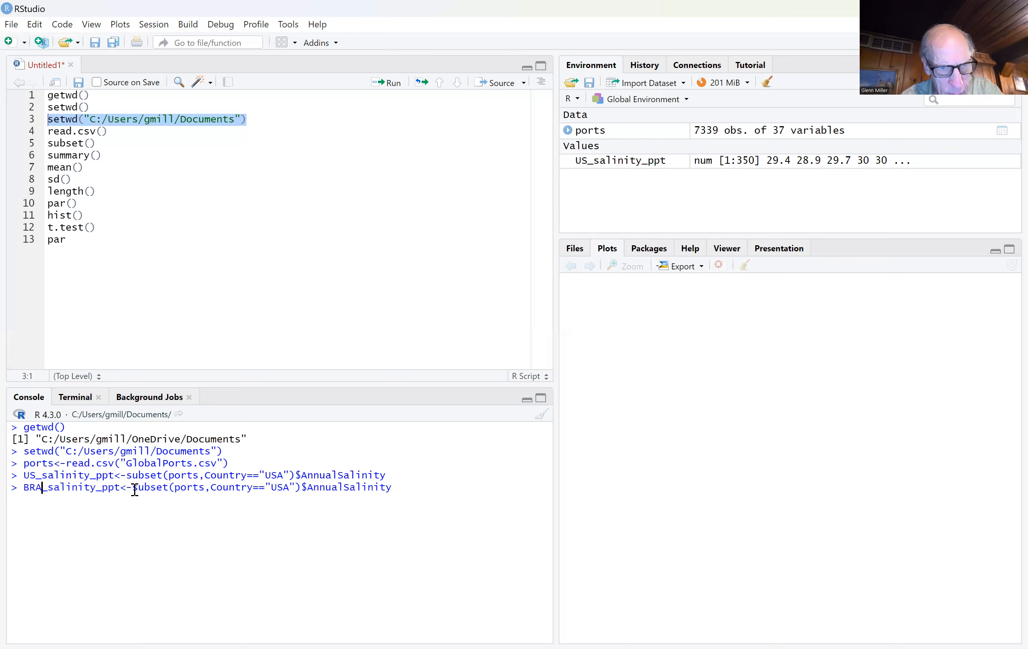
{"action": "left_click_drag", "start_coordinate": [289, 488], "coordinate": [271, 489]}
{"action": "type", "text": "BRA"}
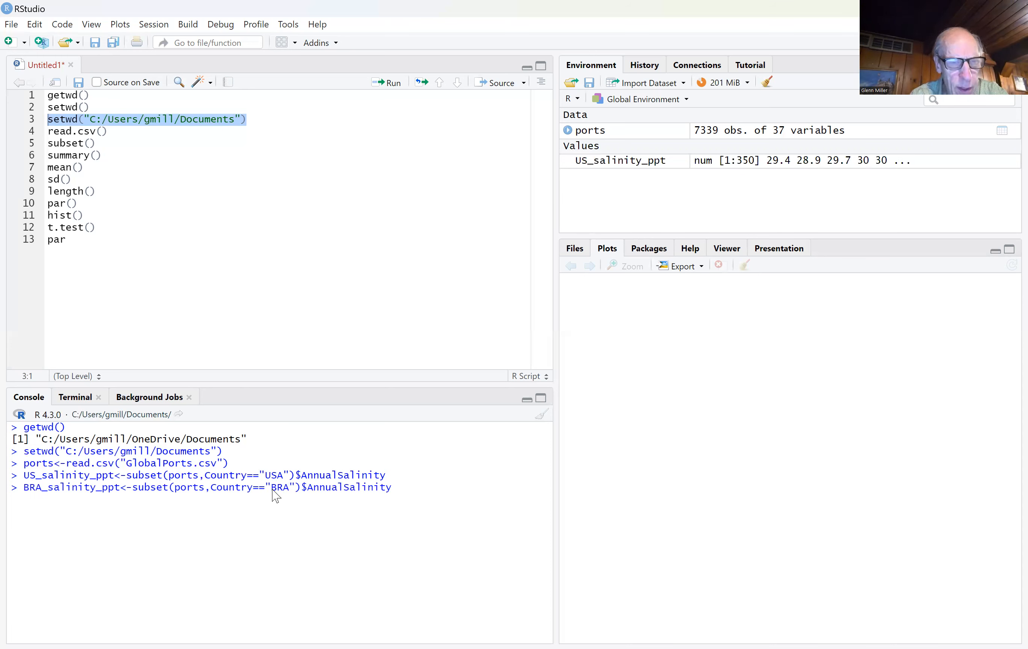
{"action": "key", "text": "Return"}
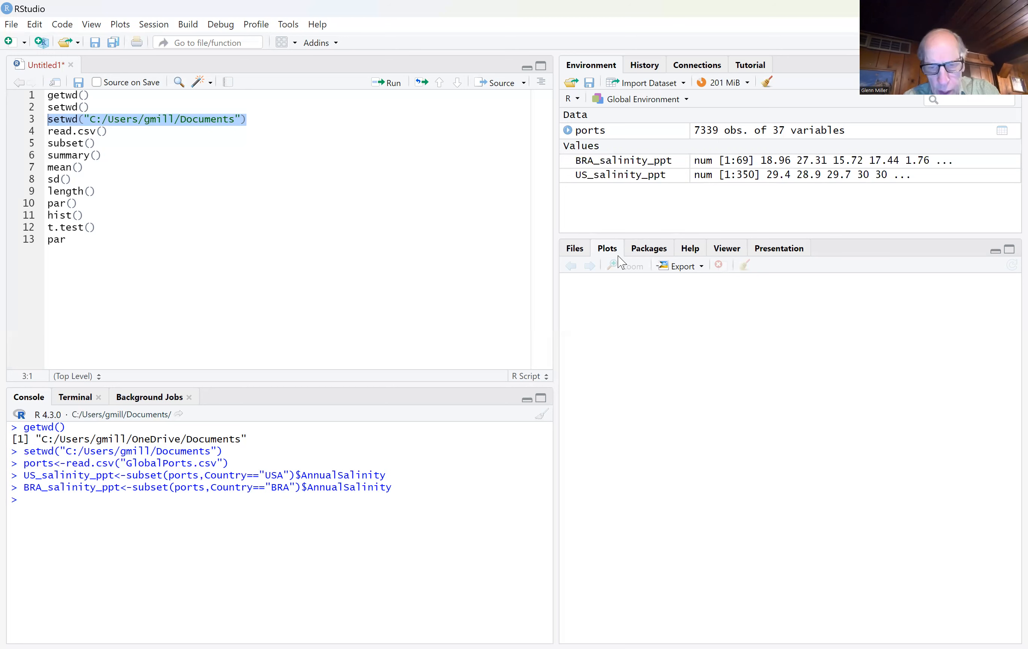
Step: Calculate the mean of US_salinity_ppt by running mean(US_salinity_ppt) in the console
{"action": "type", "text": "m"}
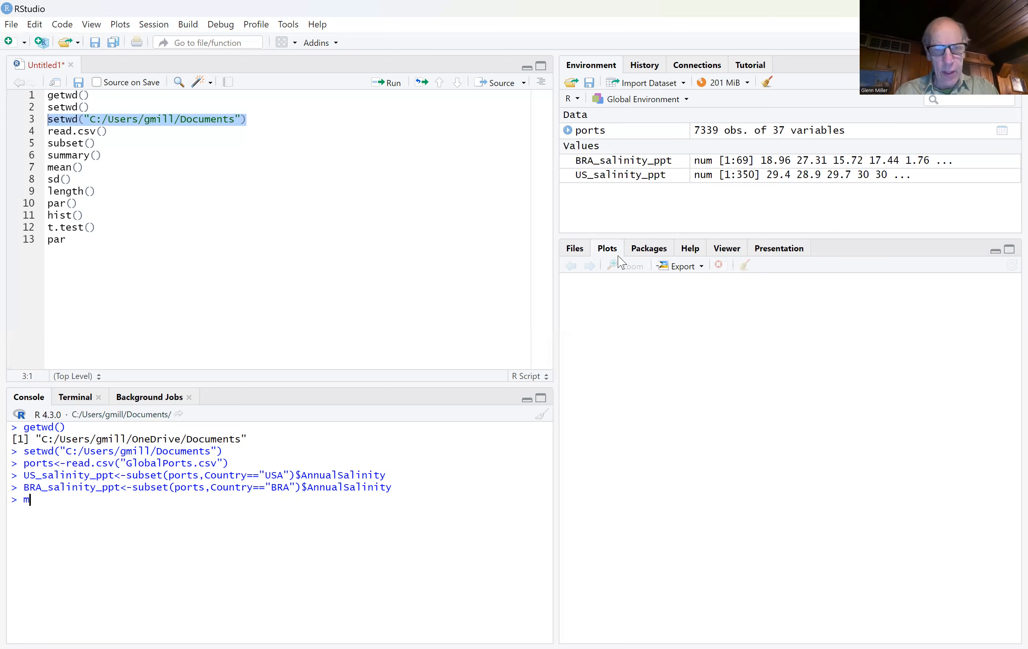
{"action": "type", "text": "ean("}
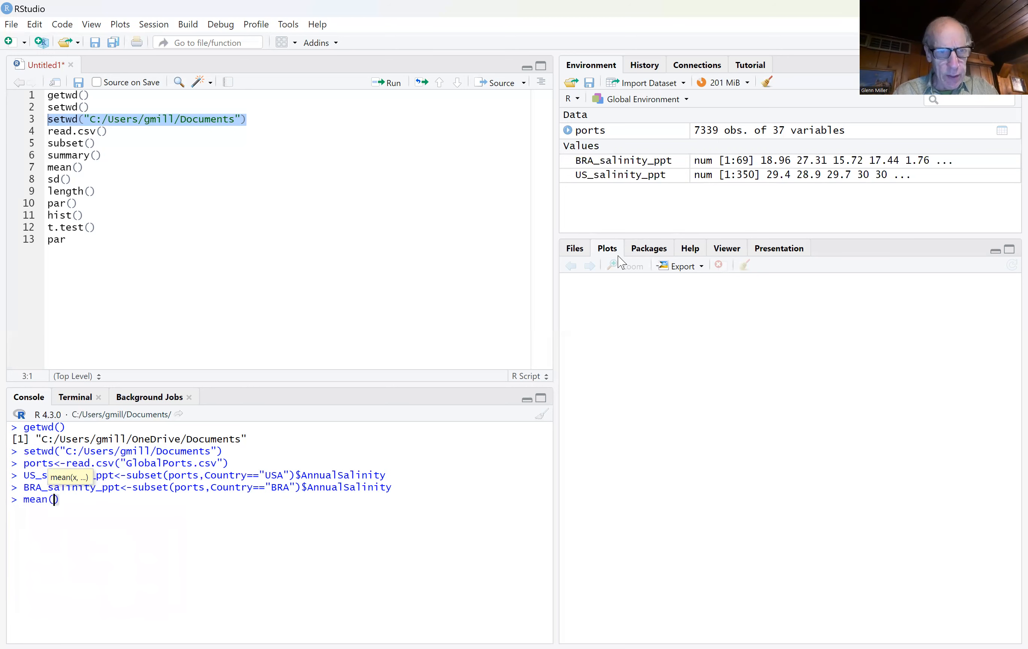
{"action": "type", "text": "U"}
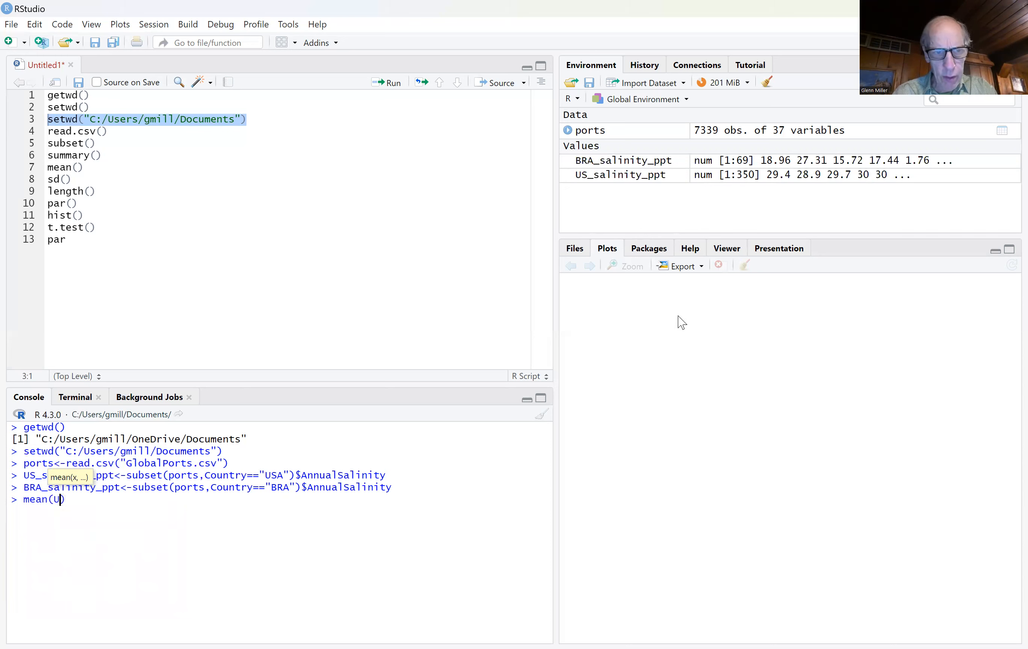
{"action": "type", "text": "S_"}
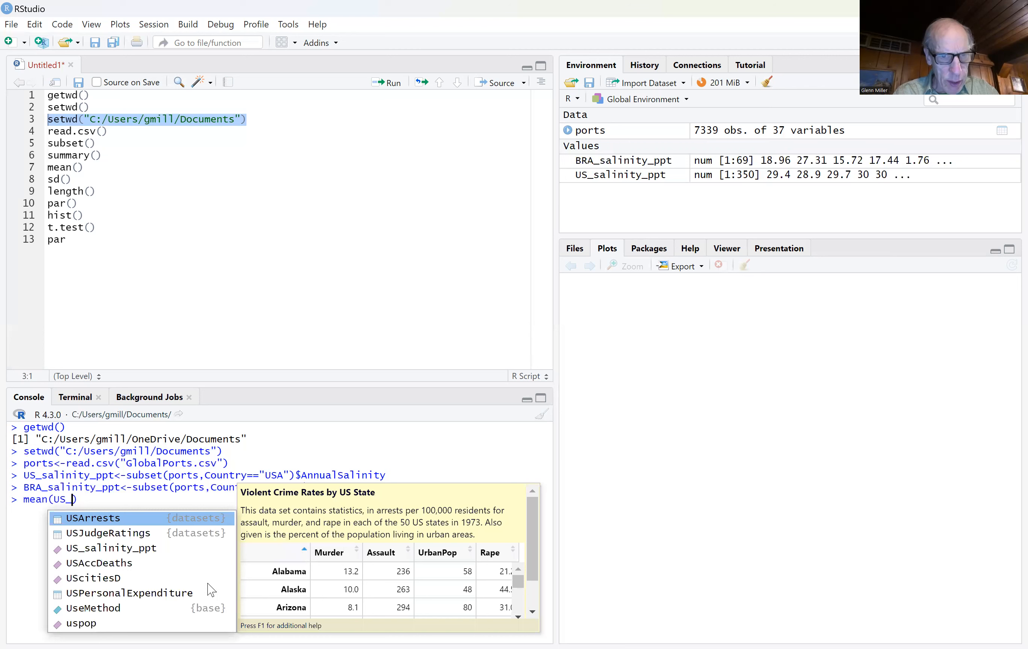
{"action": "left_click", "coordinate": [170, 550]}
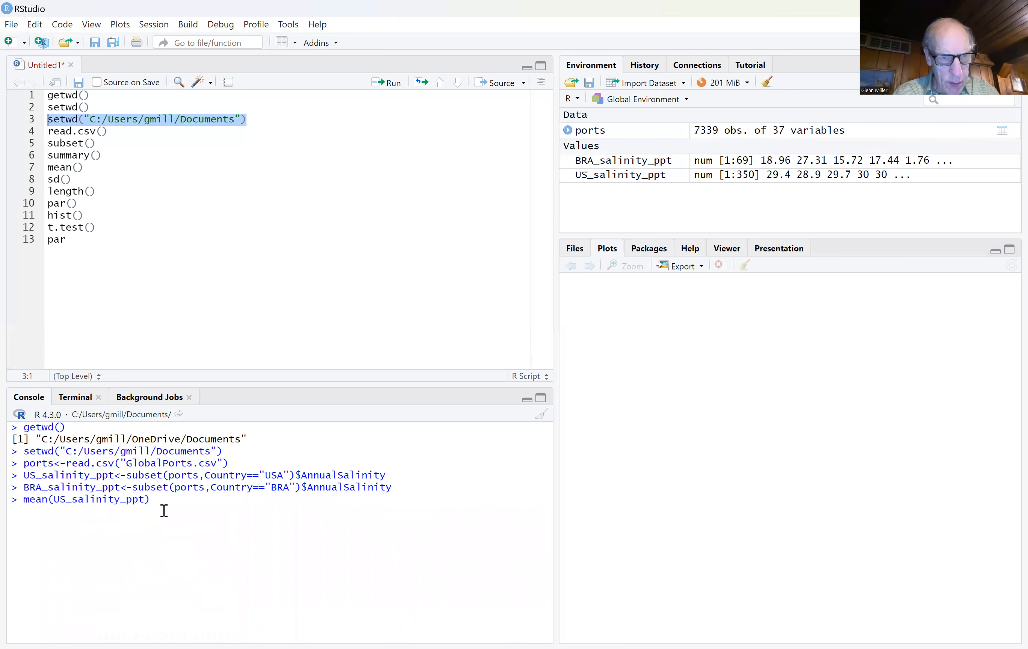
{"action": "key", "text": "Return"}
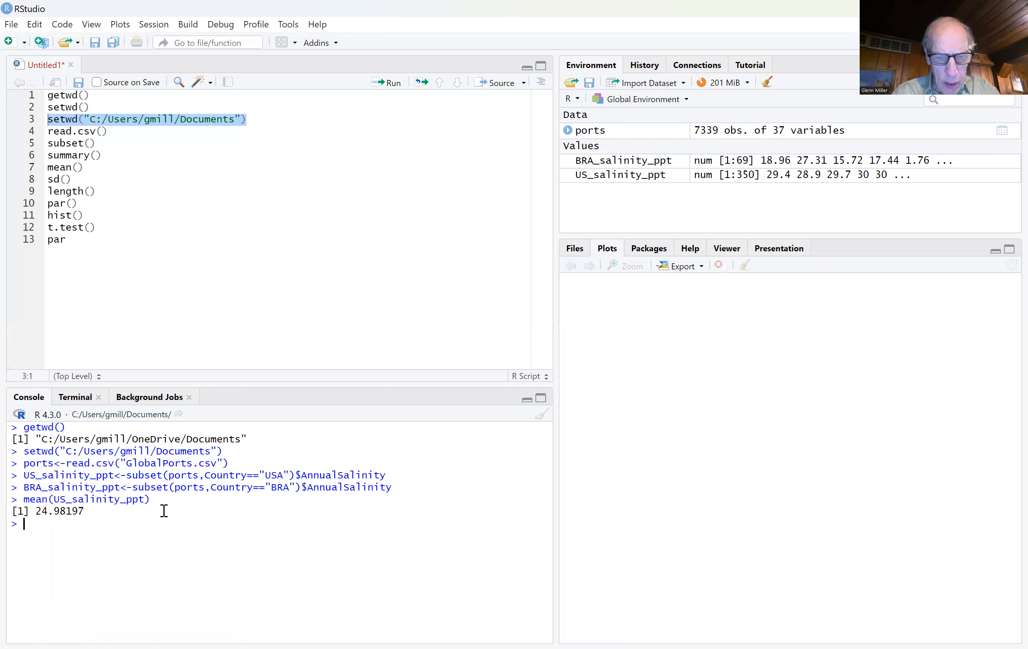
Step: Calculate the mean of BRA_salinity_ppt by running mean(BRA_salinity_ppt) in the console
{"action": "type", "text": "mean"}
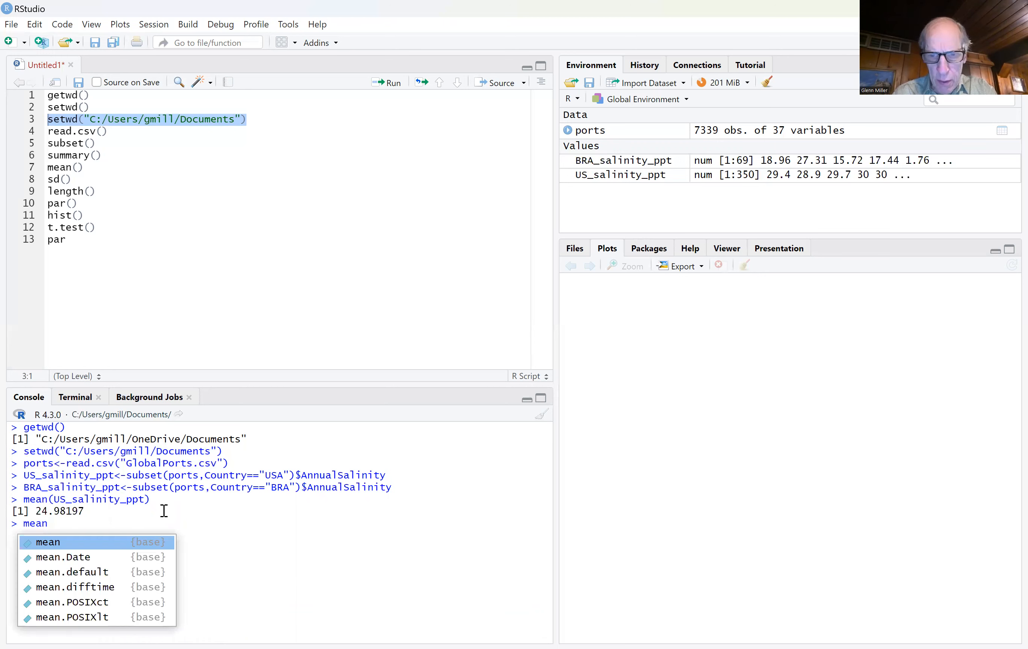
{"action": "type", "text": "(BRA"}
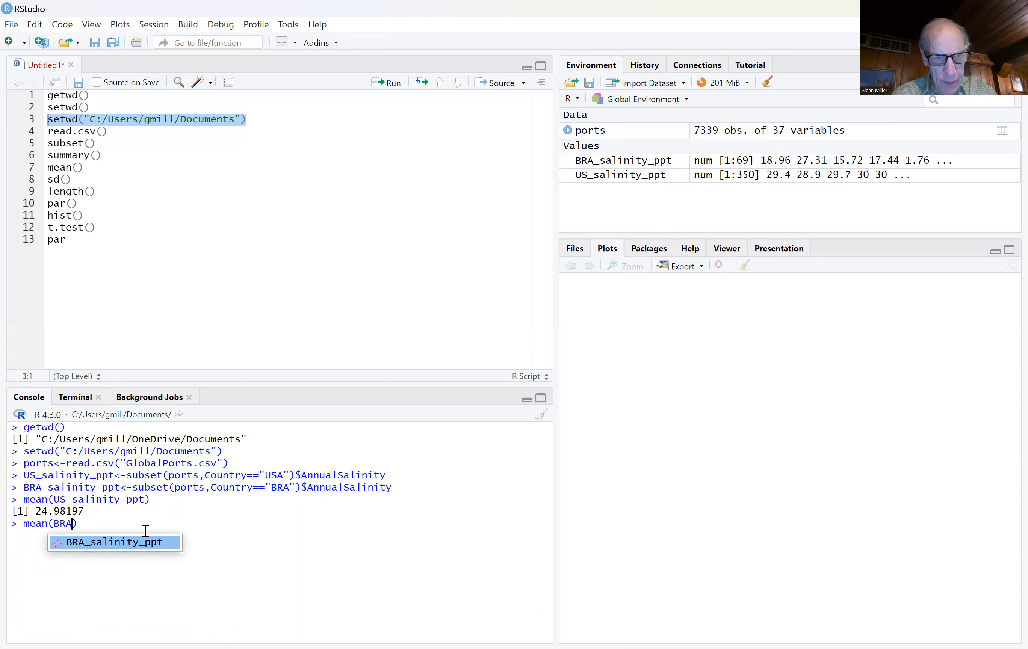
{"action": "left_click", "coordinate": [148, 548]}
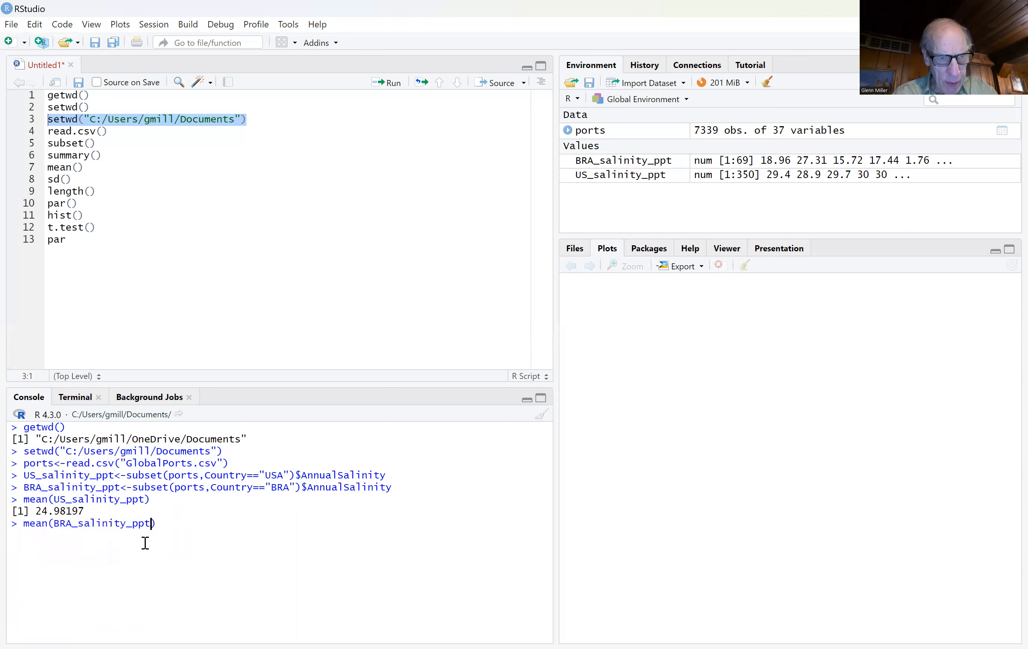
{"action": "key", "text": "Return"}
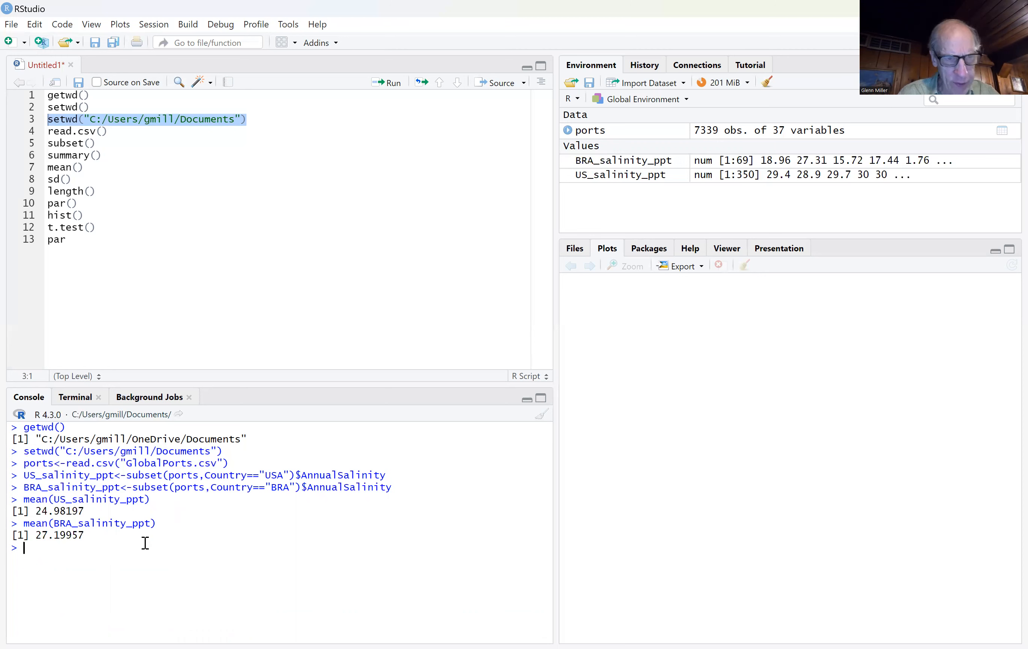
Step: Calculate the standard deviation of the US salinity values by running sd(US_salinity_ppt) in the console
{"action": "type", "text": "sd"}
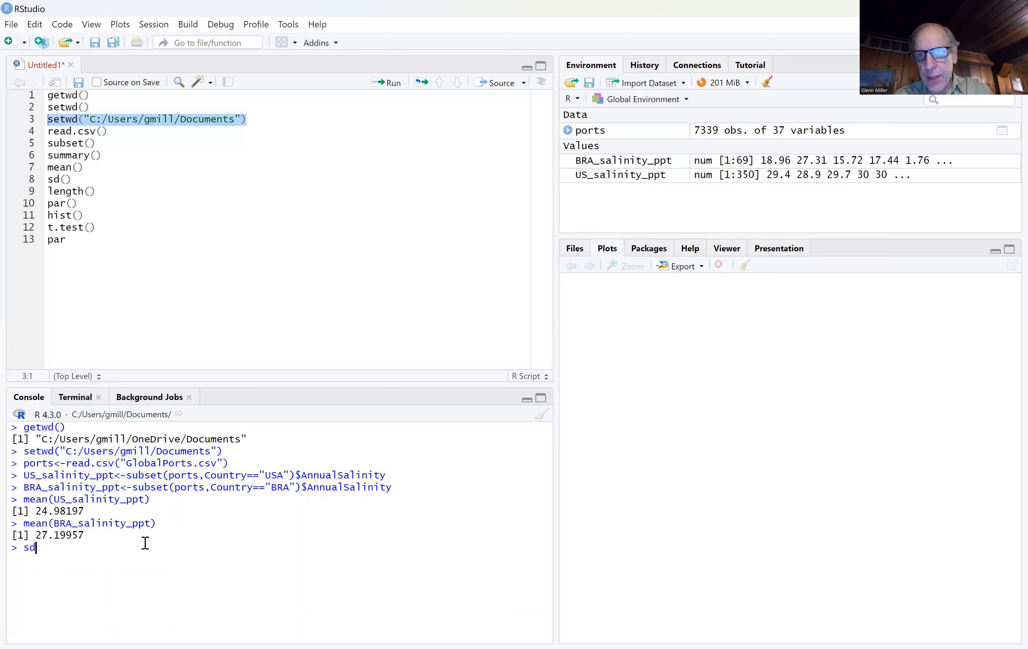
{"action": "type", "text": "("}
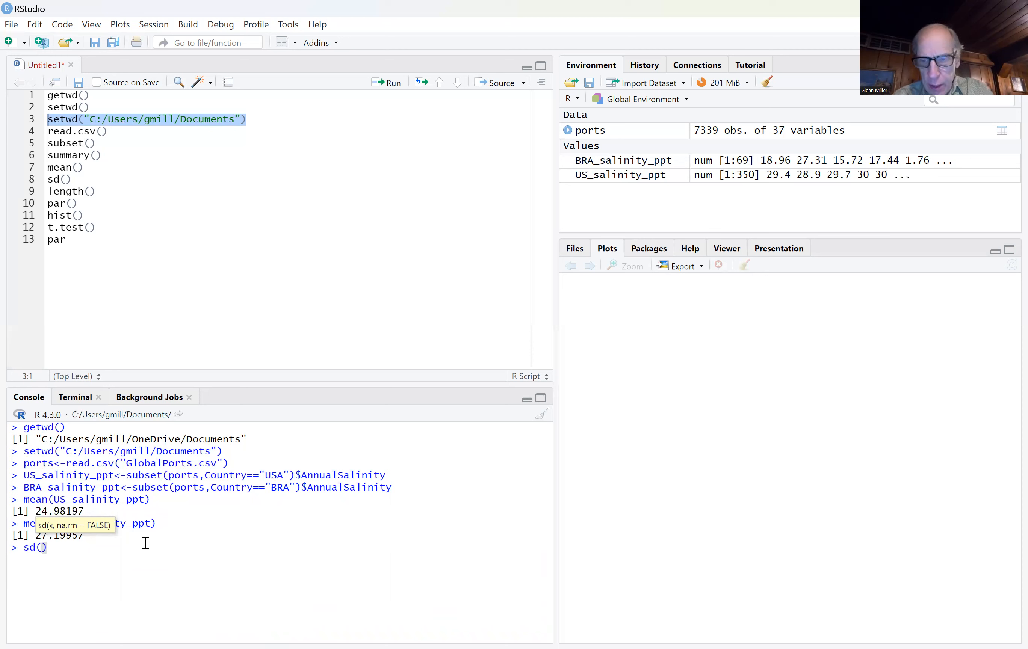
{"action": "type", "text": "US"}
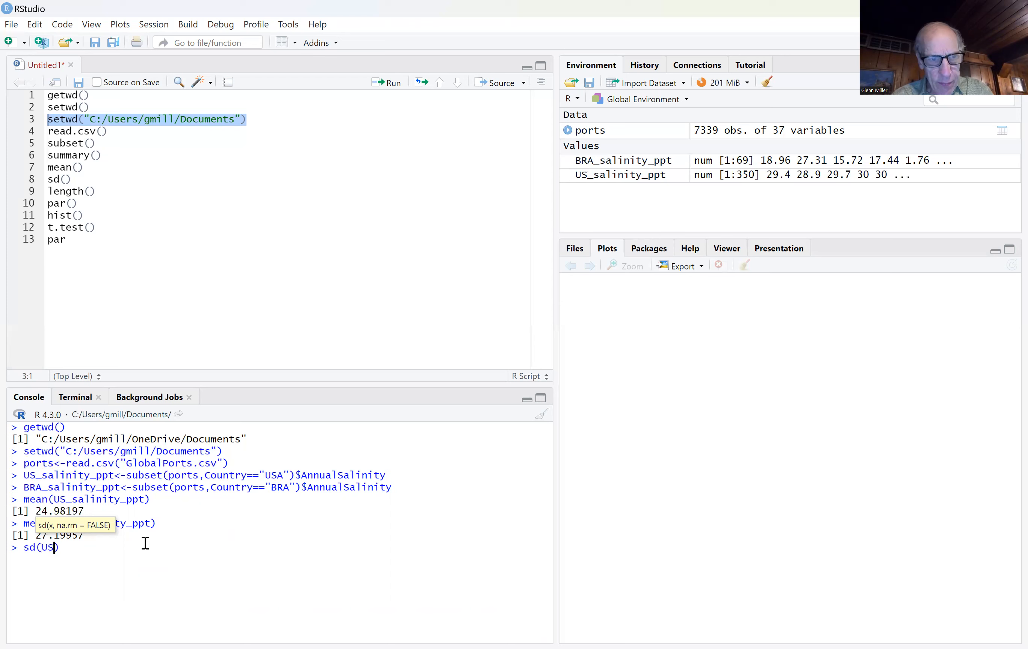
{"action": "type", "text": "_"}
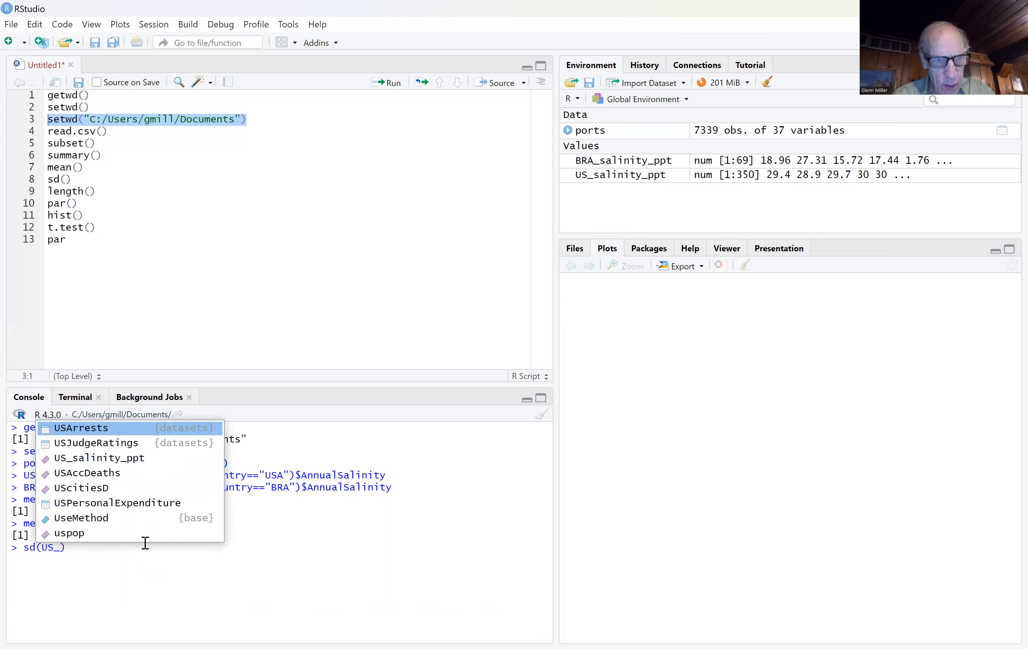
{"action": "left_click", "coordinate": [127, 461]}
{"action": "key", "text": "Return"}
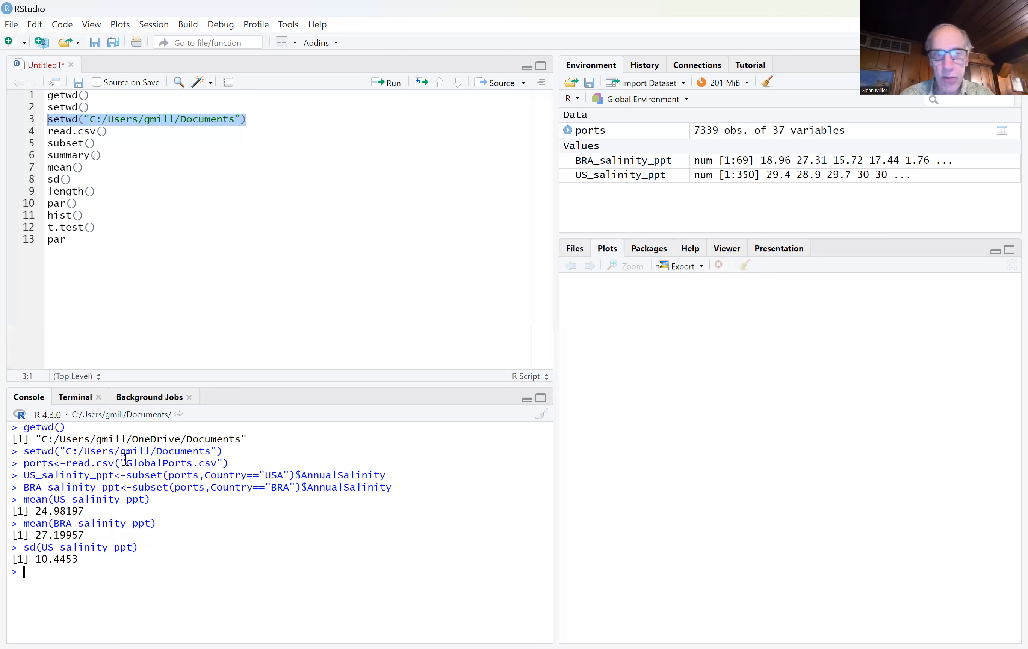
Step: Calculate the standard deviation of the Brazilian salinity values by running sd(BRA_salinity_ppt) in the console
{"action": "type", "text": "s"}
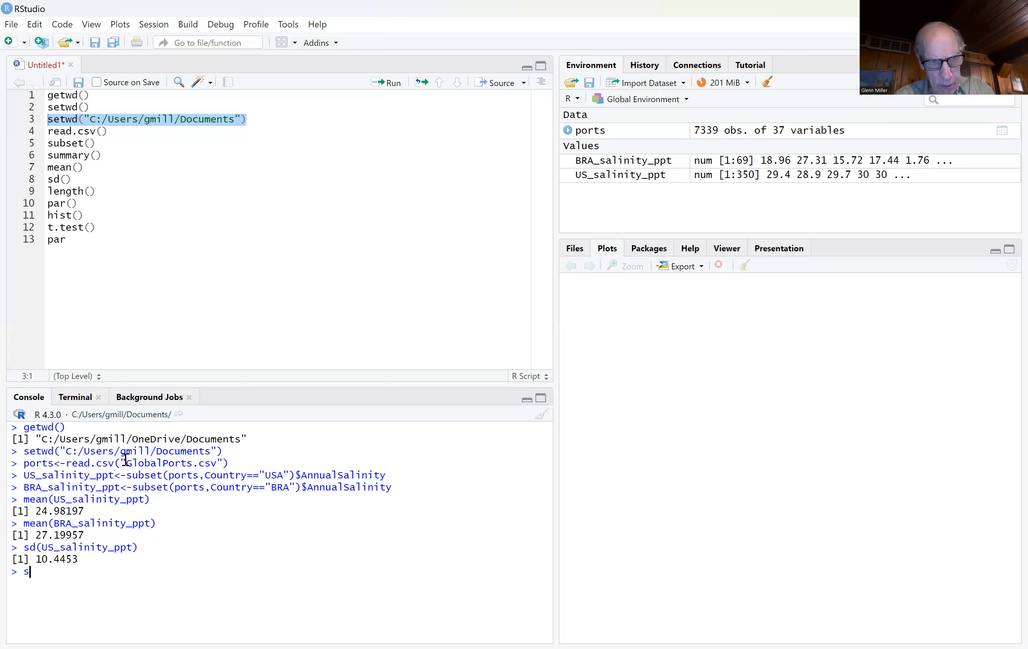
{"action": "type", "text": "d(BRA"}
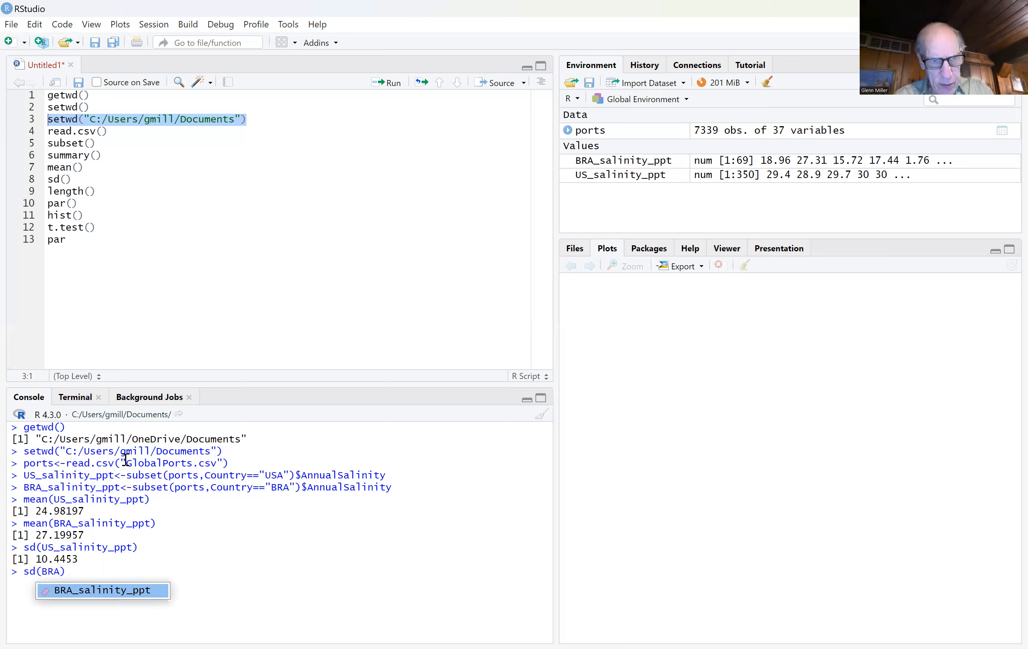
{"action": "left_click", "coordinate": [109, 590]}
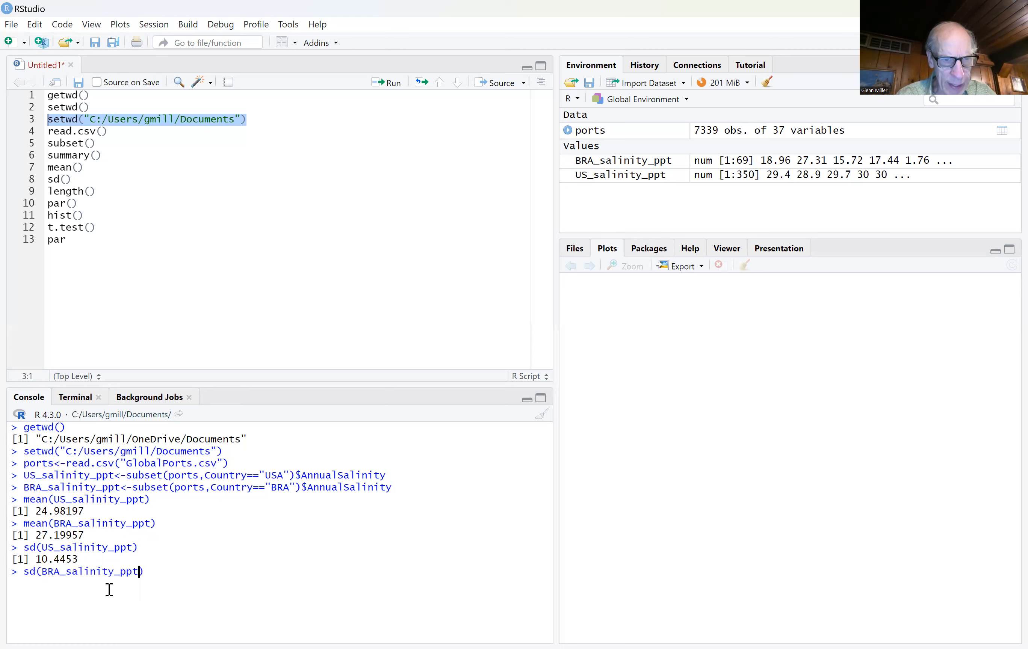
{"action": "key", "text": "Return"}
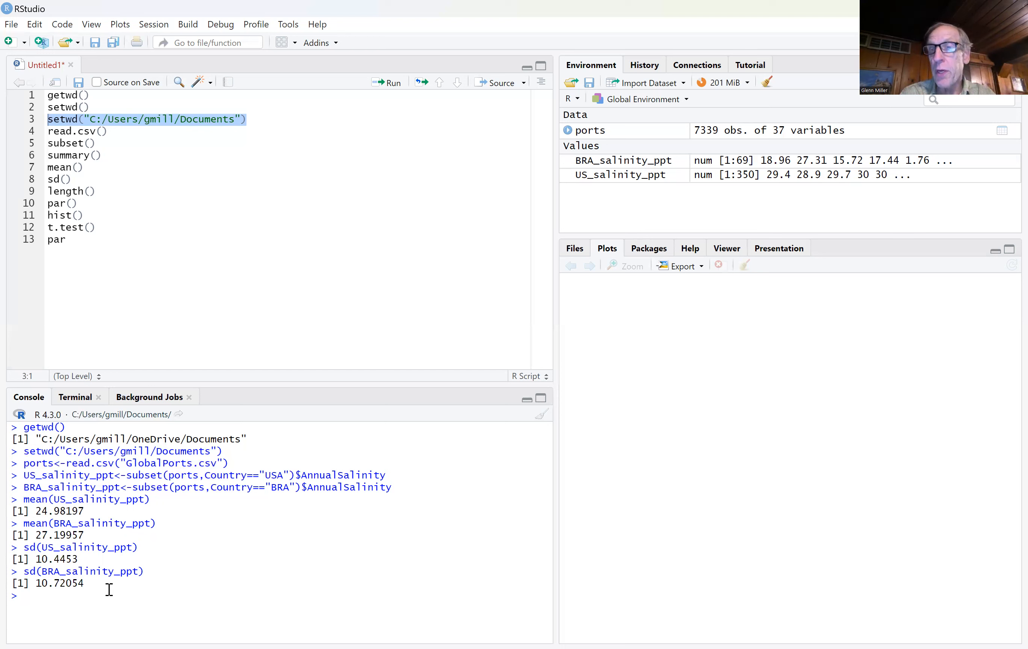
Step: Count the US salinity observations by running length(US_salinity_ppt) in the console
{"action": "type", "text": "length"}
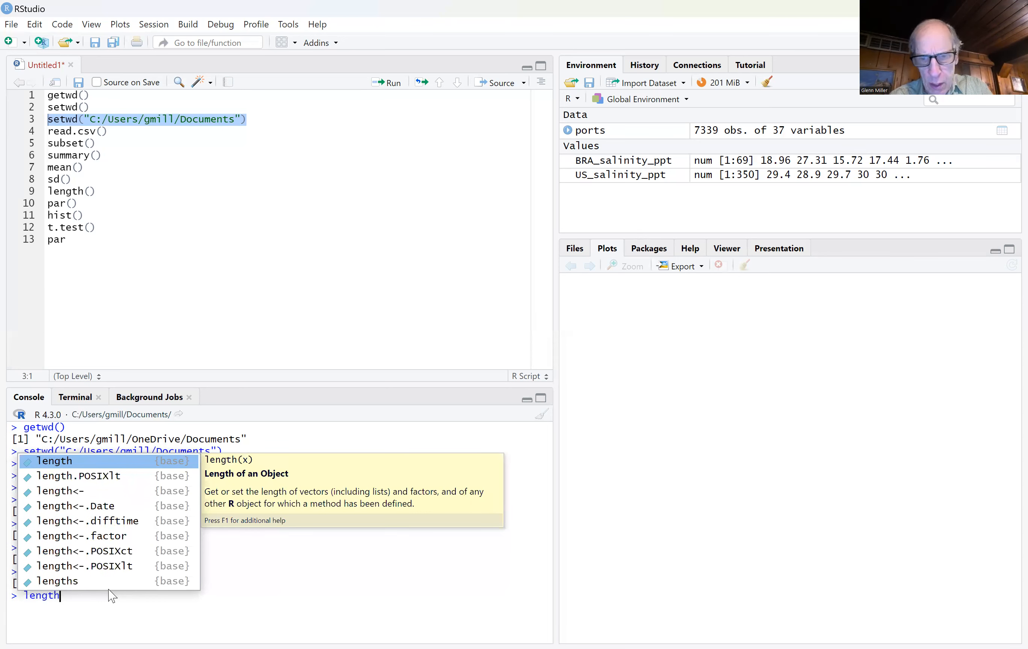
{"action": "key", "text": "Tab"}
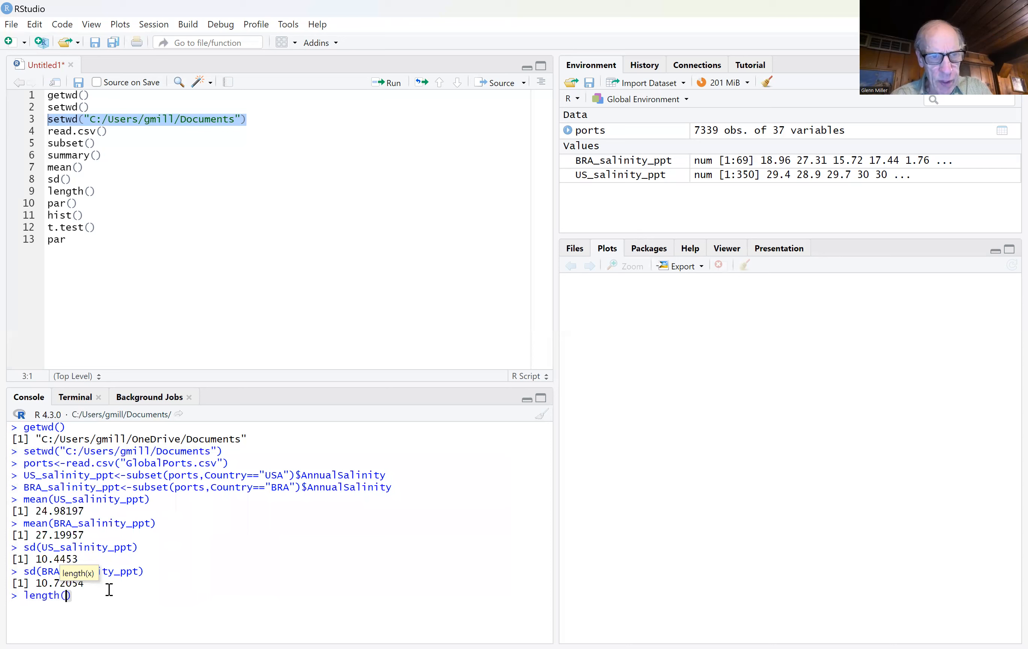
{"action": "type", "text": "US_"}
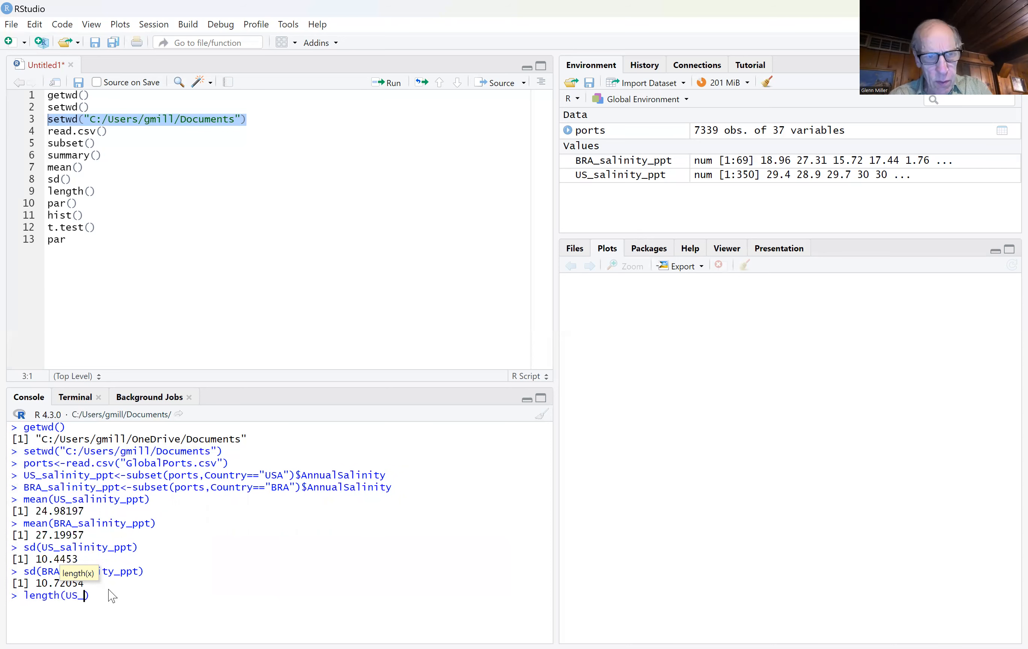
{"action": "left_click", "coordinate": [99, 507]}
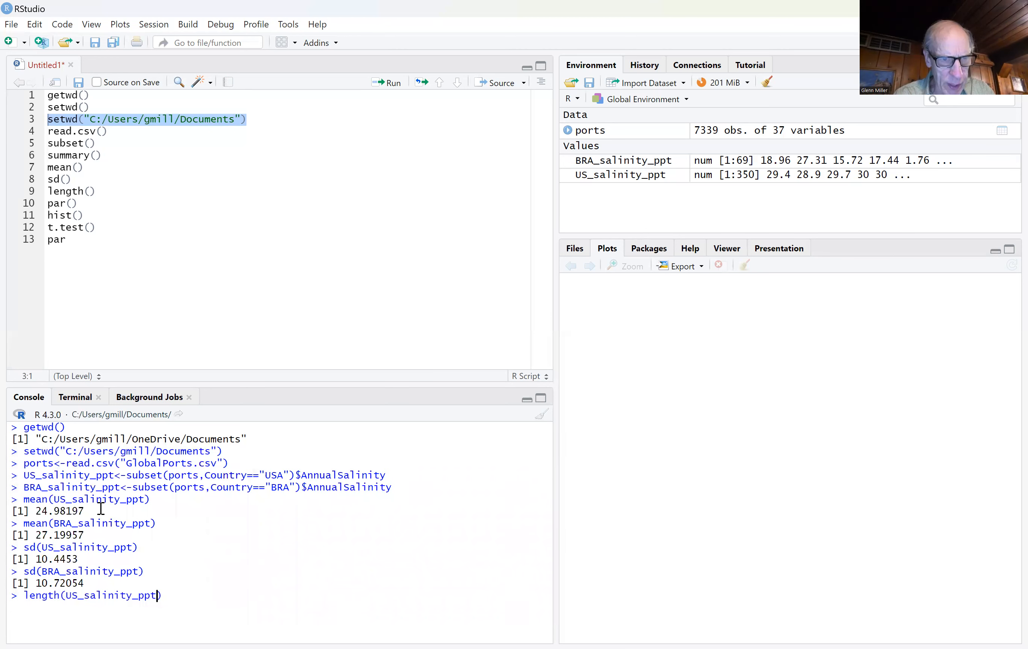
{"action": "key", "text": "Return"}
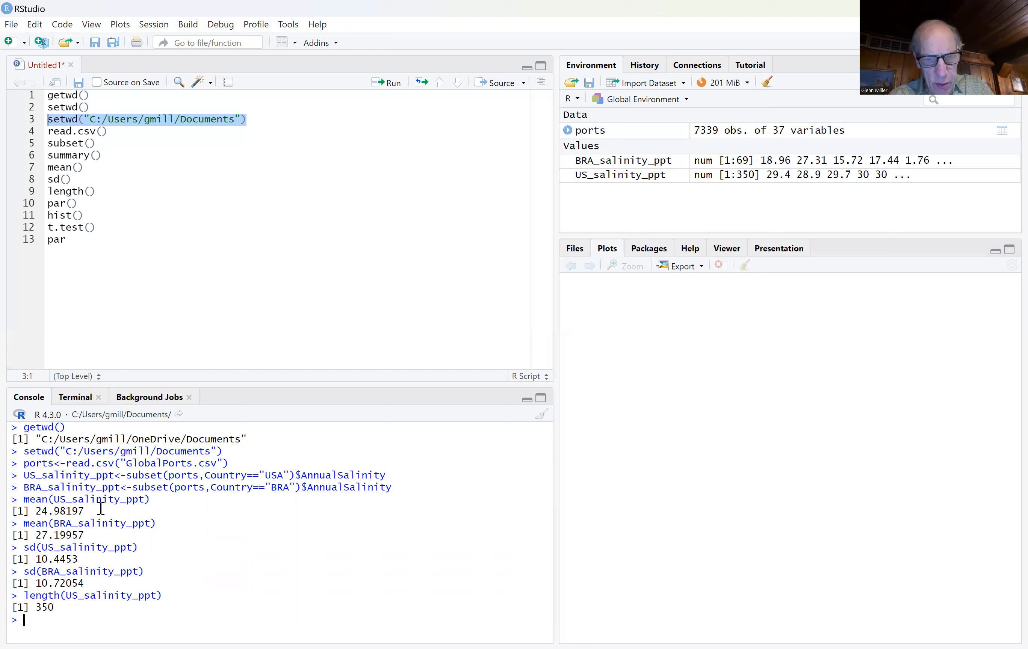
Step: Plot a blue histogram of the US salinity values by running hist(US_salinity_ppt,col='blue') in the console
{"action": "type", "text": "hi"}
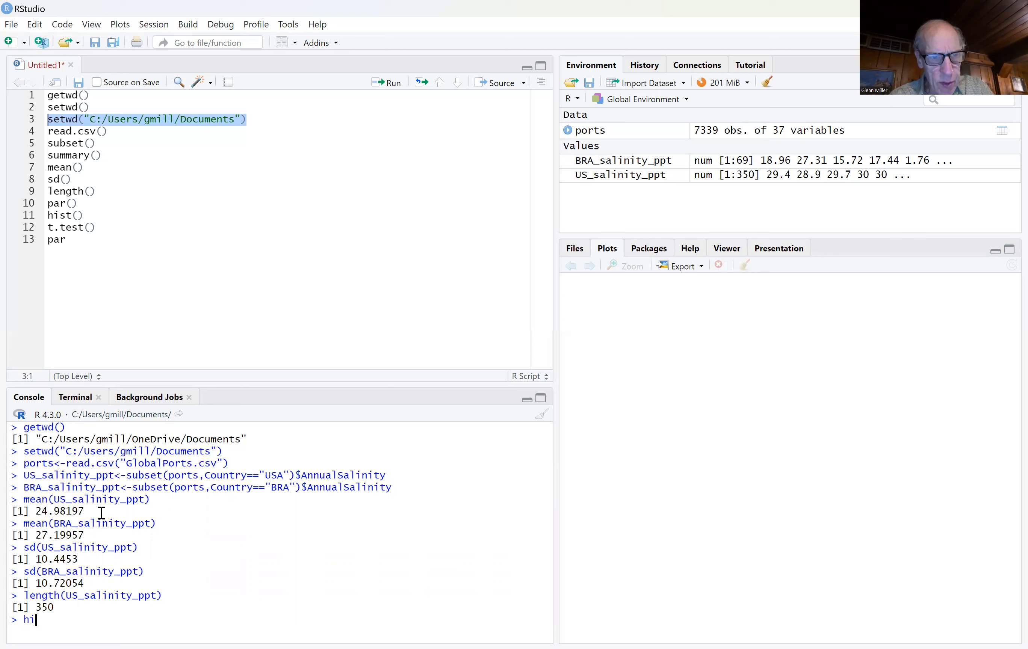
{"action": "type", "text": "st"}
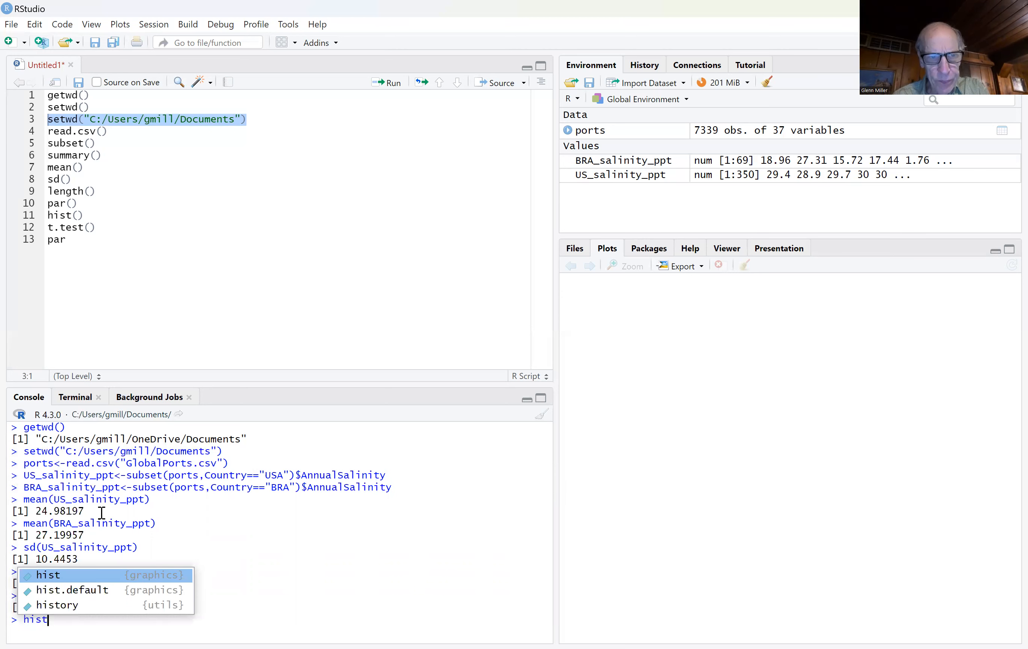
{"action": "type", "text": "("}
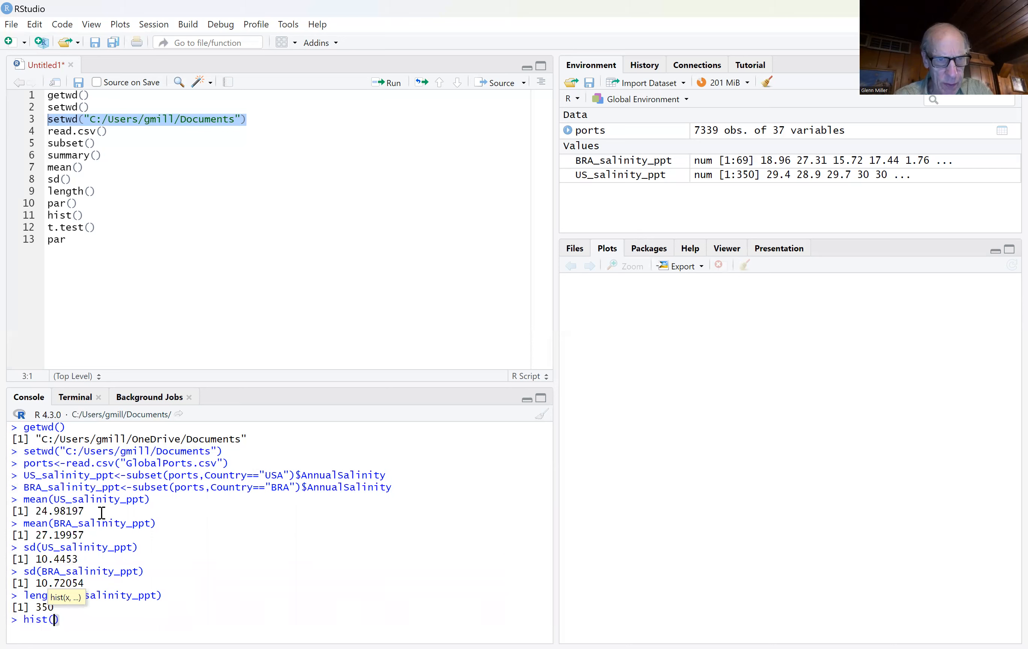
{"action": "type", "text": "US_"}
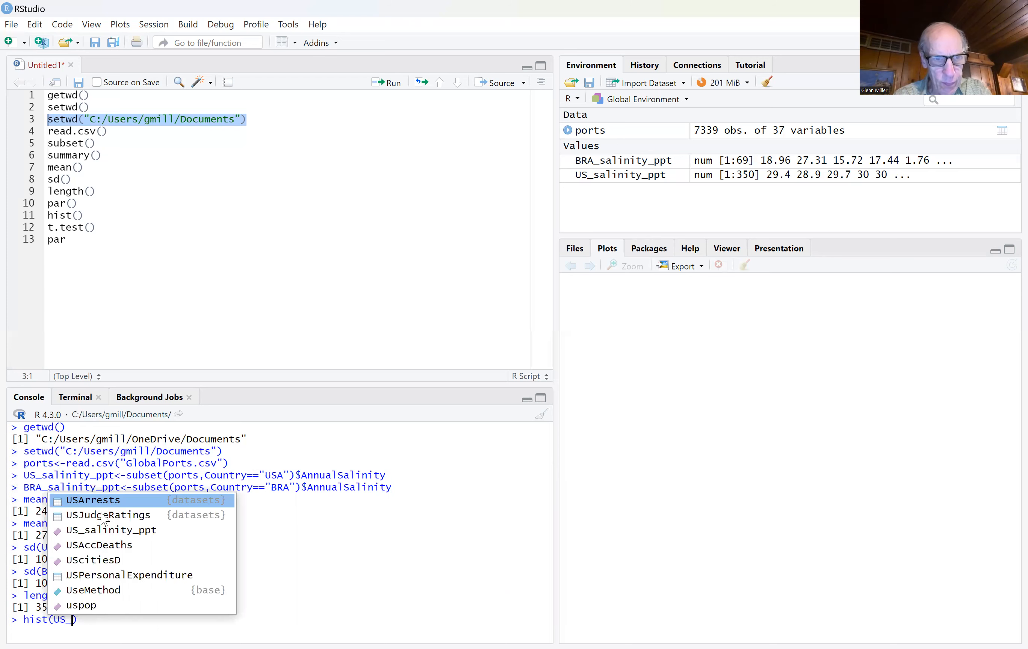
{"action": "left_click", "coordinate": [107, 532]}
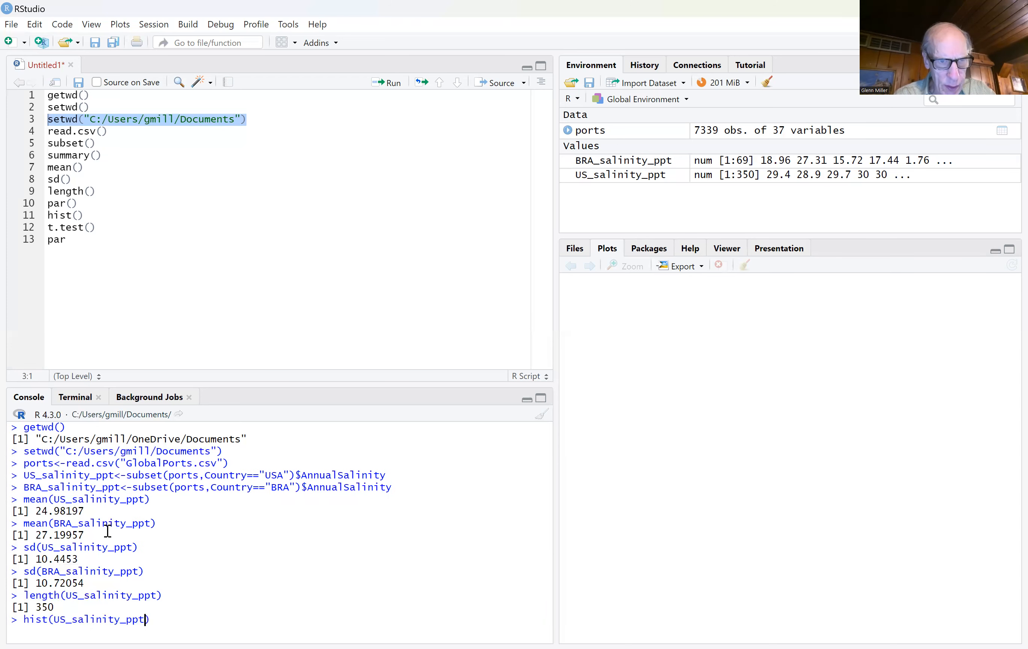
{"action": "type", "text": ","}
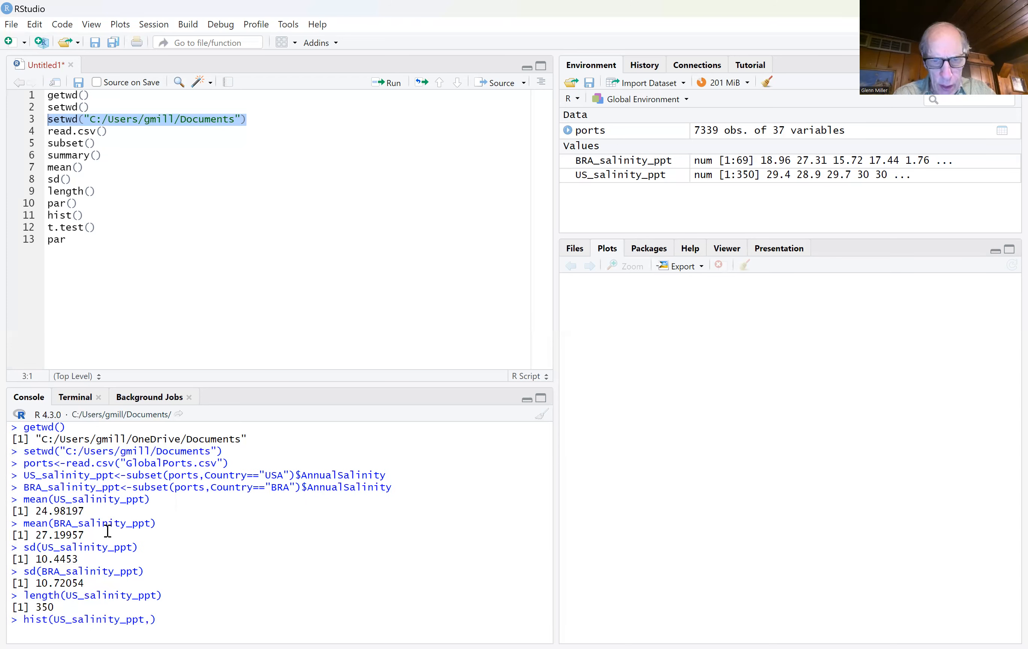
{"action": "type", "text": "col"}
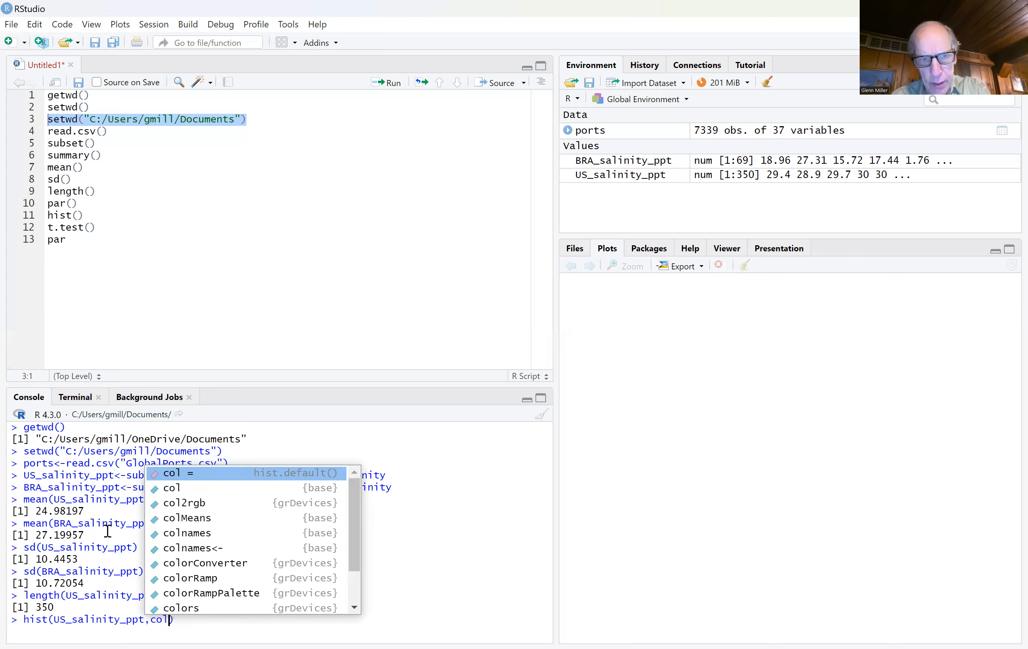
{"action": "type", "text": "='blue"}
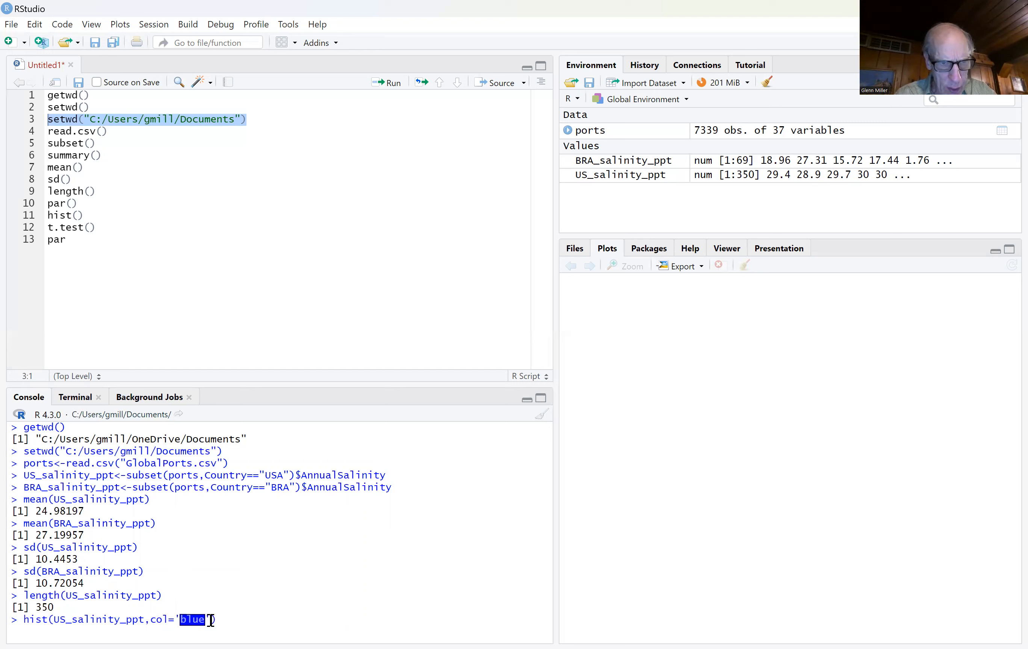
{"action": "key", "text": "Return"}
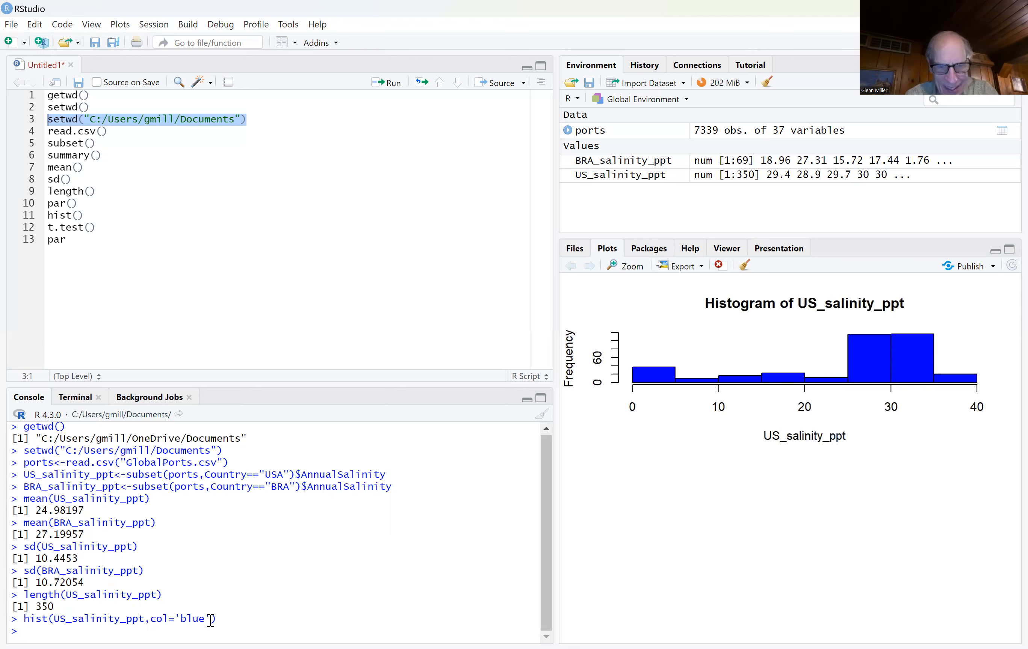
Step: Plot a blue histogram of the Brazilian salinity values by running hist(BRA_salinity_ppt,col='blue') in the console
{"action": "type", "text": "hist"}
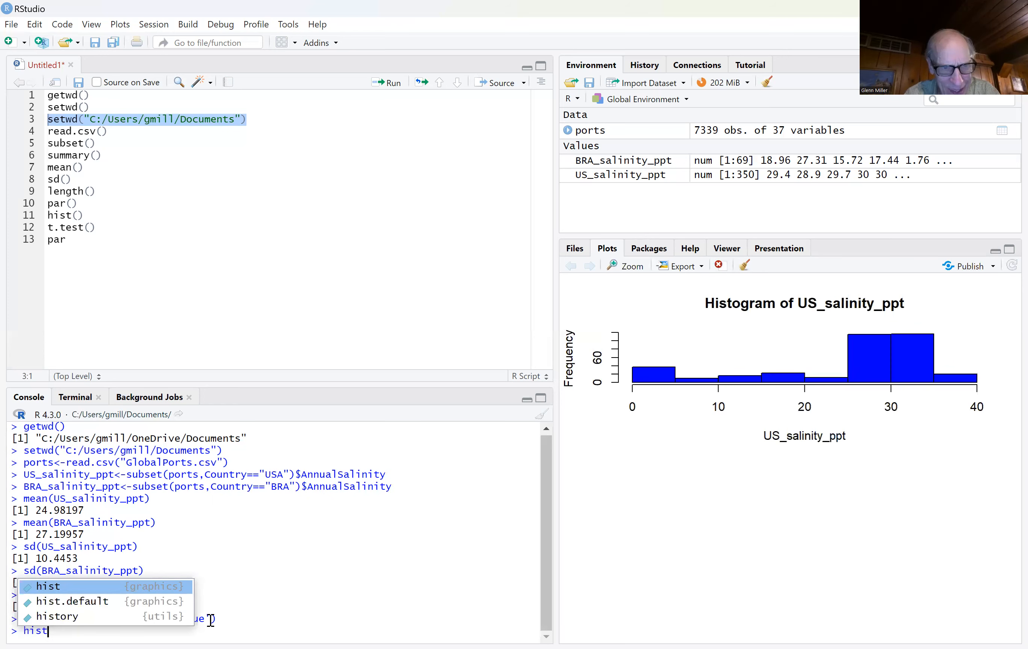
{"action": "type", "text": "(BRA"}
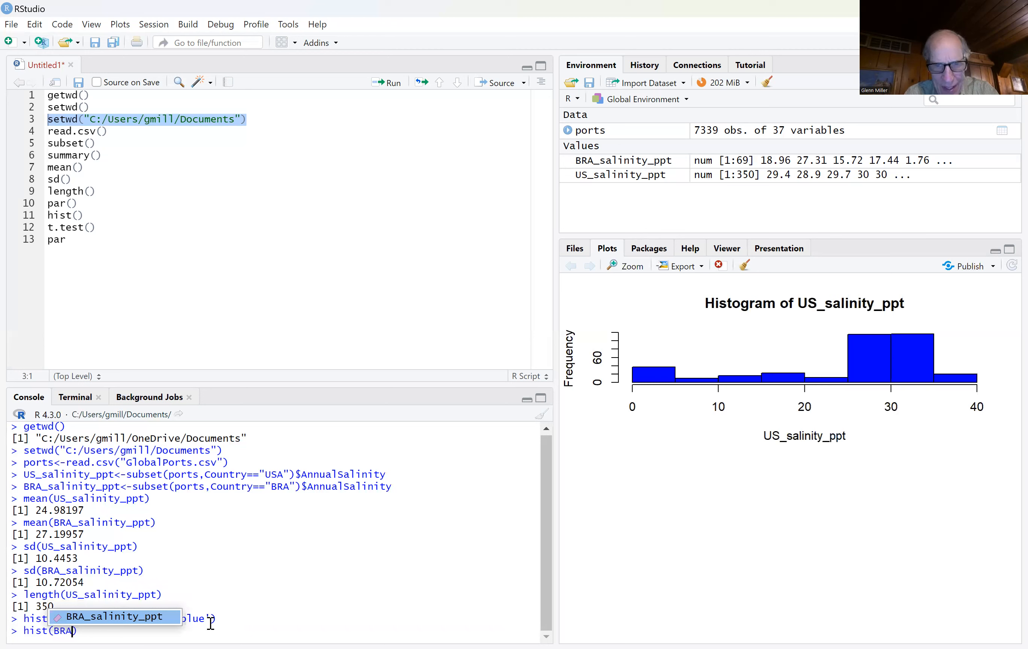
{"action": "left_click", "coordinate": [161, 619]}
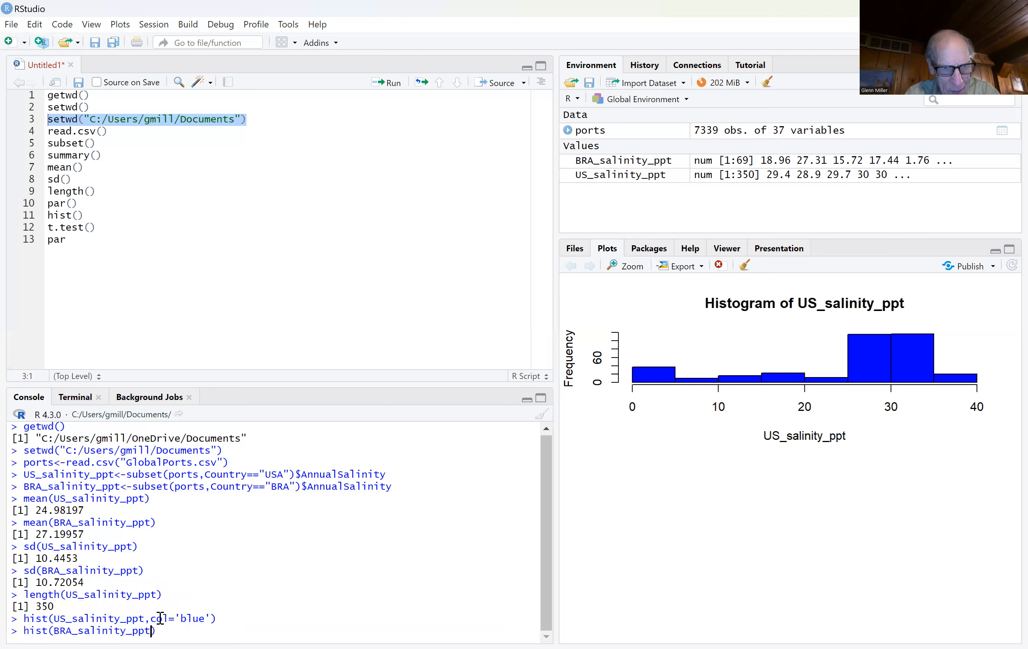
{"action": "type", "text": ","}
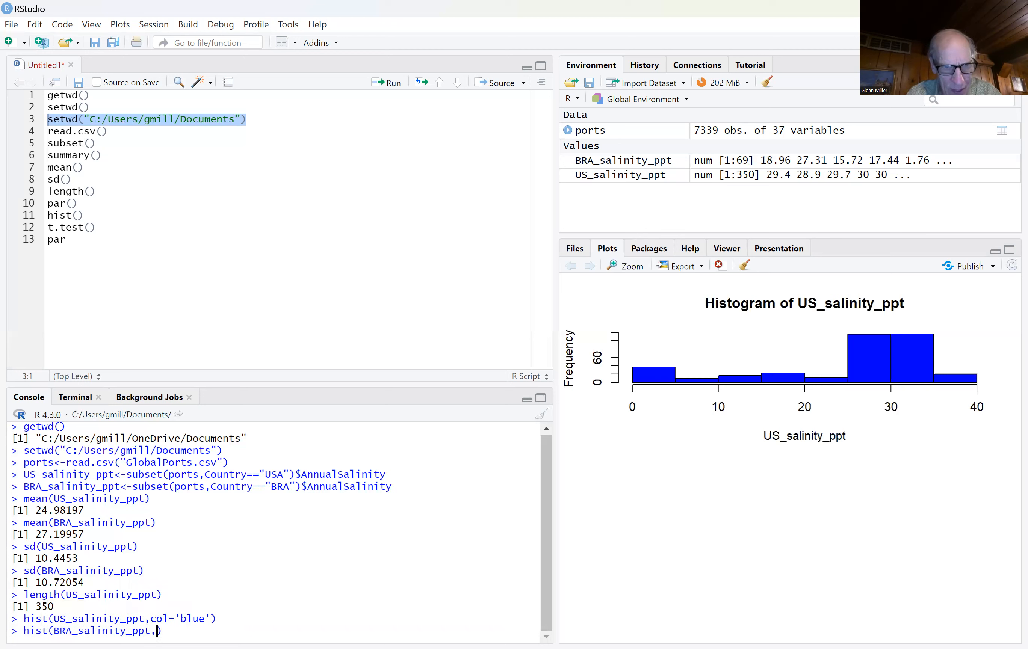
{"action": "type", "text": "col"}
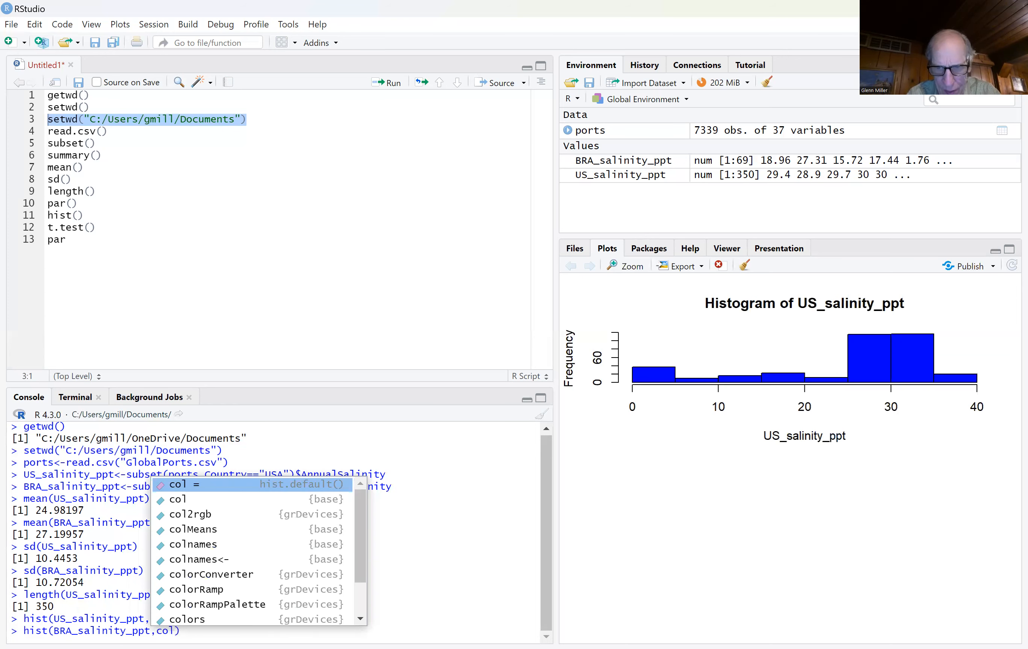
{"action": "type", "text": "="}
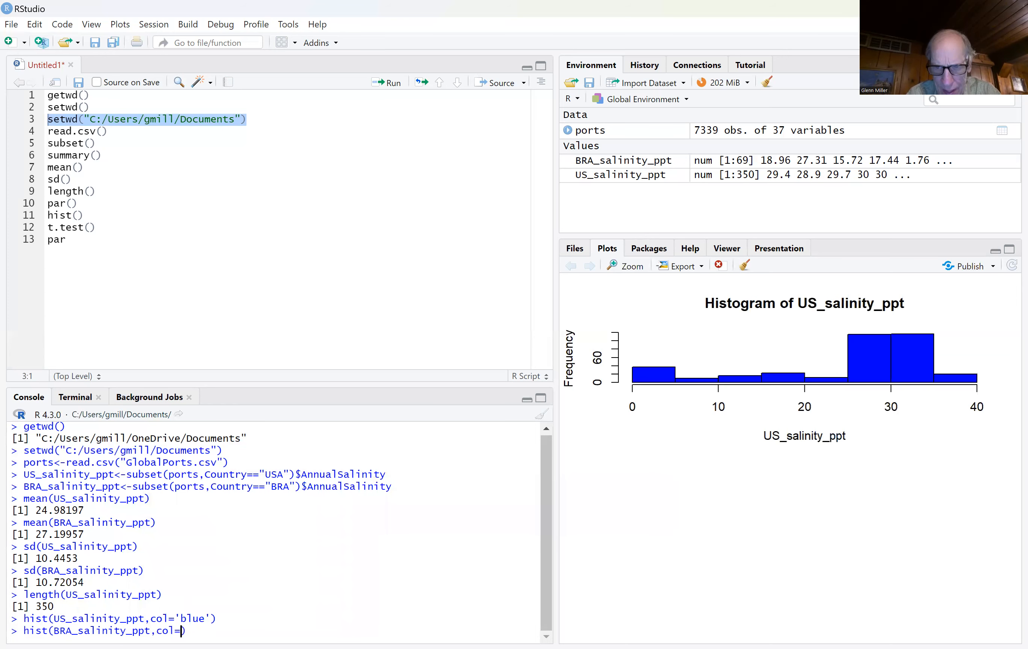
{"action": "type", "text": "'blue"}
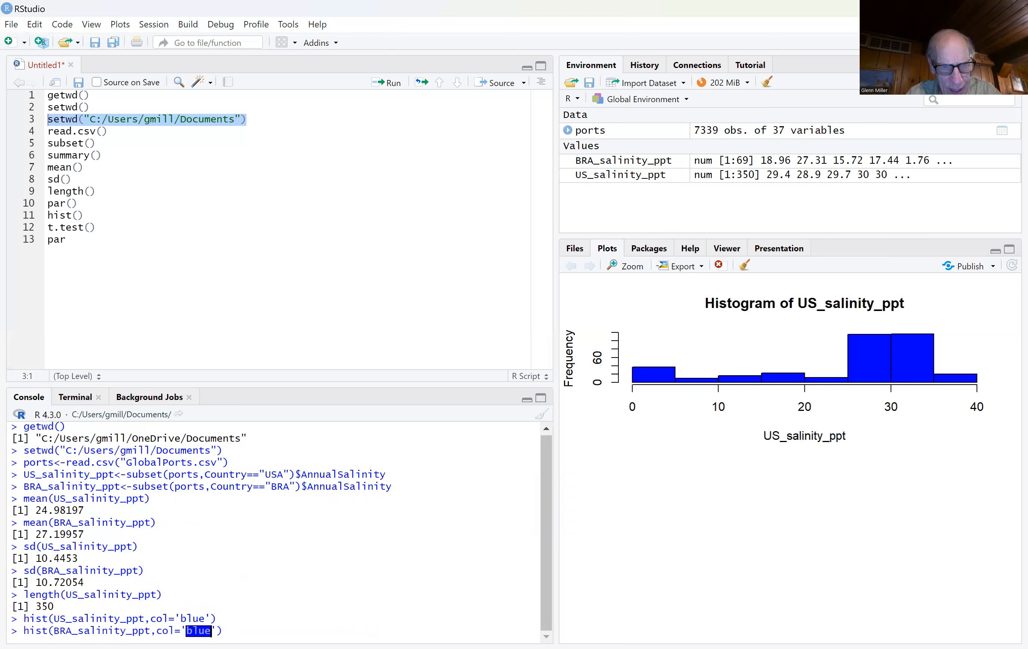
{"action": "key", "text": "Return"}
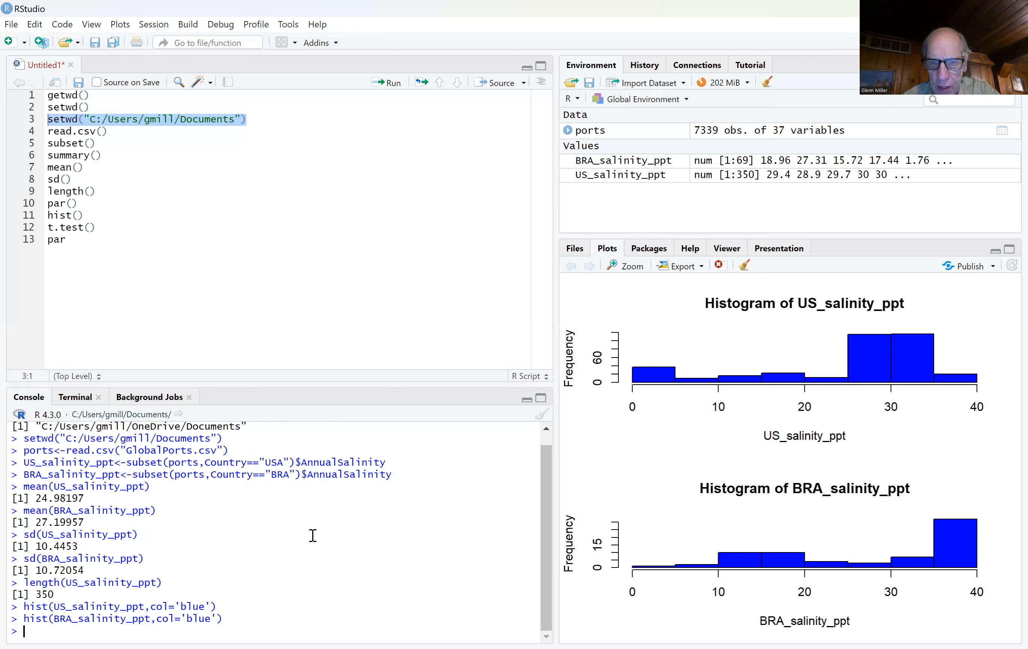
Step: Arrange plots in two rows and one column by running par(mfrow=c(2,1)) in the console
{"action": "type", "text": "par("}
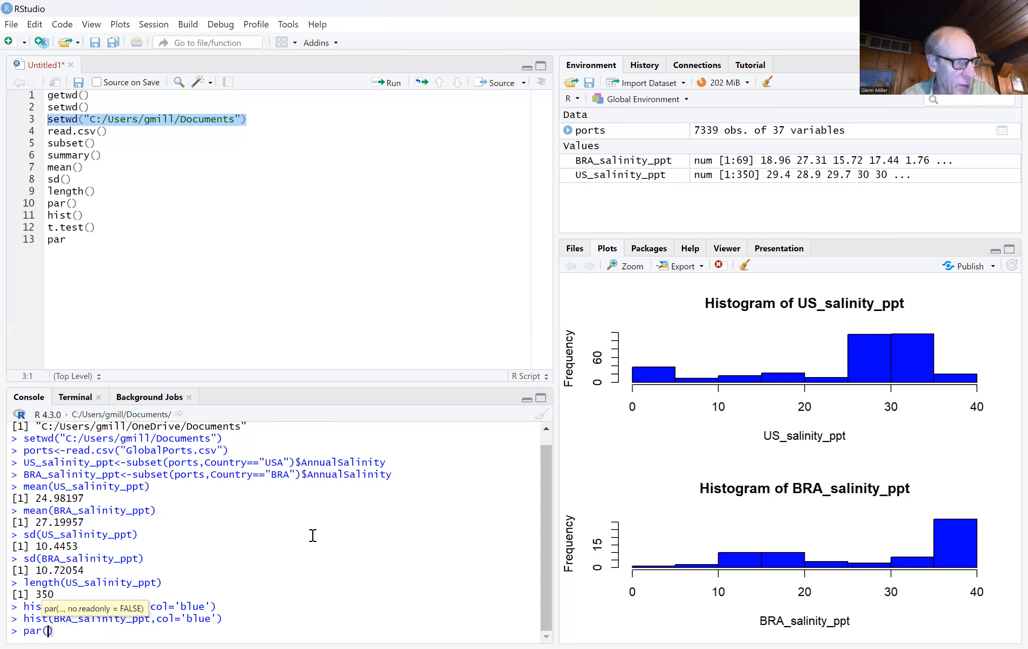
{"action": "type", "text": "mfr"}
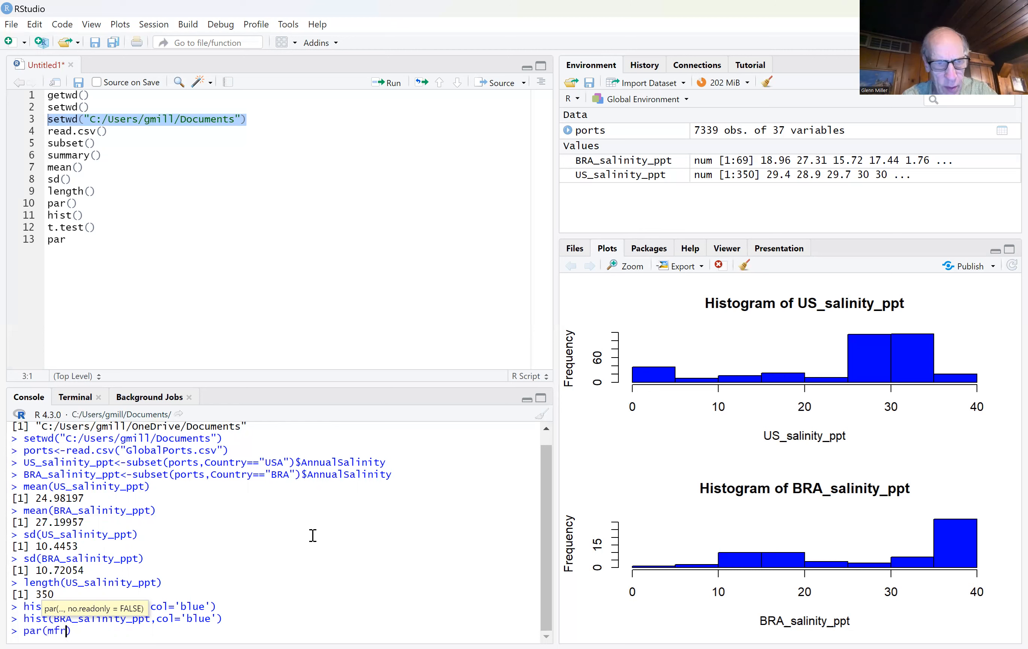
{"action": "type", "text": "o"}
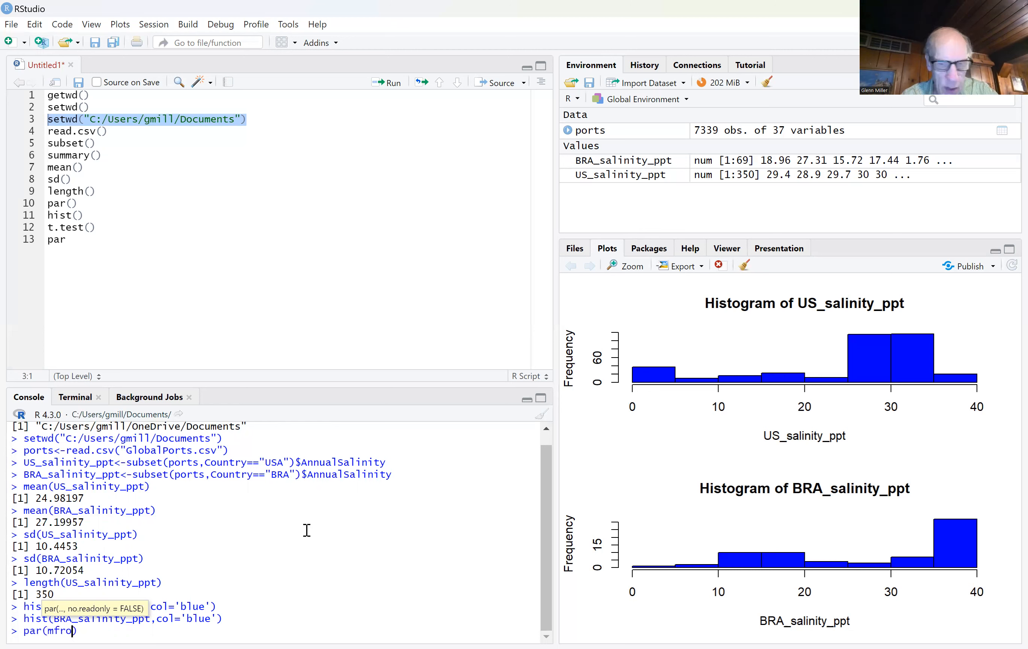
{"action": "type", "text": "w"}
{"action": "type", "text": "=c("}
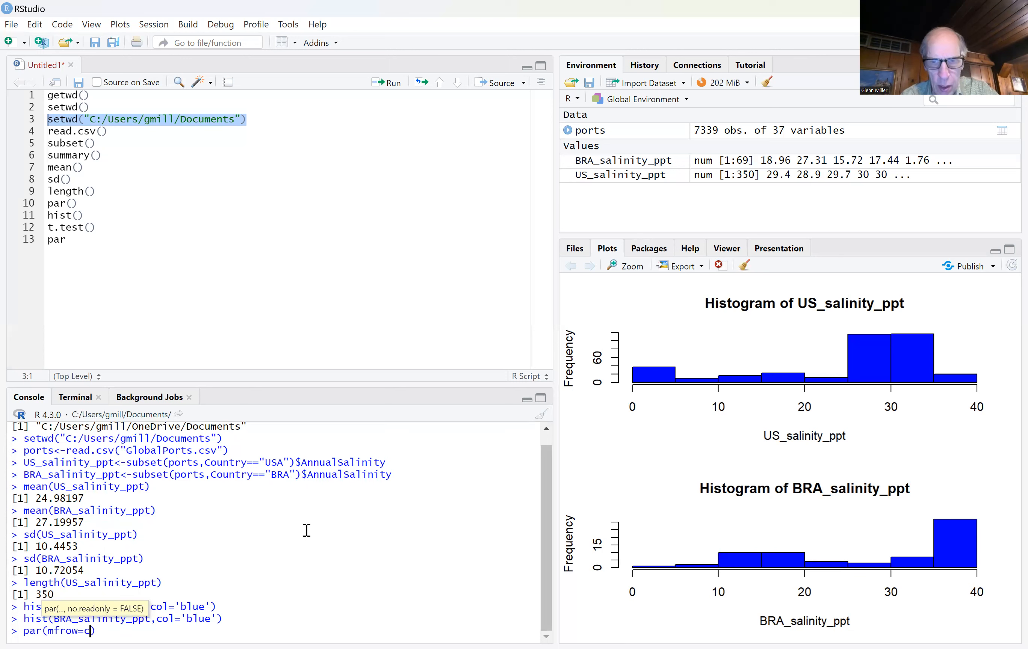
{"action": "type", "text": "2,1)"}
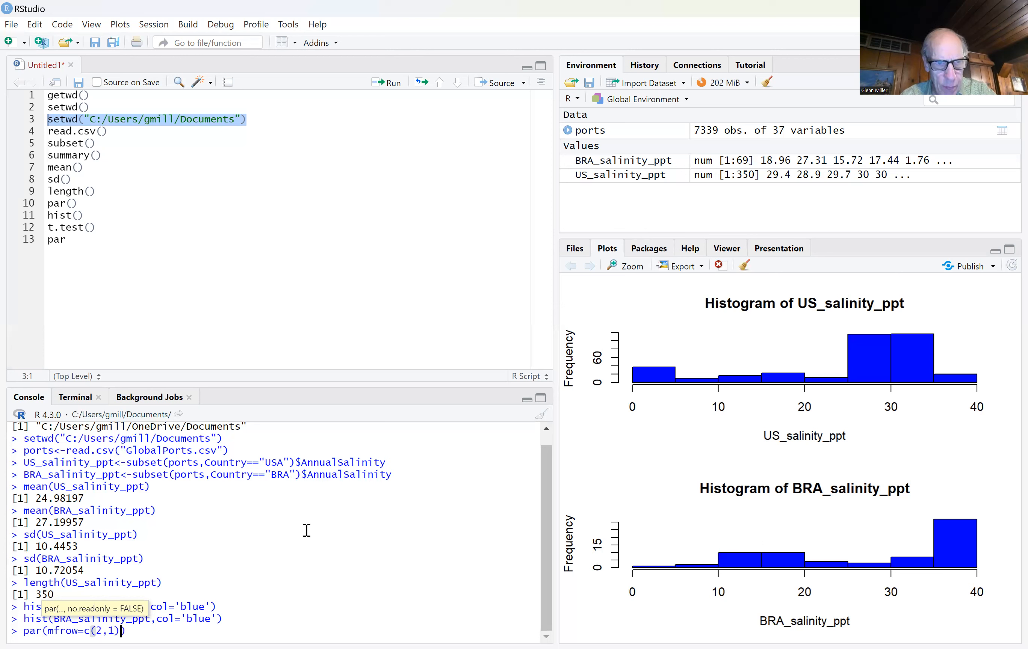
{"action": "type", "text": ")"}
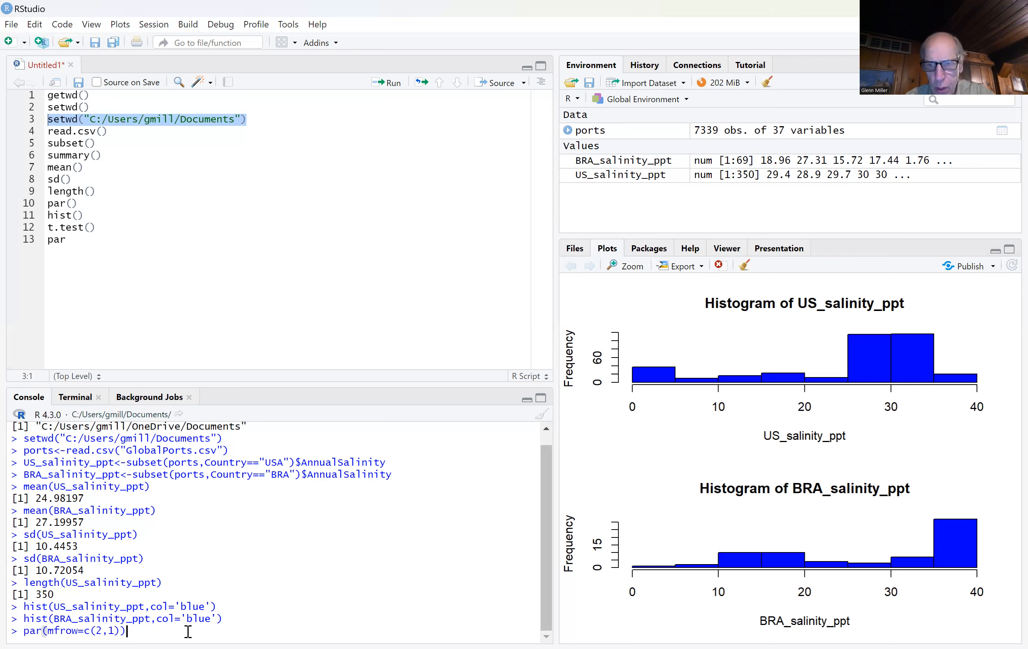
{"action": "key", "text": "Return"}
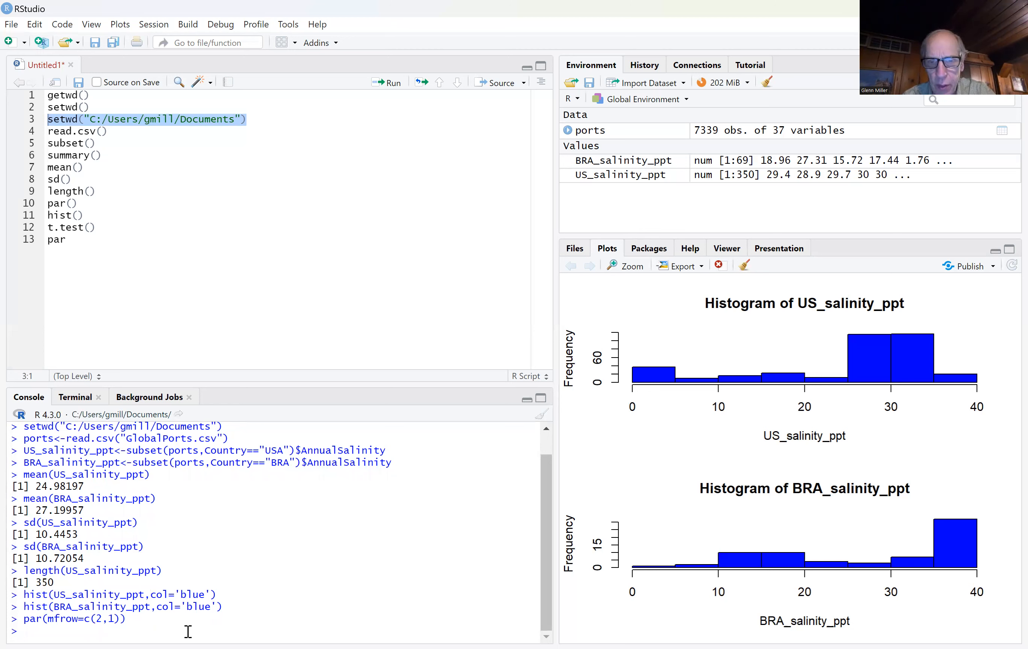
Step: Enter a t.test() call in the console with US_salinity_ppt and BRA_salinity_ppt as the two samples
{"action": "type", "text": "t.test("}
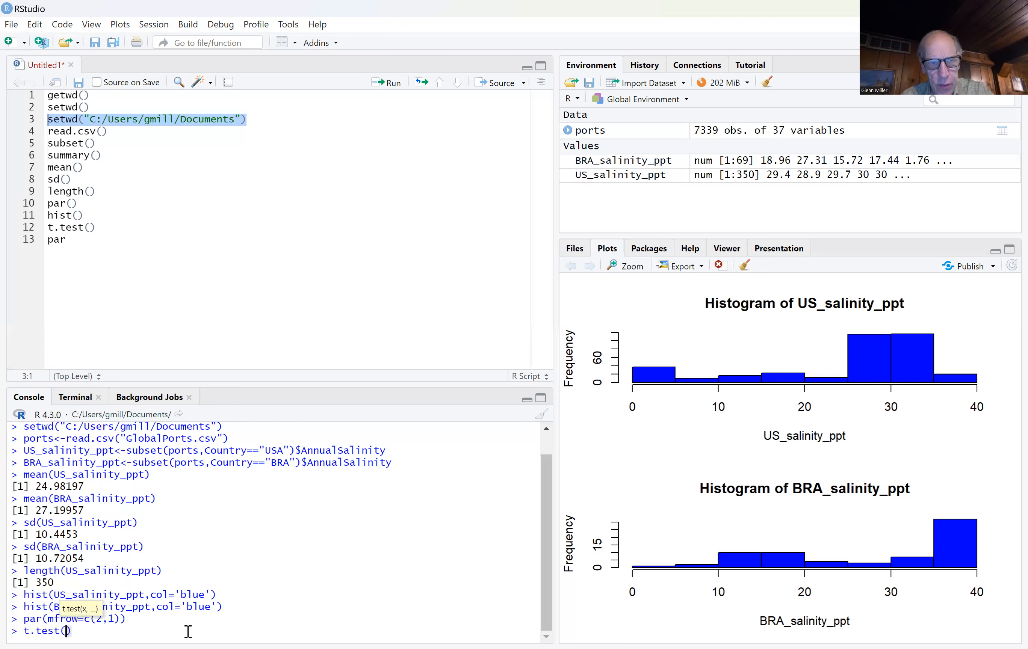
{"action": "type", "text": "US"}
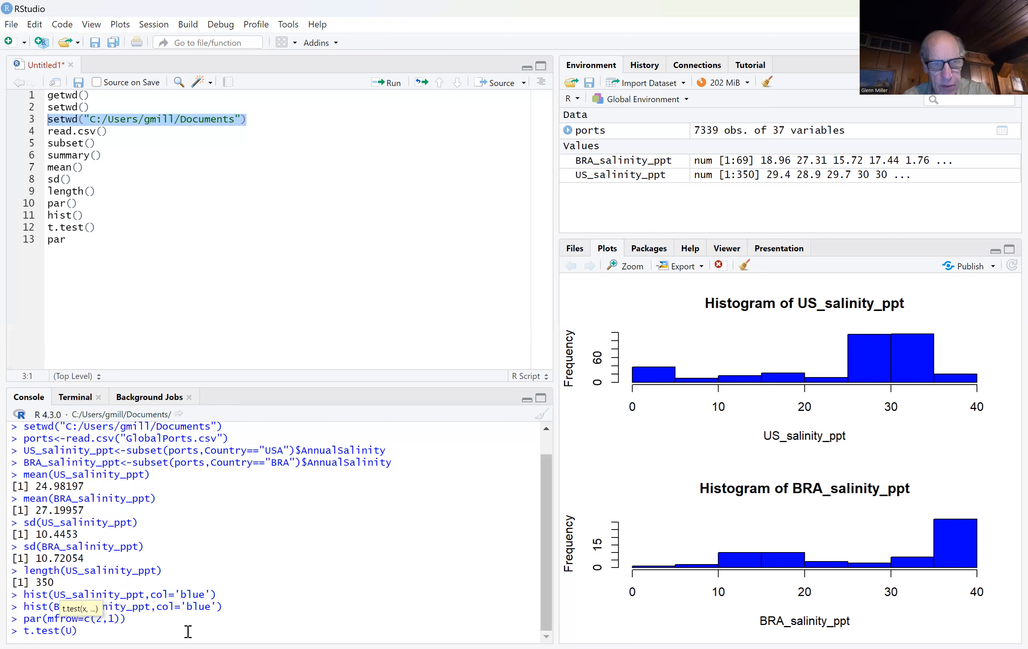
{"action": "type", "text": "_"}
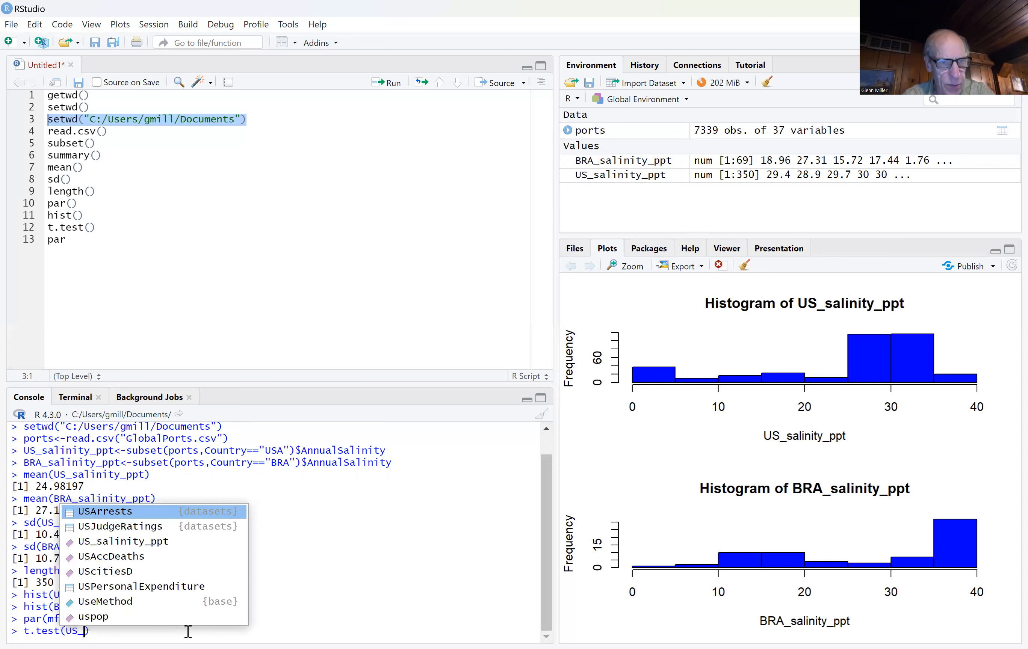
{"action": "double_click", "coordinate": [161, 540]}
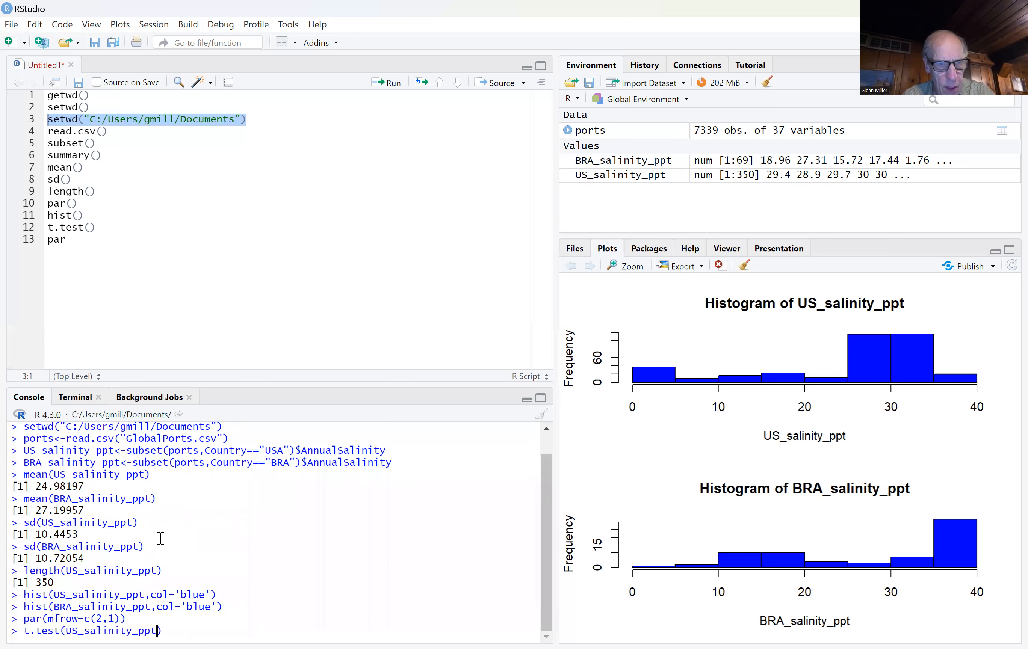
{"action": "type", "text": ","}
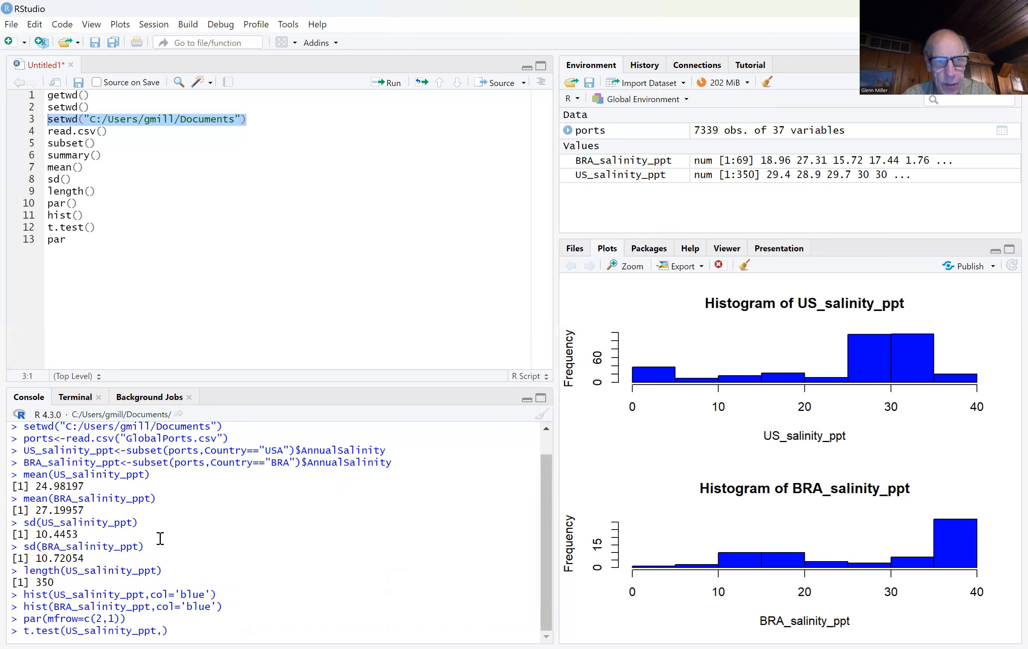
{"action": "type", "text": "B"}
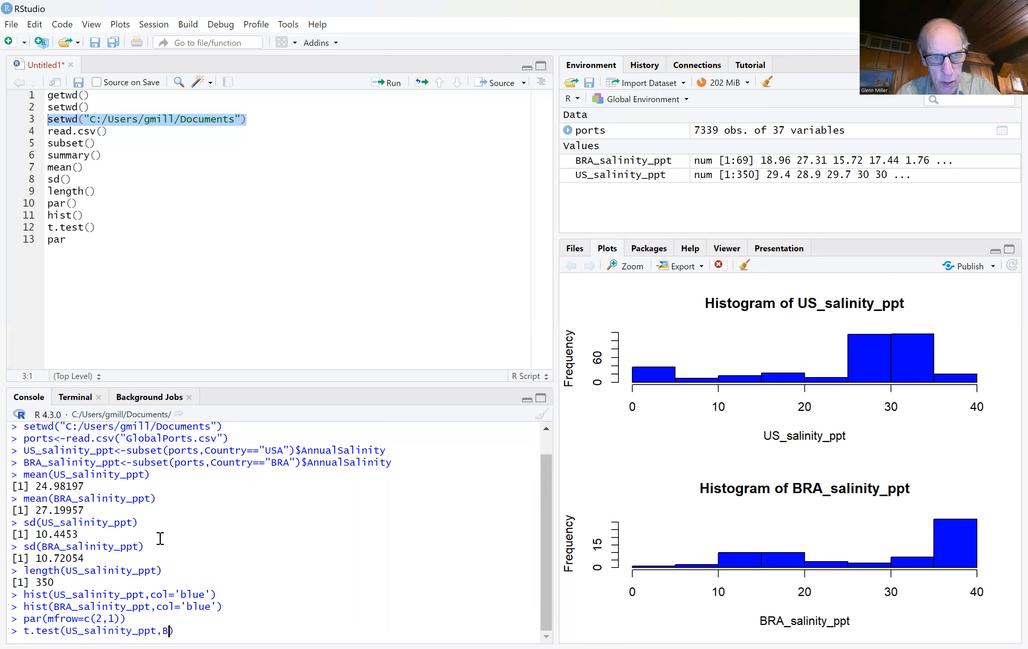
{"action": "type", "text": "R"}
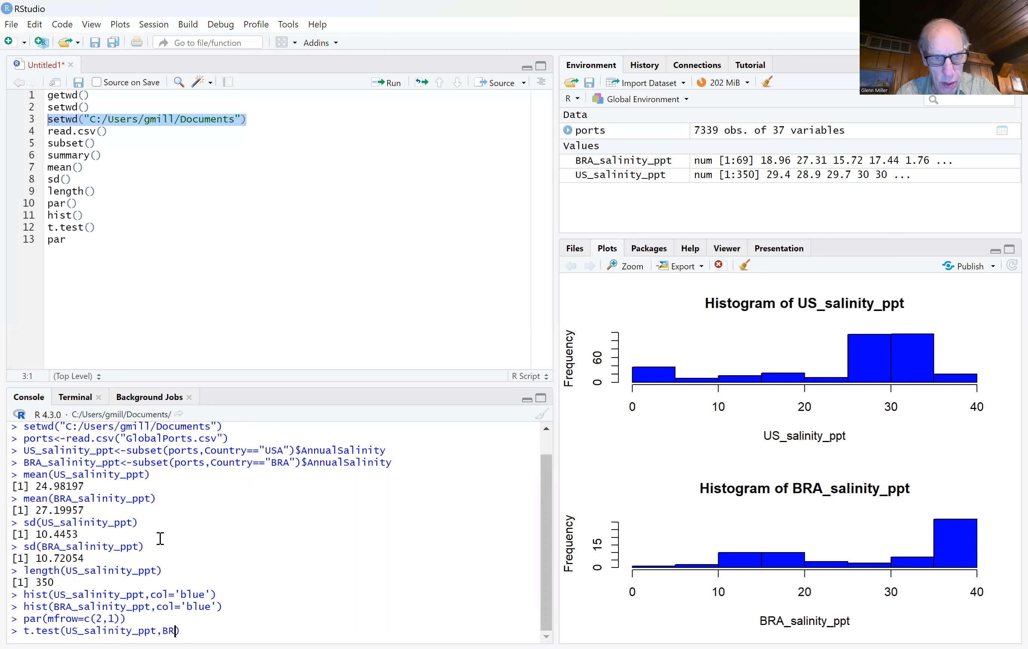
{"action": "type", "text": "A"}
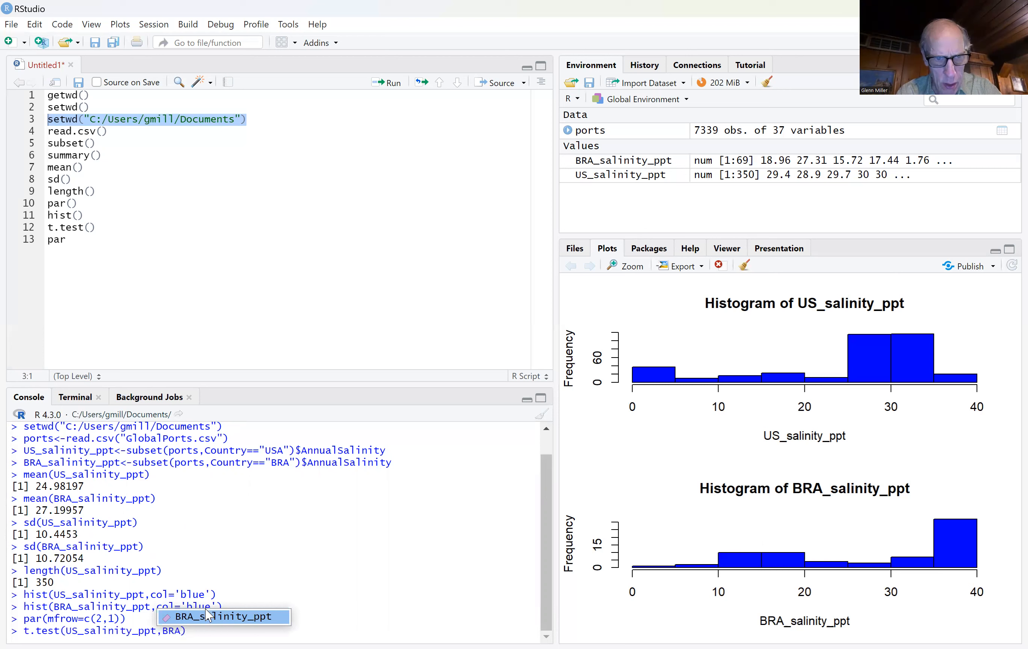
{"action": "left_click", "coordinate": [208, 619]}
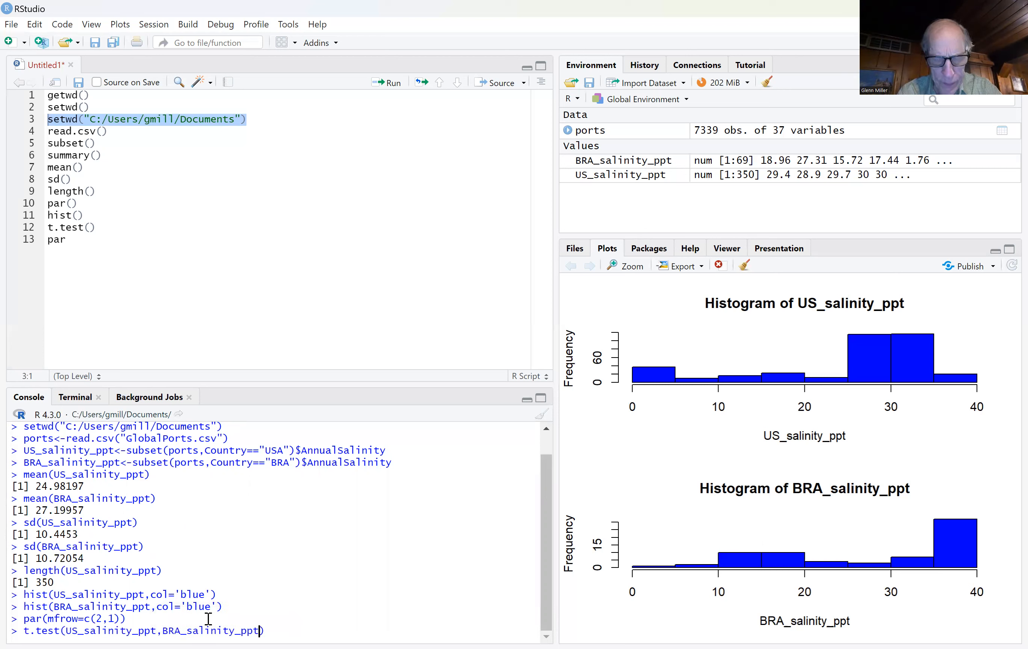
Step: Add alternative = "less" and conf.level=.99 to the t.test call and run it
{"action": "type", "text": ","}
{"action": "type", "text": "alternative"}
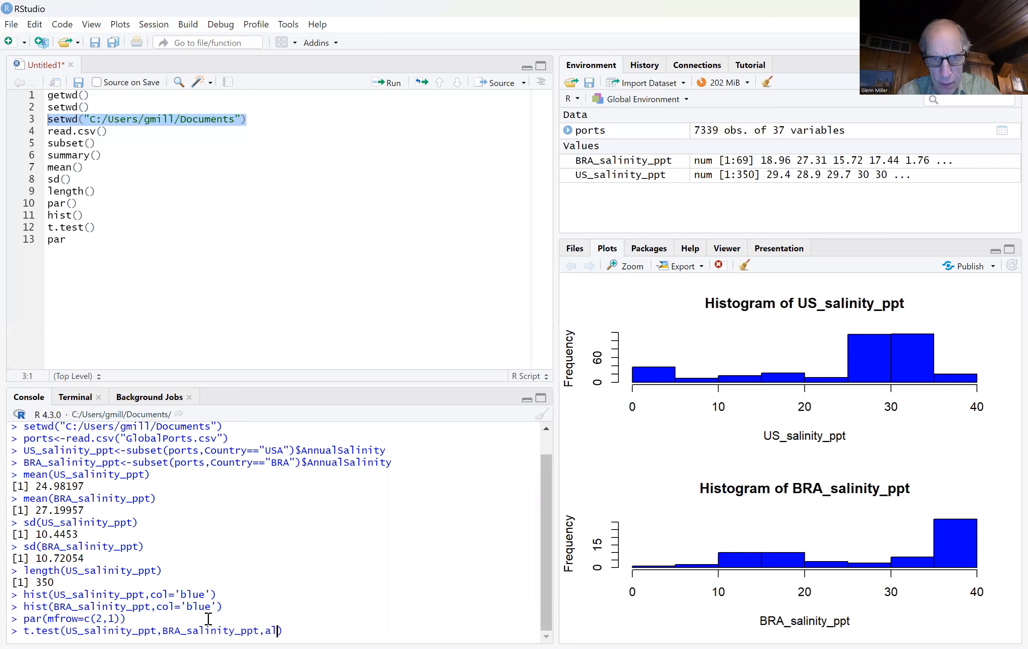
{"action": "key", "text": "Tab"}
{"action": "type", "text": "\""}
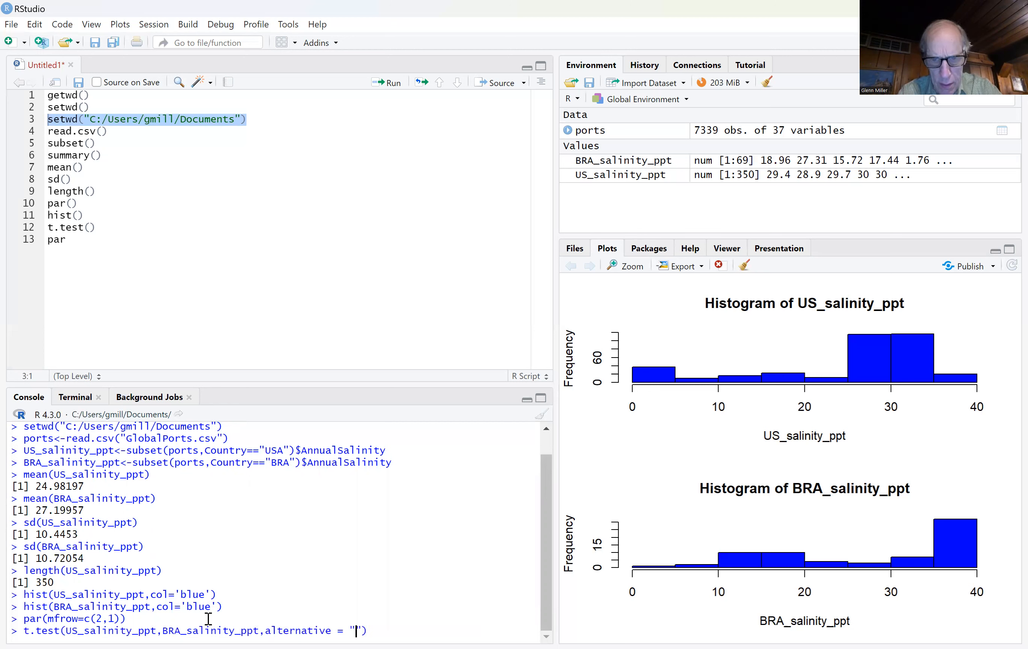
{"action": "type", "text": "less"}
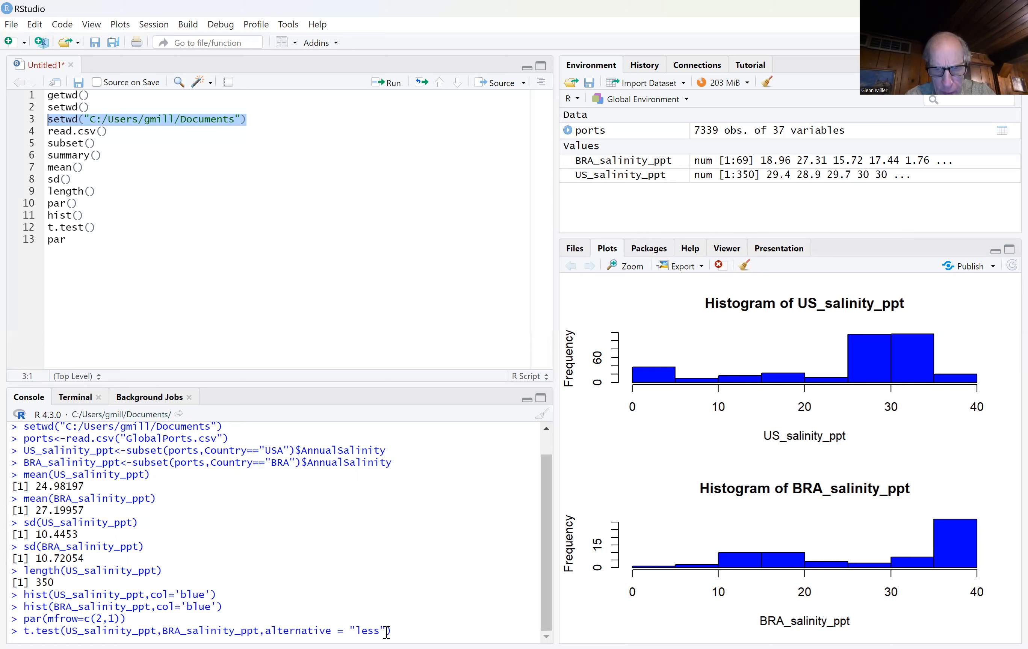
{"action": "type", "text": ",conf"}
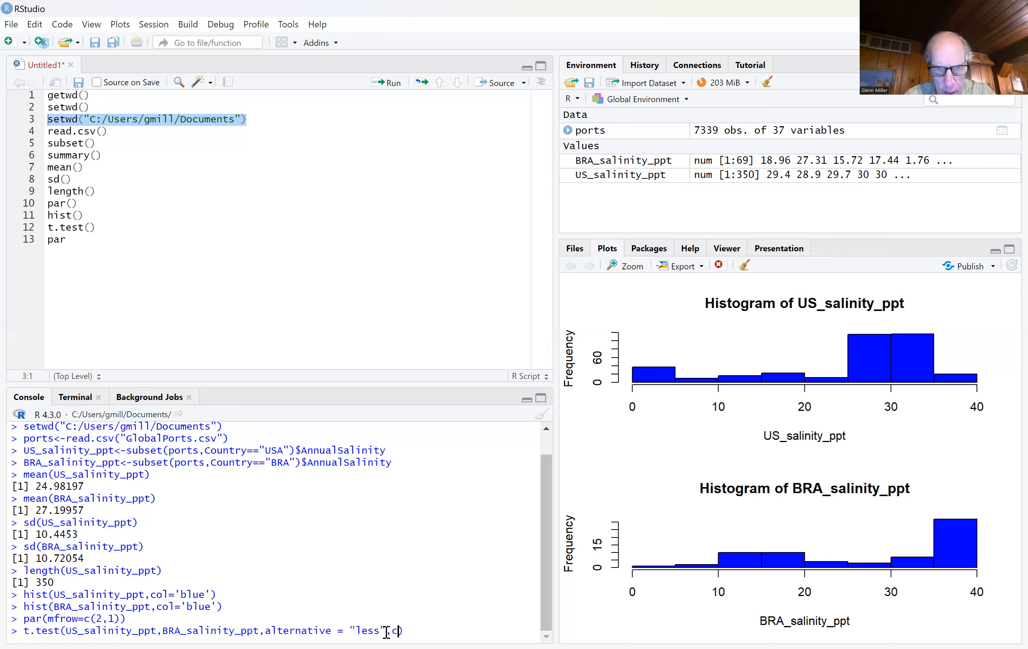
{"action": "type", "text": ".l"}
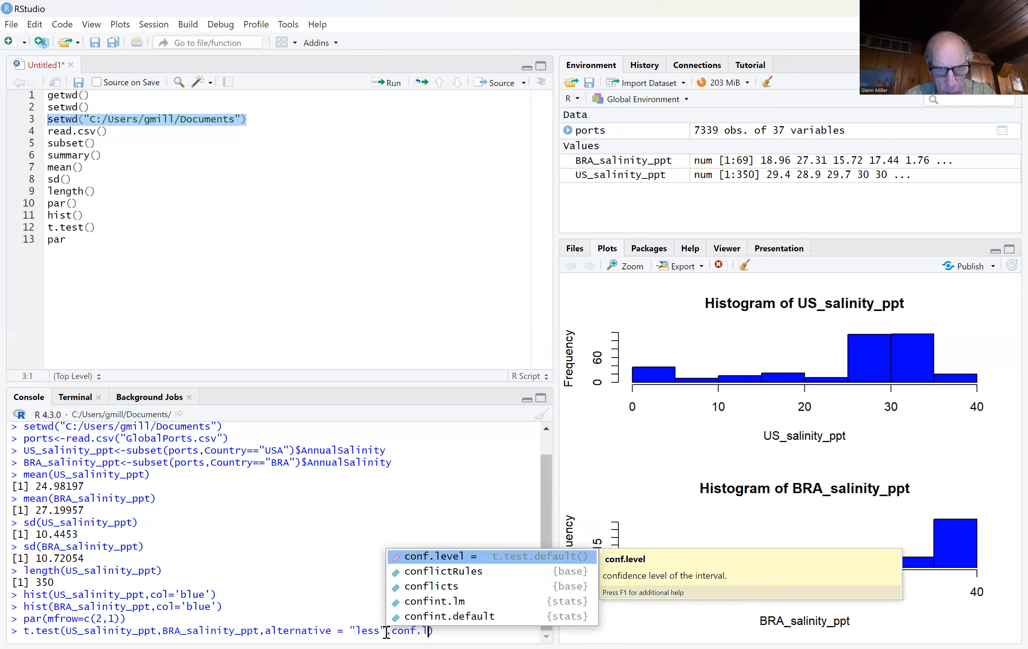
{"action": "type", "text": "evel"}
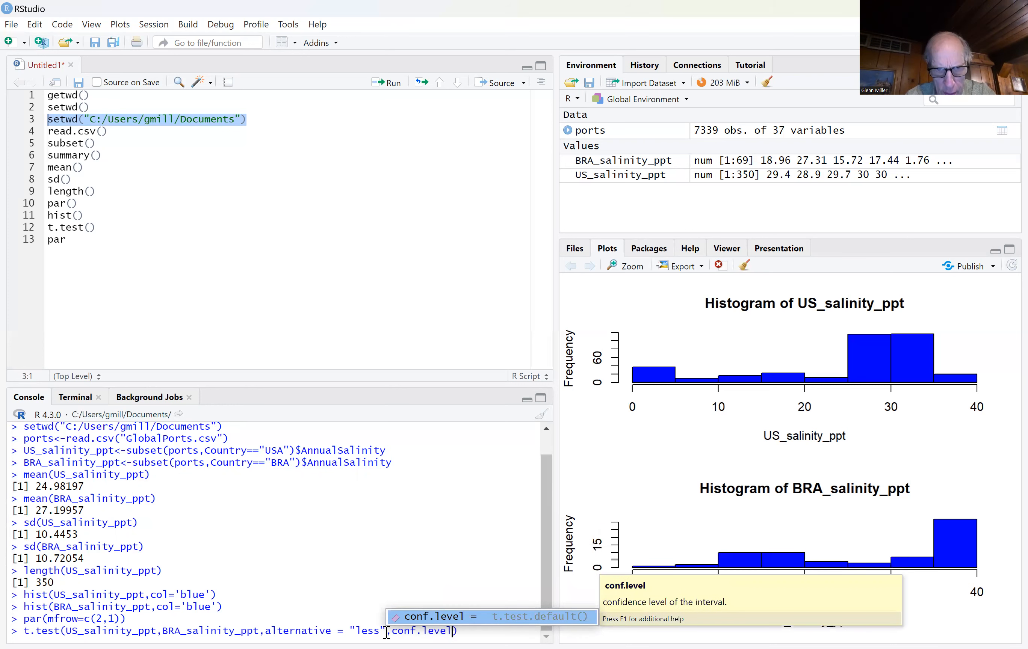
{"action": "type", "text": "="}
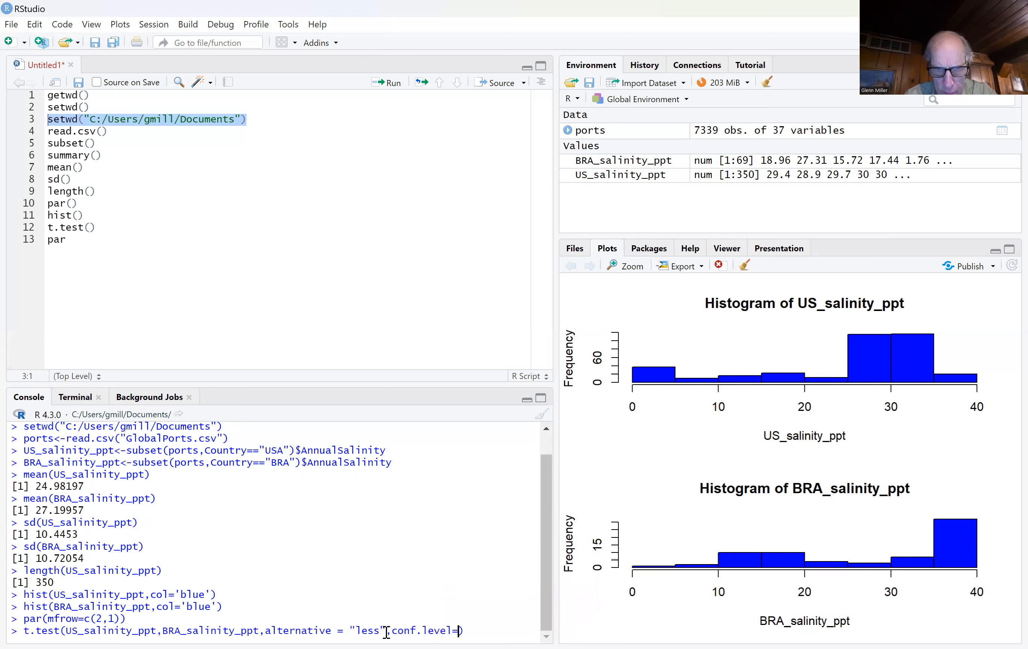
{"action": "type", "text": ".99"}
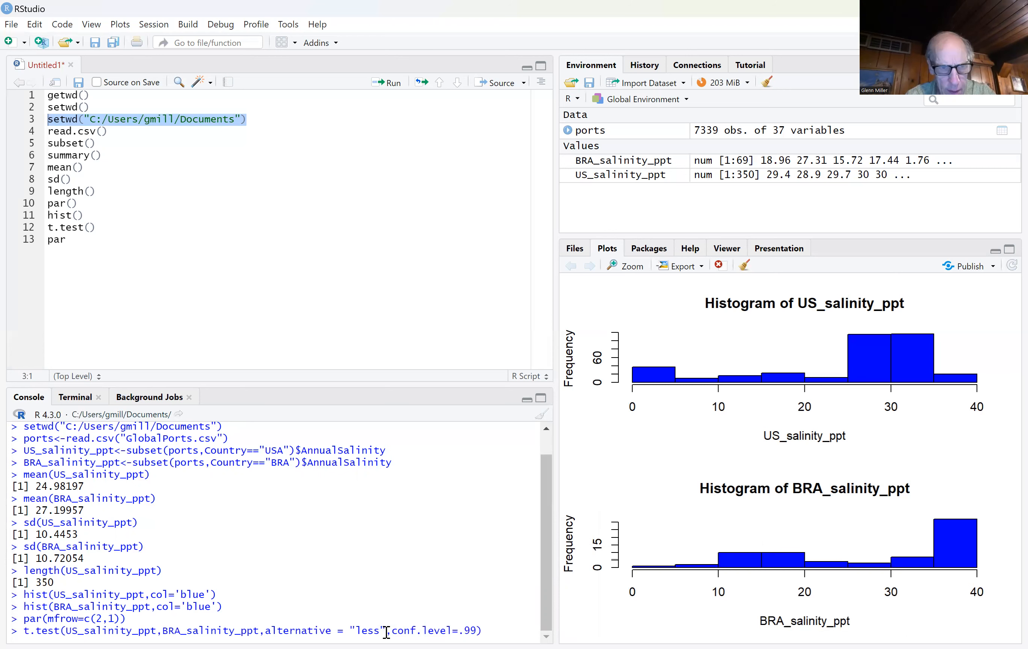
{"action": "key", "text": "Return"}
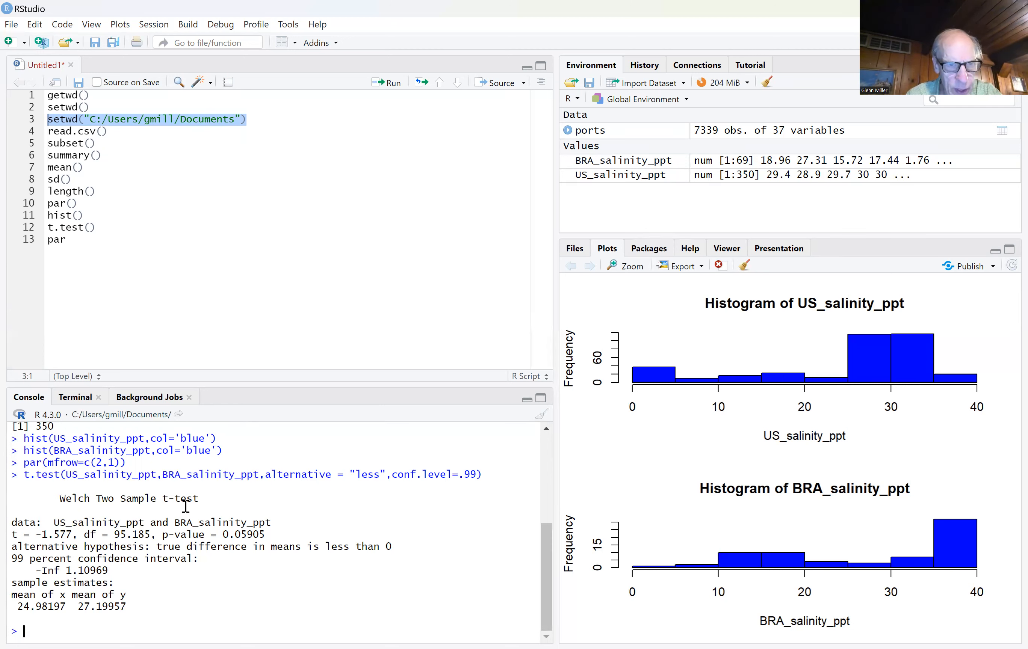
Step: Rerun the blue BRA_salinity_ppt histogram with main="Salinity of Ocean Water at Ports in Brazil" added as its title
{"action": "key", "text": "Up"}
{"action": "key", "text": "Up"}
{"action": "key", "text": "Up"}
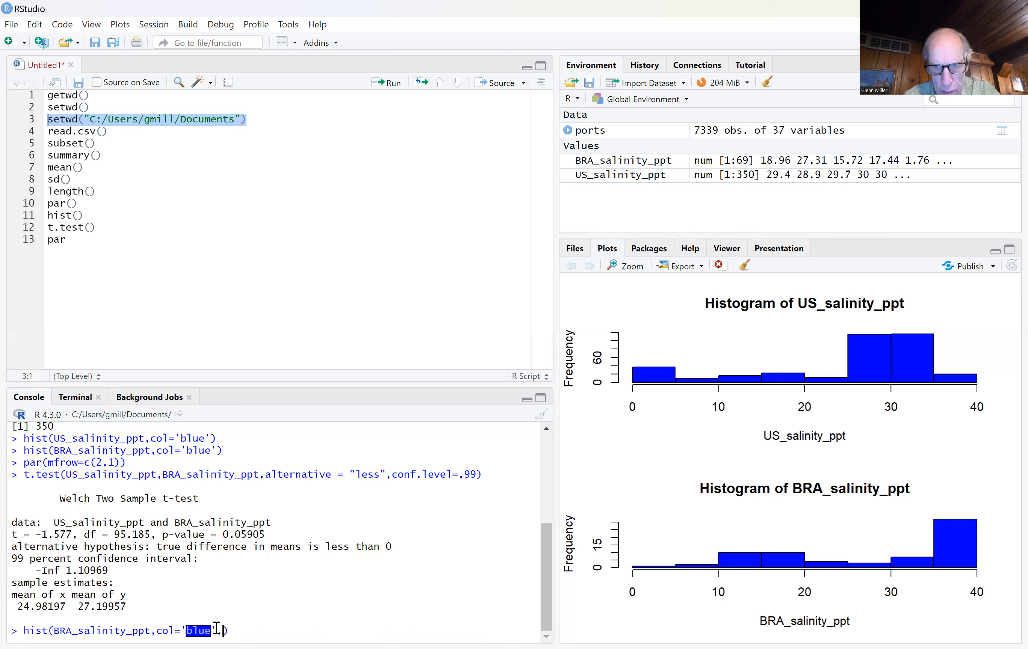
{"action": "type", "text": ",main=\""}
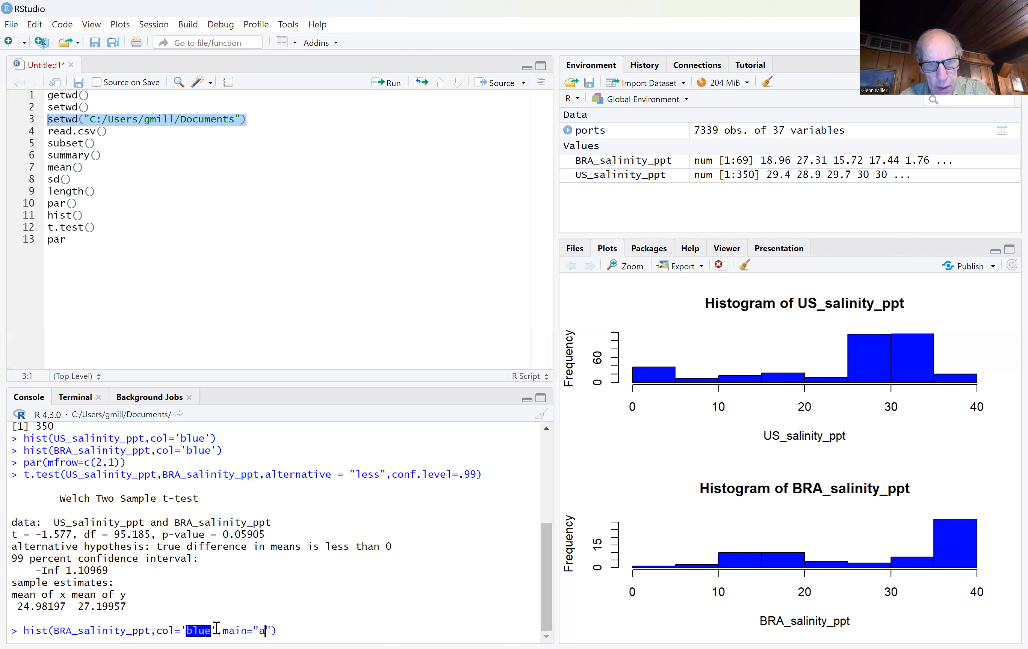
{"action": "type", "text": "Salinity"}
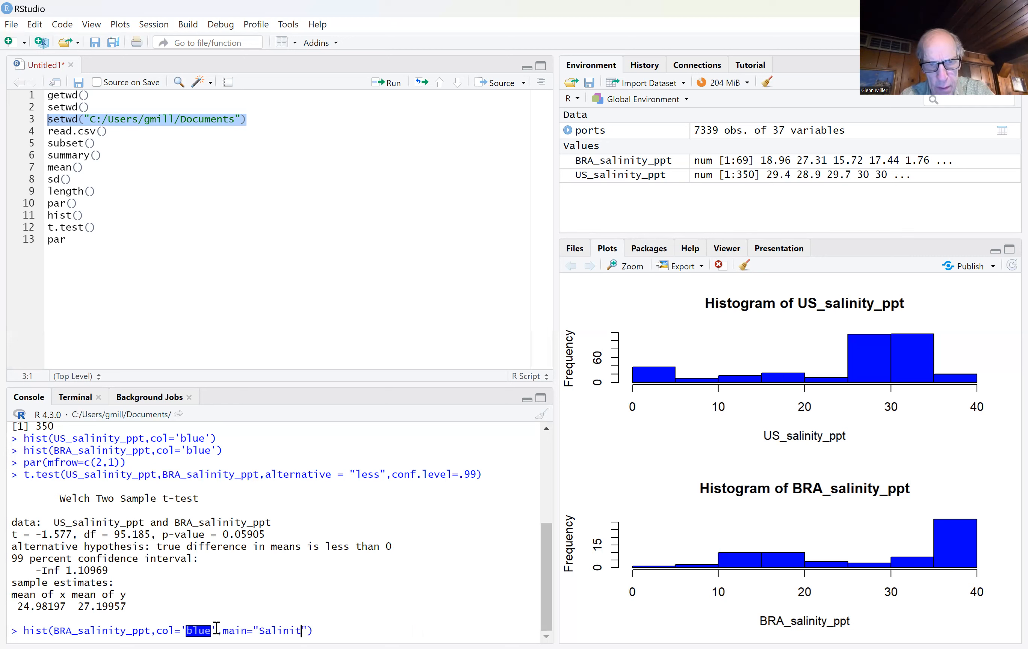
{"action": "type", "text": "Ocea"}
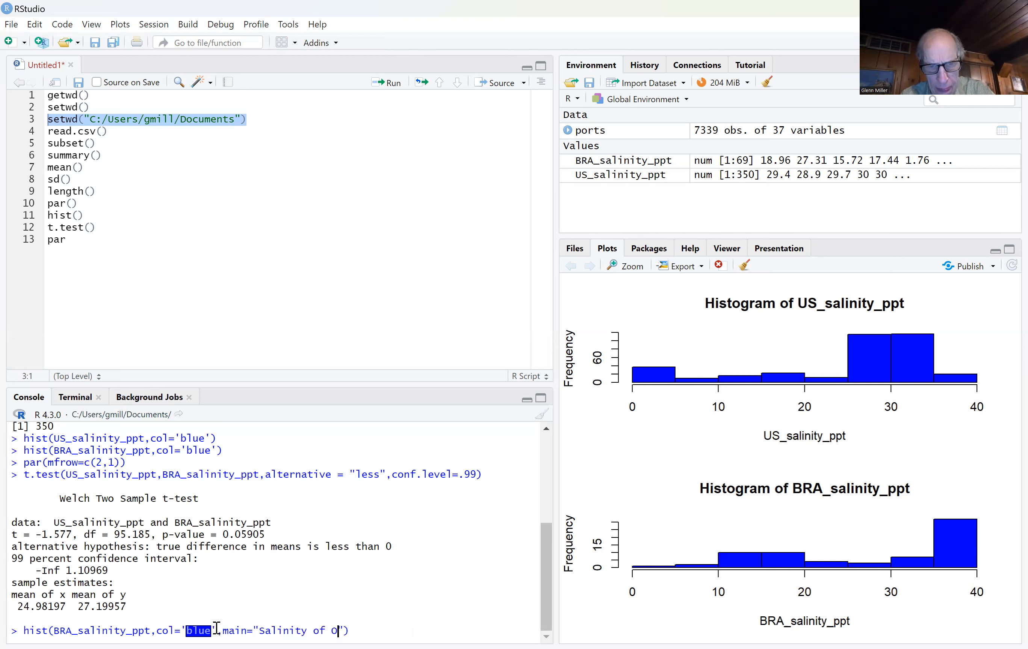
{"action": "type", "text": "n Water "}
{"action": "type", "text": "at "}
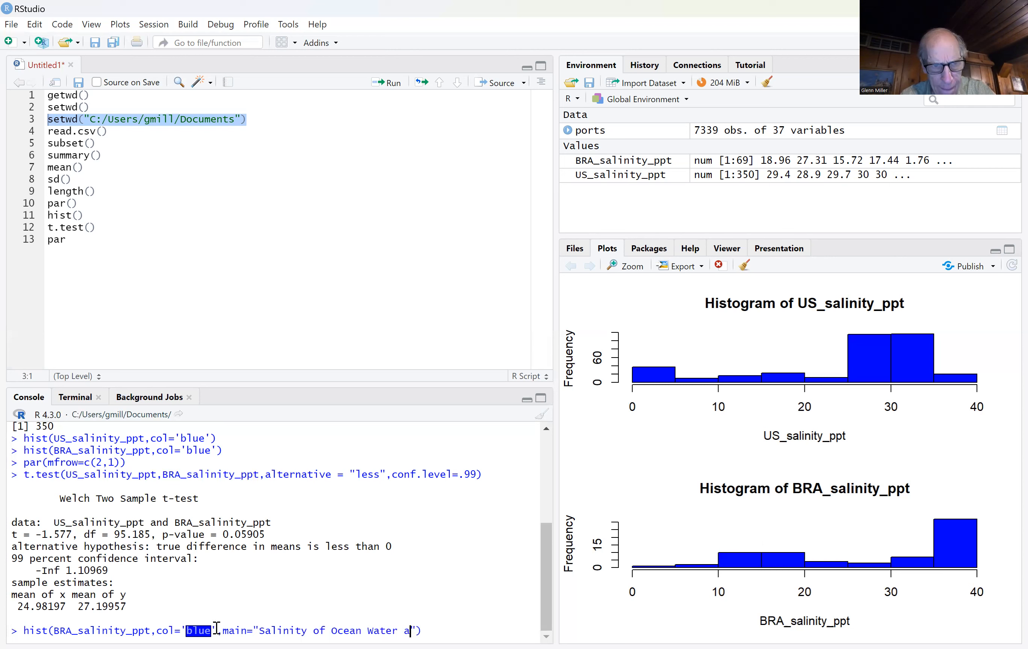
{"action": "type", "text": "Ports in"}
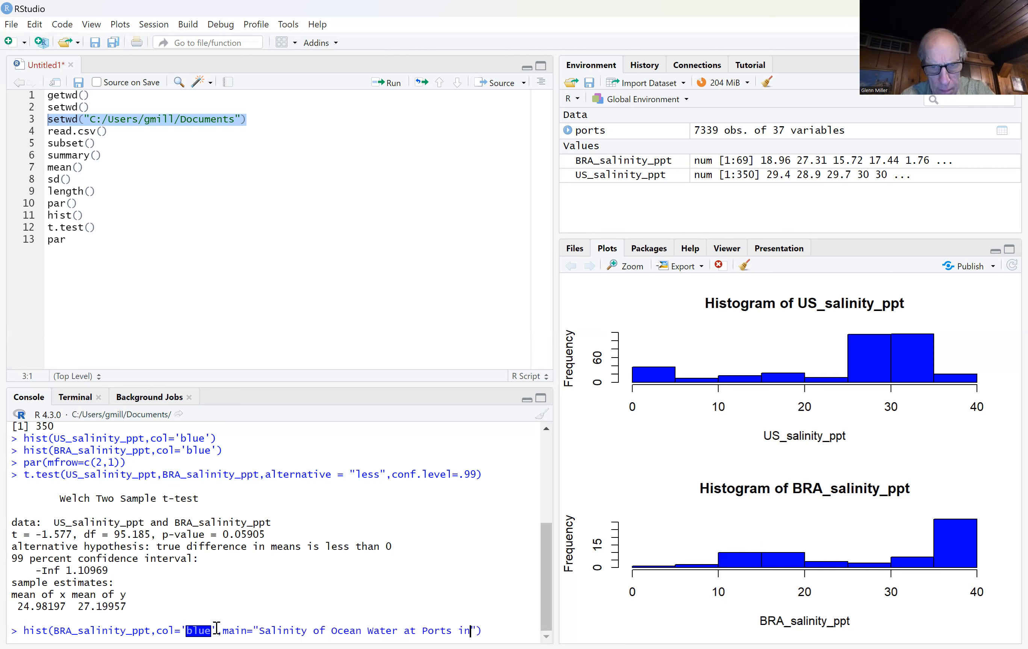
{"action": "type", "text": " Brazil"}
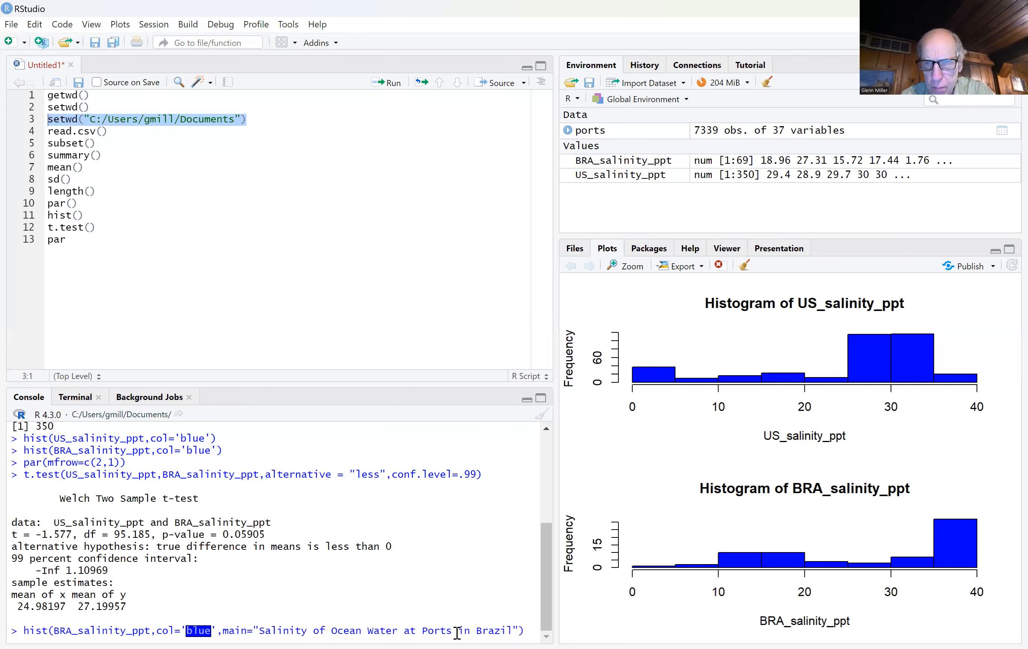
{"action": "key", "text": "Return"}
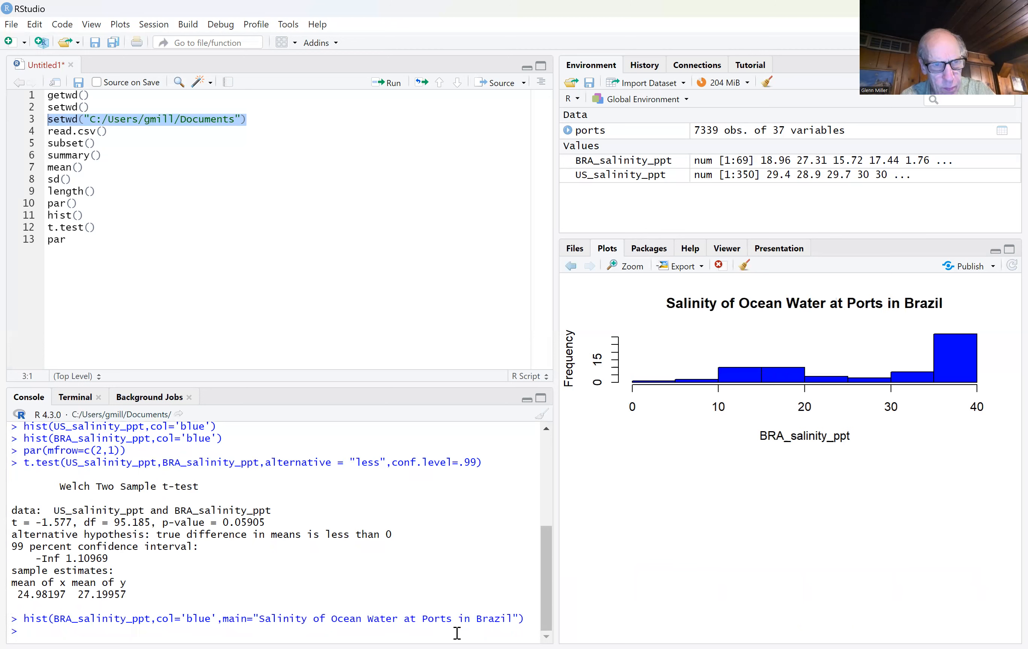
Step: Try to plot a blue histogram of USA_salinity_ppt by adapting the Brazil hist() command, with main="Salinity of Ocean Water at Ports in USA"
{"action": "key", "text": "Up"}
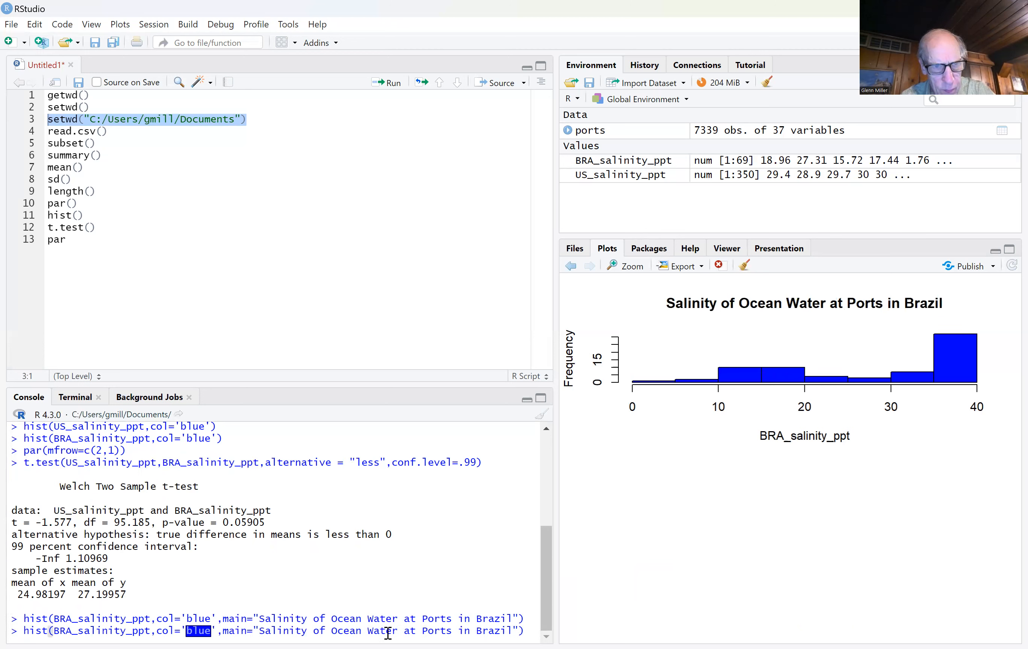
{"action": "left_click", "coordinate": [67, 631]}
{"action": "key", "text": "BackSpace"}
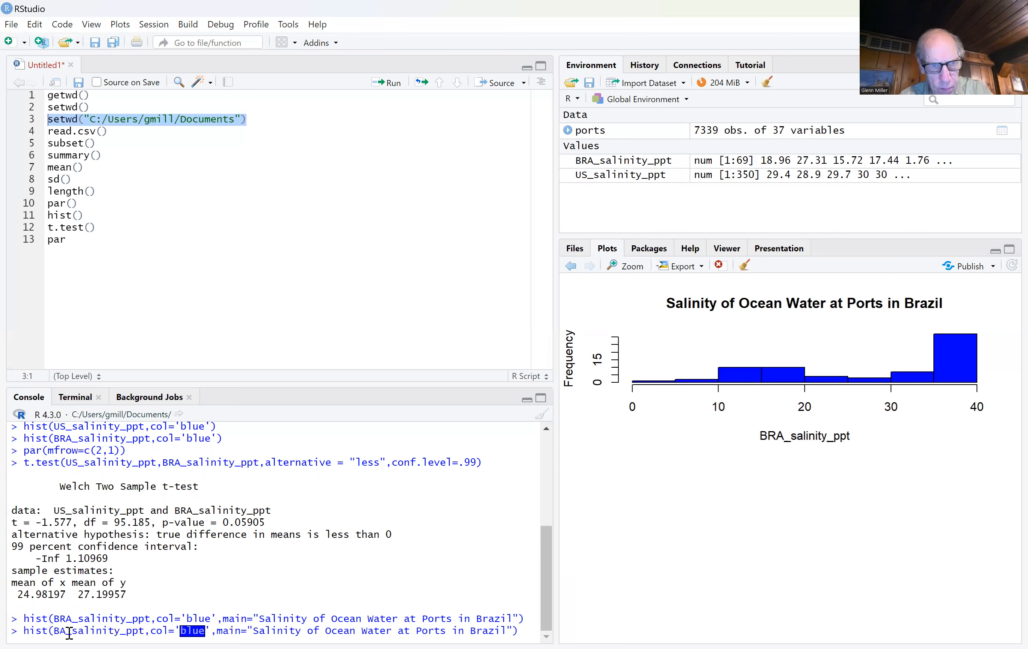
{"action": "key", "text": "BackSpace"}
{"action": "type", "text": "US"}
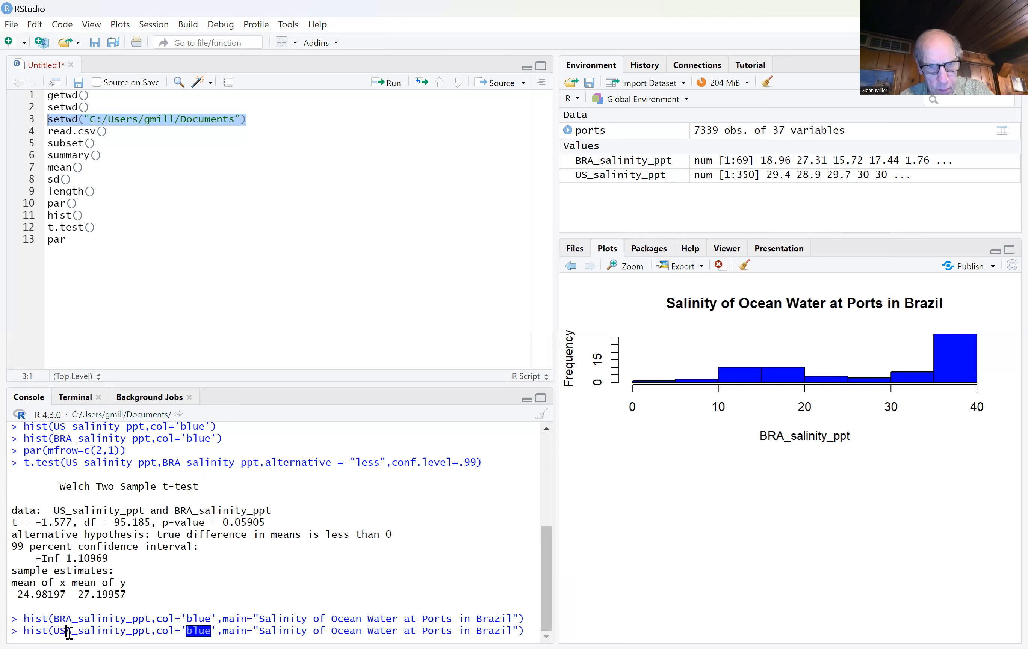
{"action": "left_click_drag", "start_coordinate": [514, 634], "coordinate": [481, 631]}
{"action": "type", "text": "USA"}
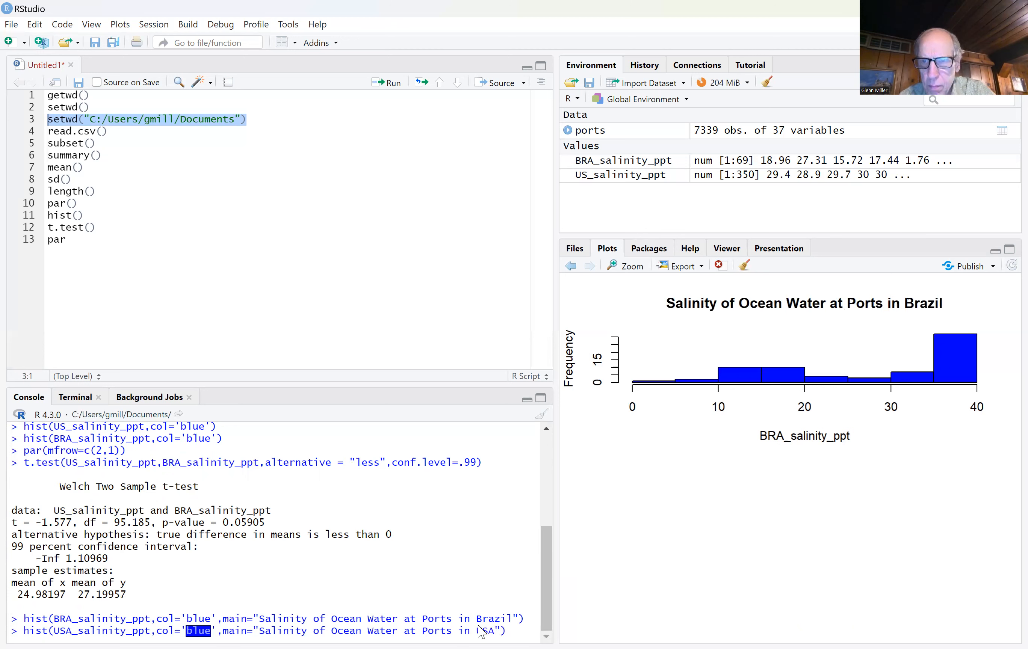
{"action": "key", "text": "Return"}
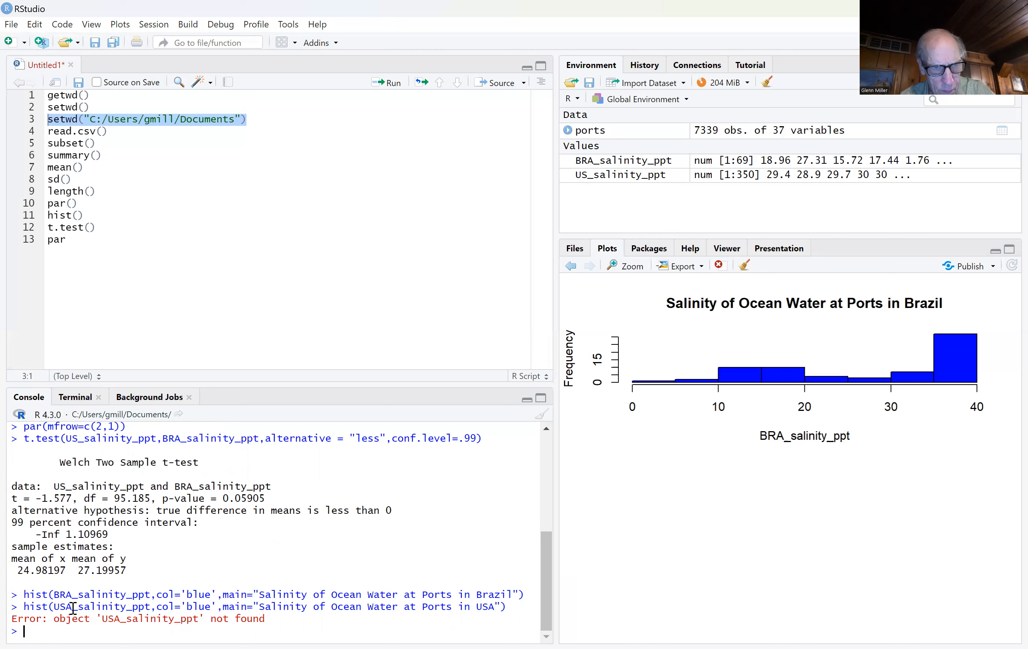
Step: Correct the variable name to US_salinity_ppt in the USA-titled hist() command and rerun it
{"action": "key", "text": "Up"}
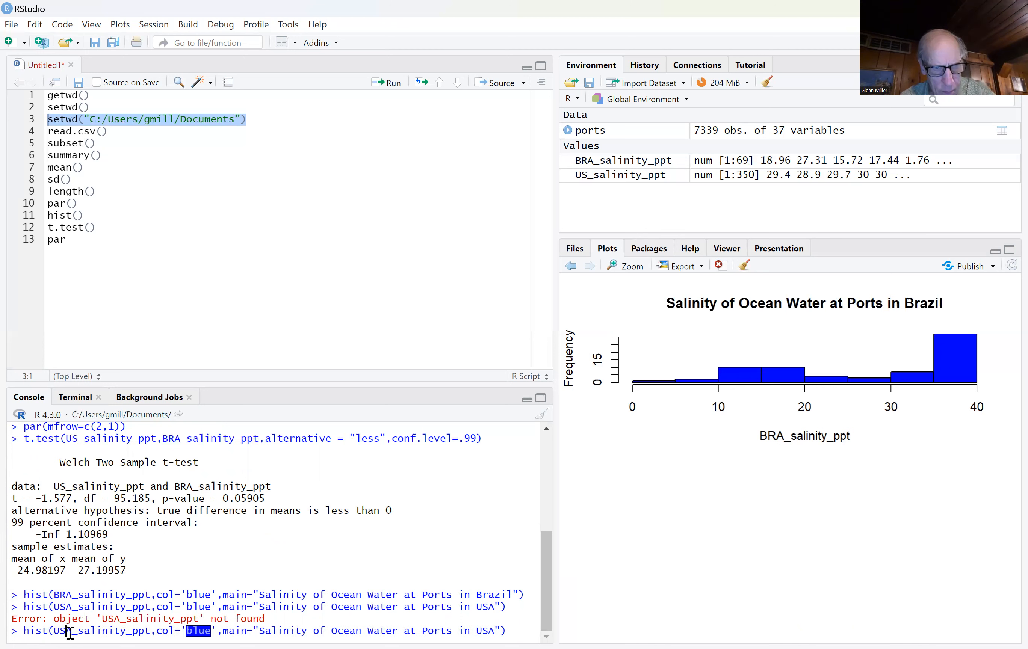
{"action": "left_click", "coordinate": [72, 631]}
{"action": "key", "text": "BackSpace"}
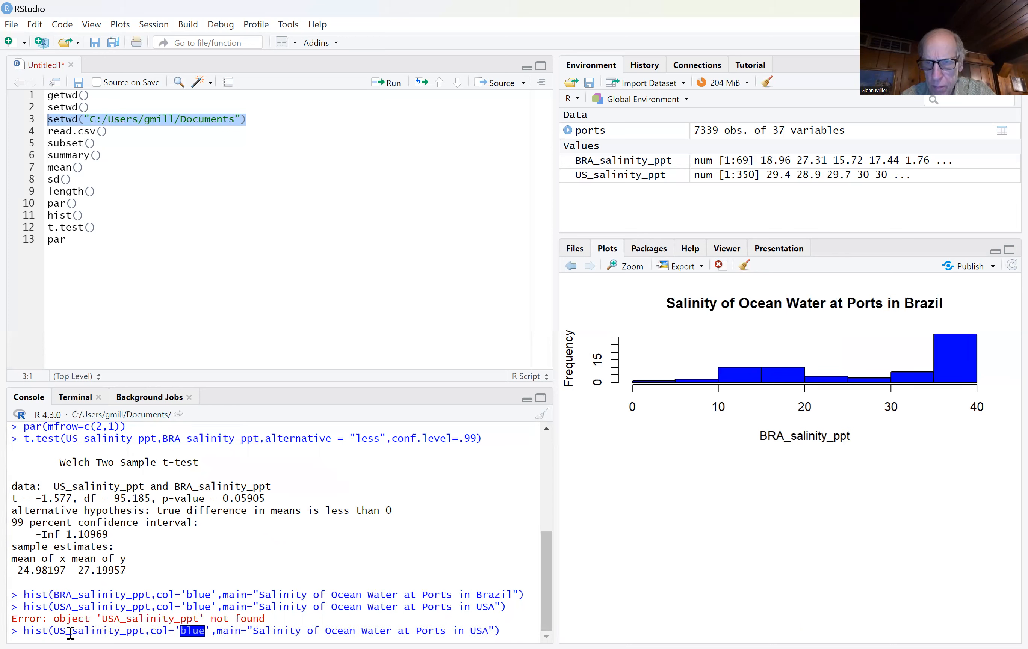
{"action": "key", "text": "Return"}
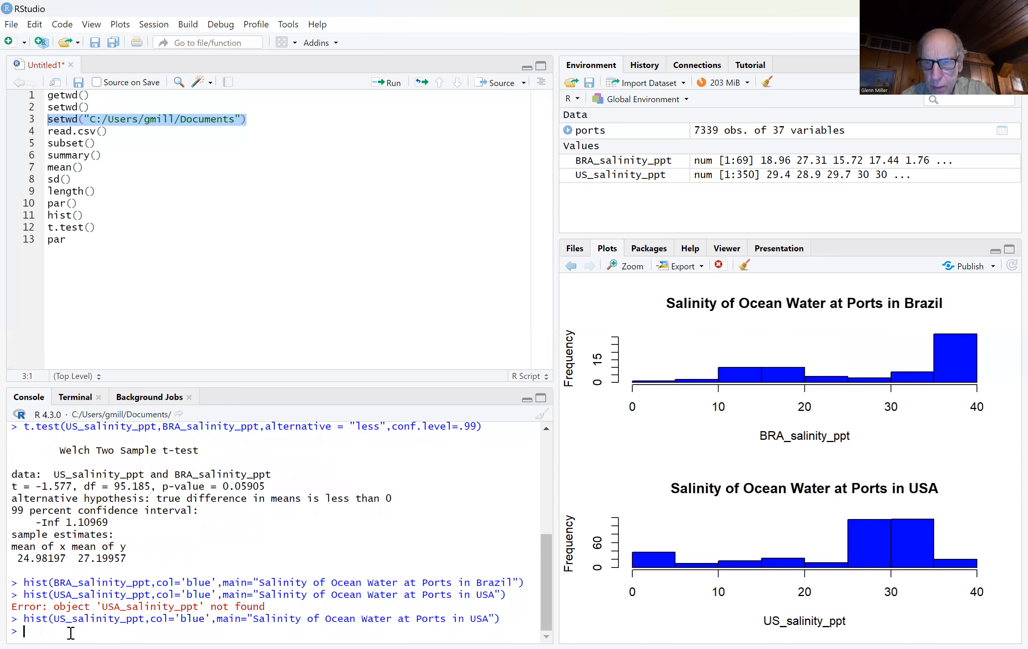